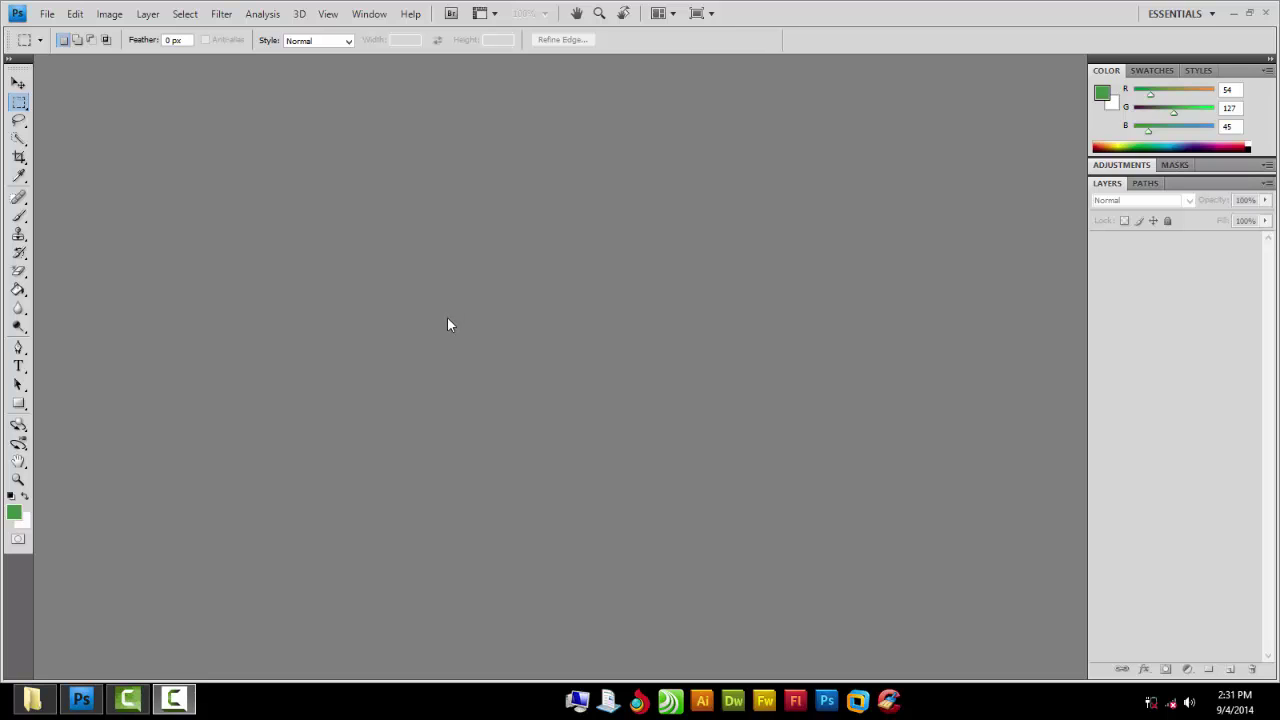
pyautogui.click(1150, 71)
pyautogui.click(1198, 71)
pyautogui.click(1106, 72)
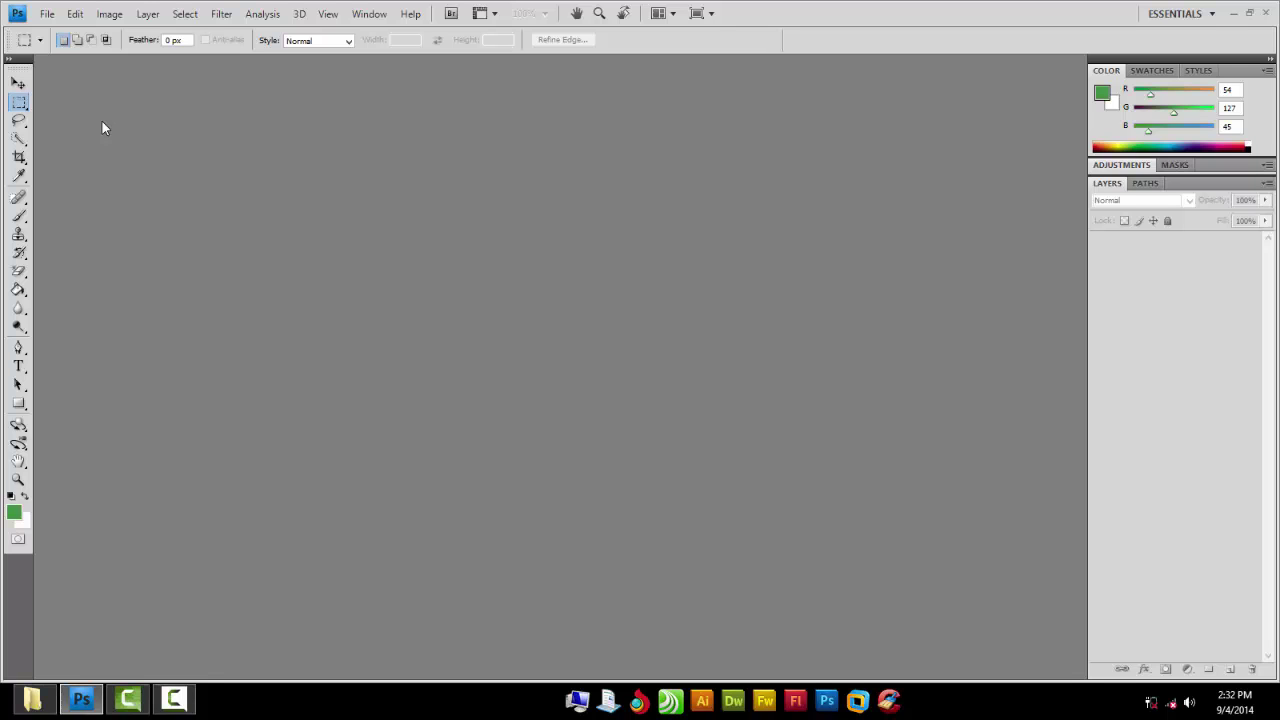
# Open the image DSC09242 from the Desktop
pyautogui.click(47, 13)
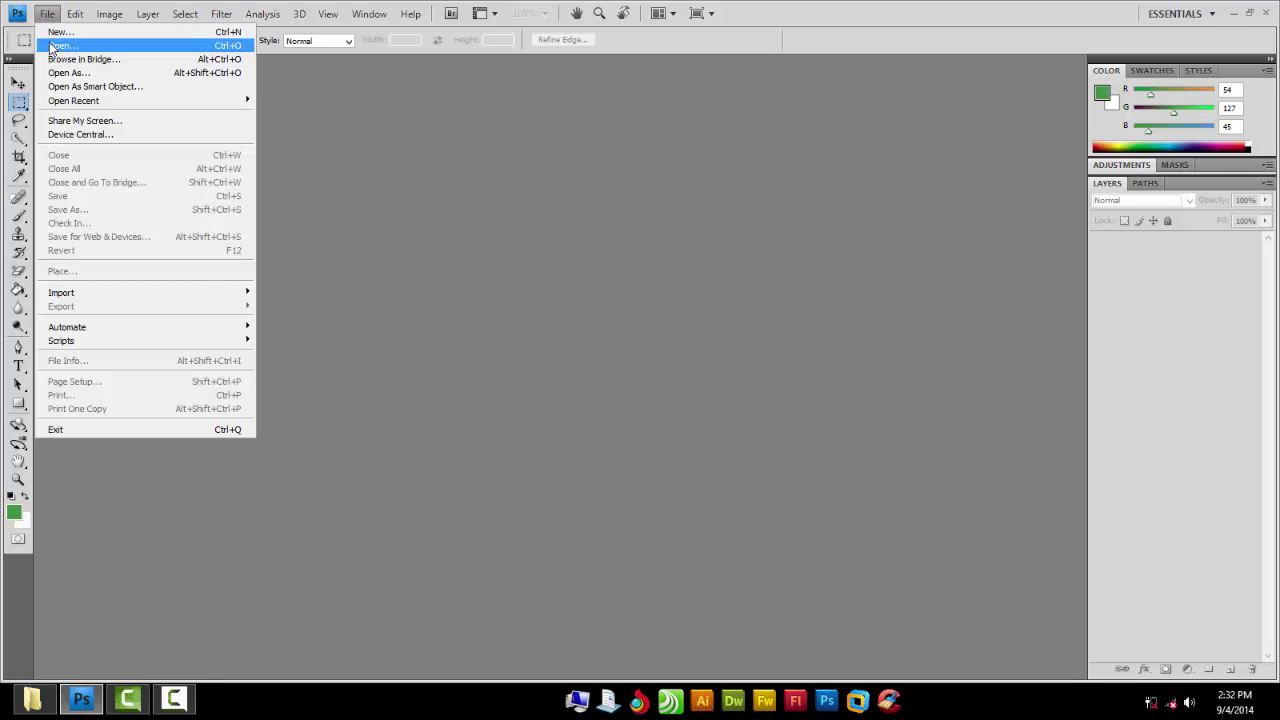
pyautogui.click(54, 48)
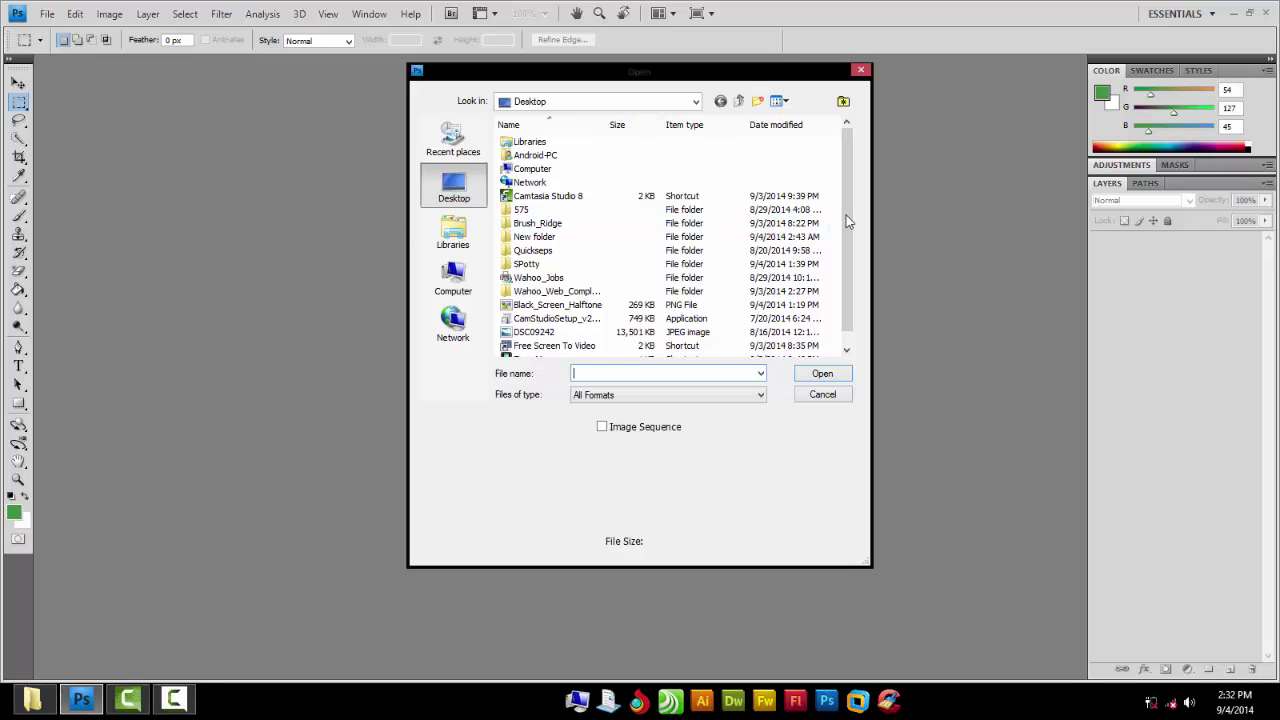
pyautogui.scroll(-1, 849, 224)
pyautogui.doubleClick(568, 319)
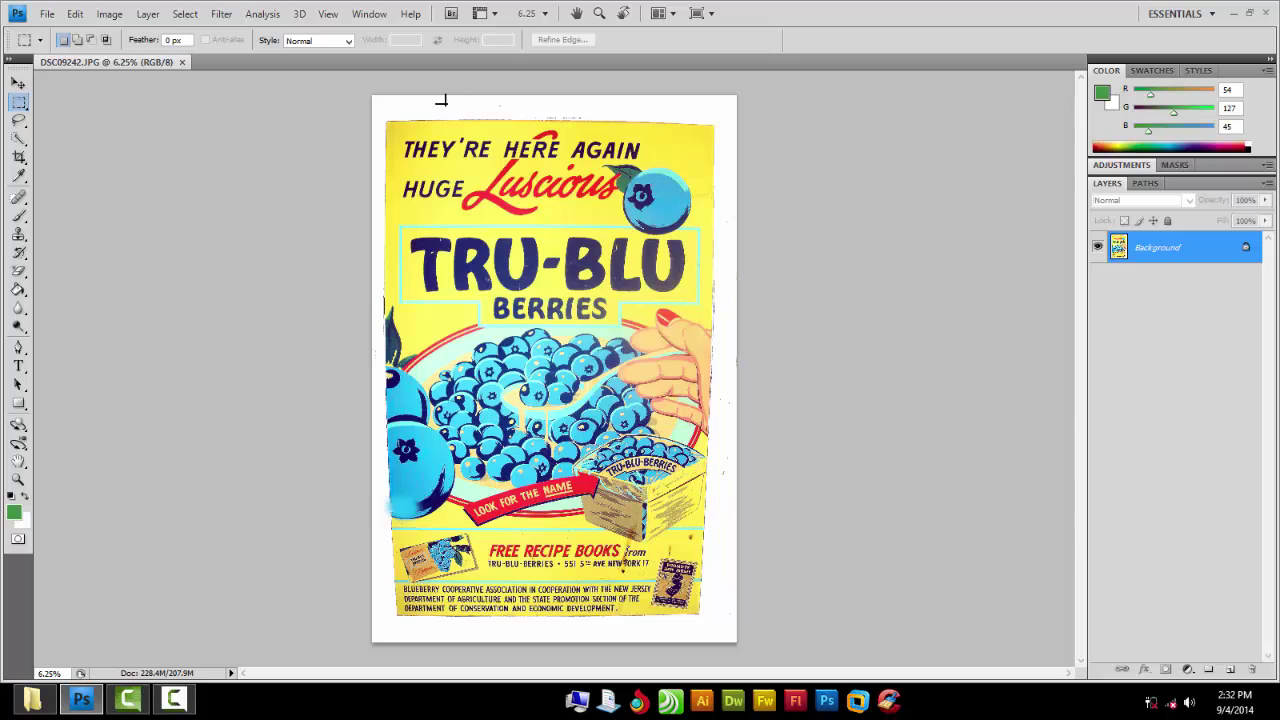
# Display the Actions palette and clear all existing actions from it
pyautogui.click(369, 14)
pyautogui.click(385, 110)
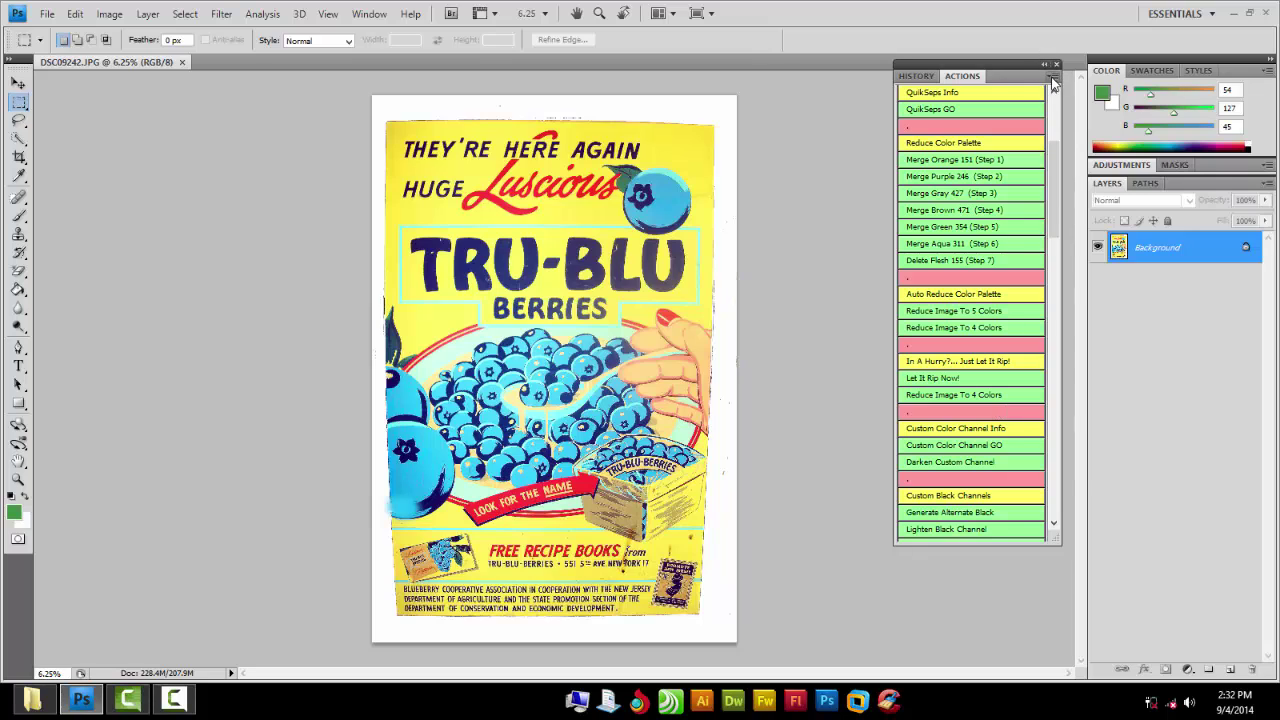
pyautogui.click(1052, 79)
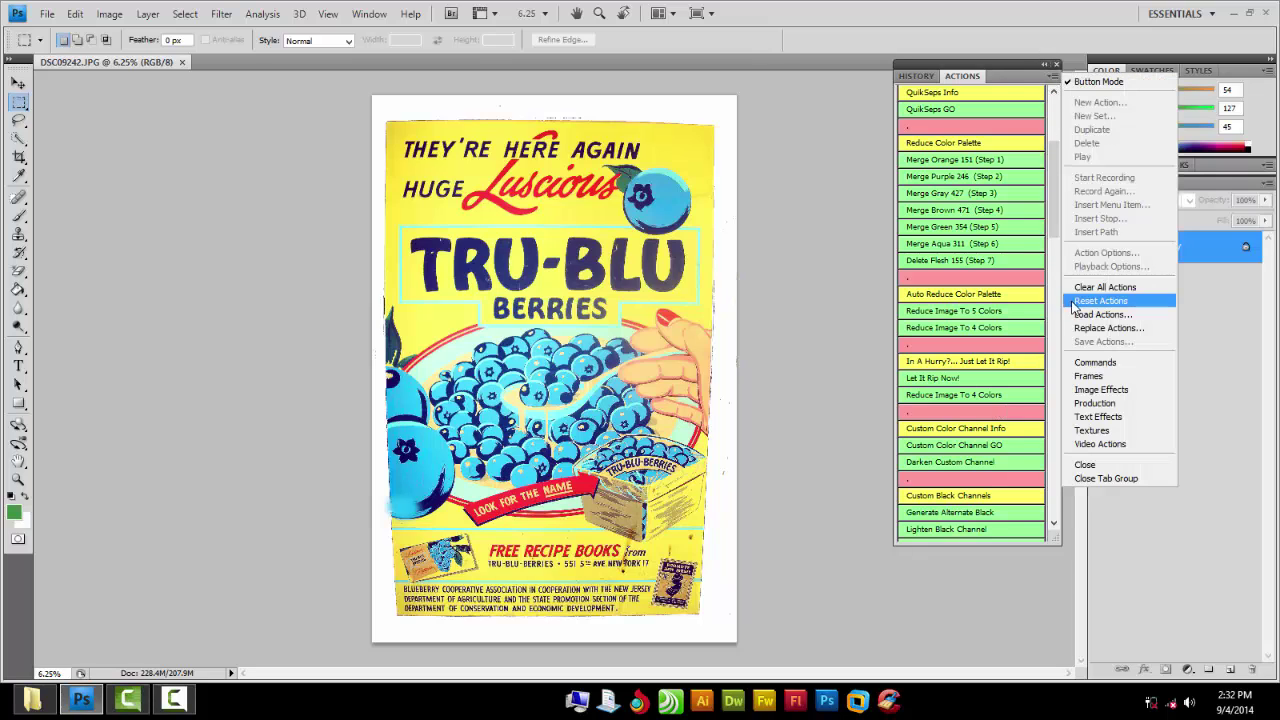
pyautogui.click(1078, 287)
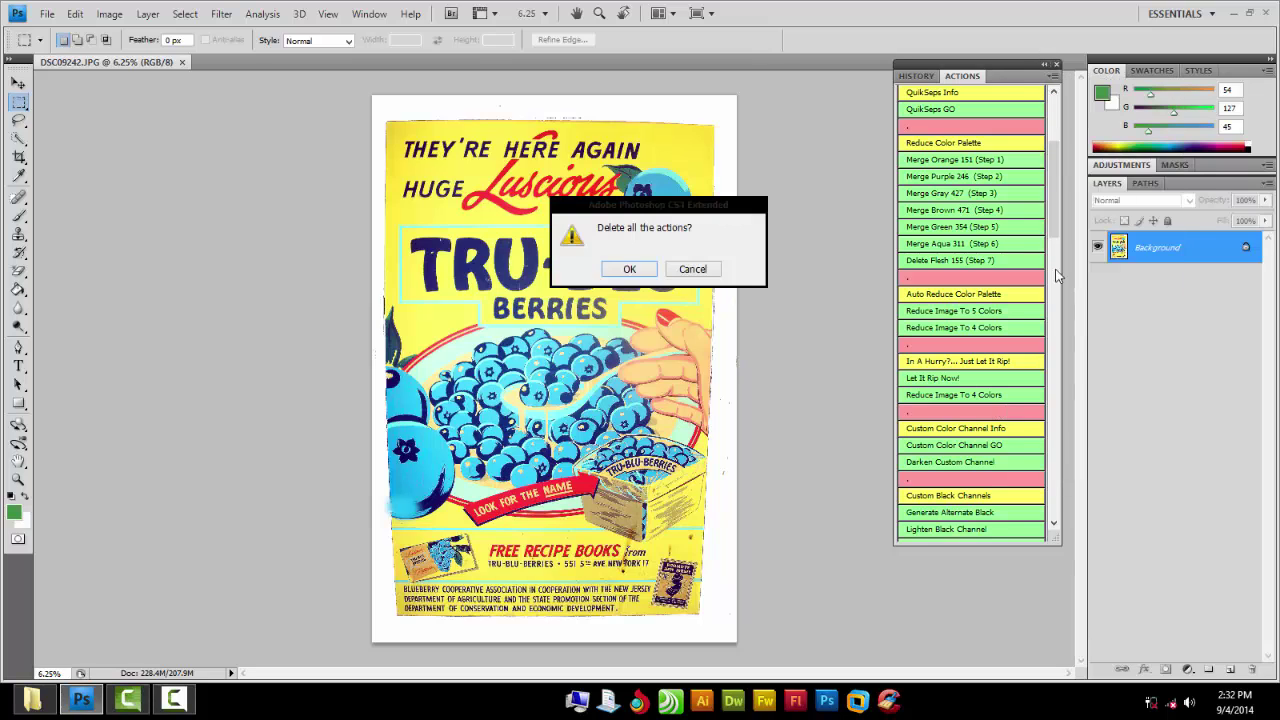
pyautogui.click(640, 270)
# Load the QuikSeps Professional action set from the Quickseps folder
pyautogui.click(1052, 77)
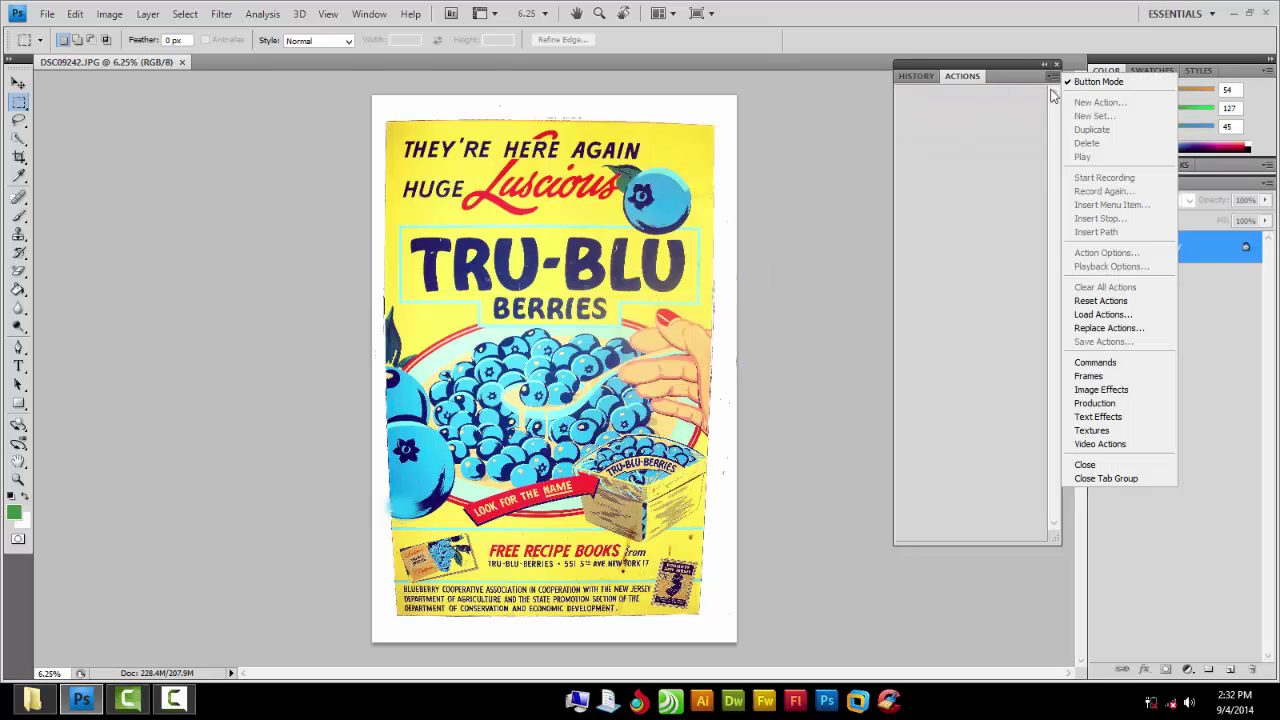
pyautogui.click(1100, 314)
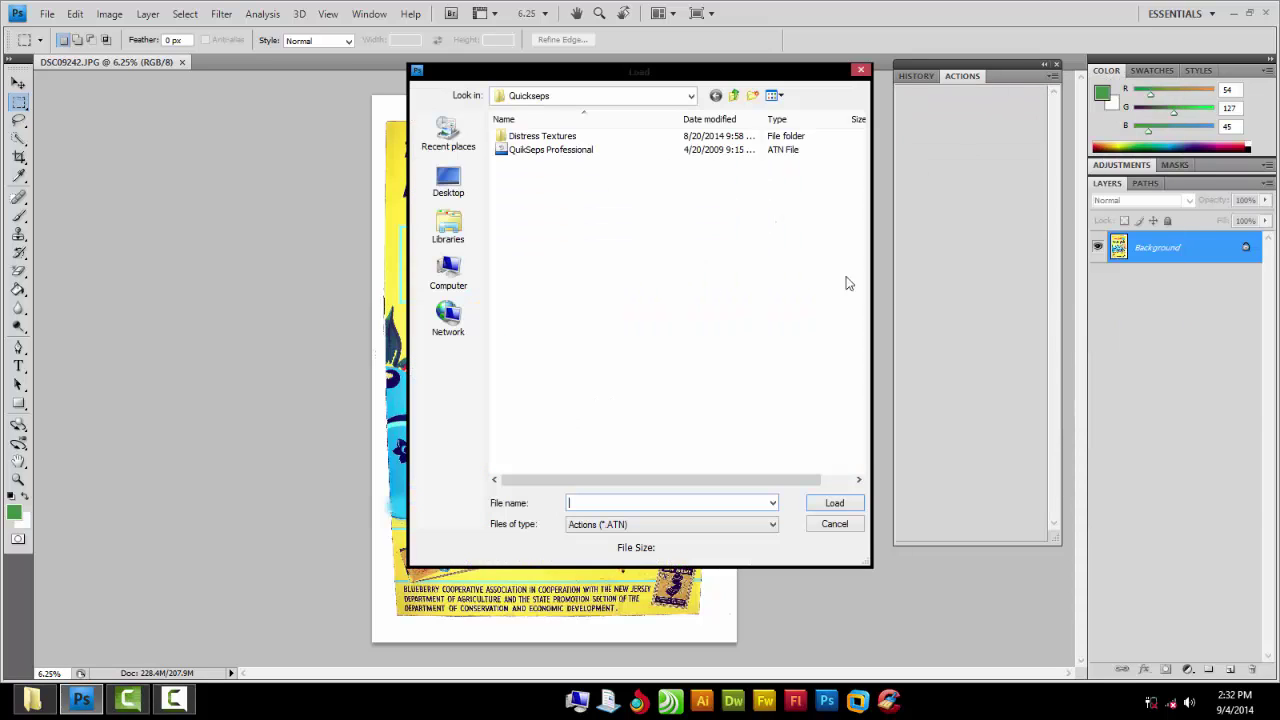
pyautogui.doubleClick(545, 150)
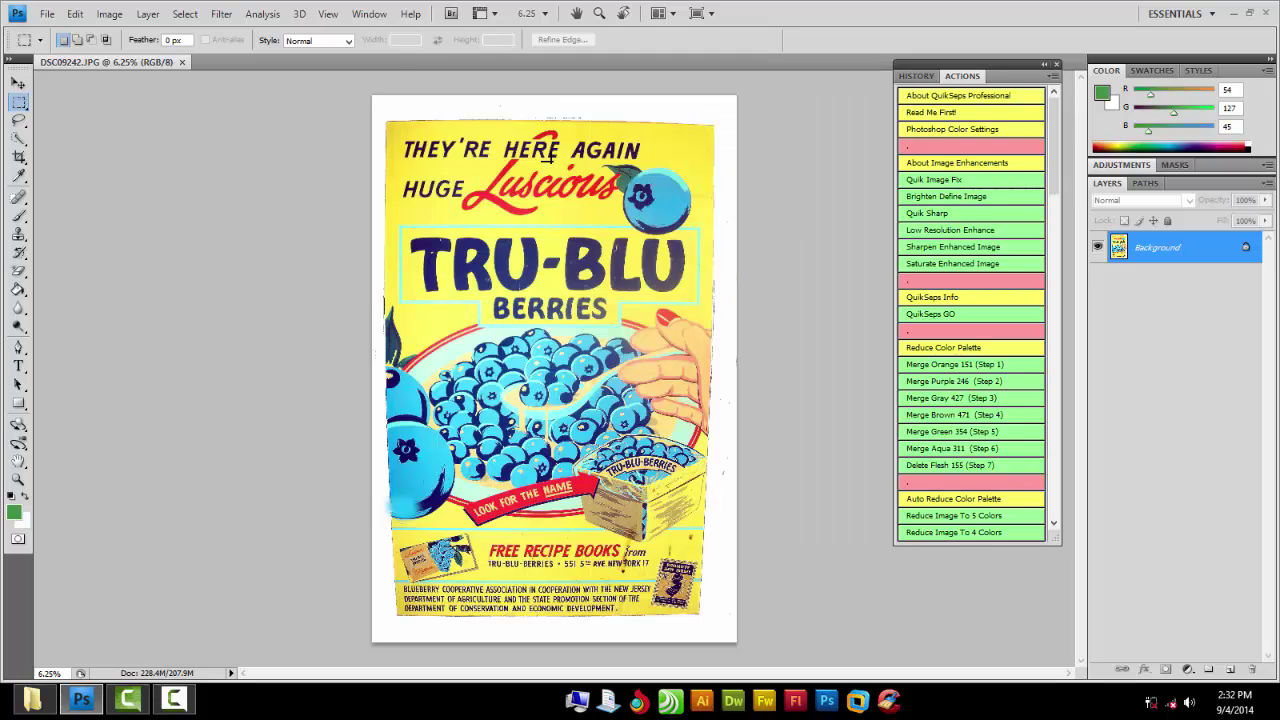
# Turn button mode for the actions off and on again to inspect the QuikSeps Professional set as a list
pyautogui.click(1052, 77)
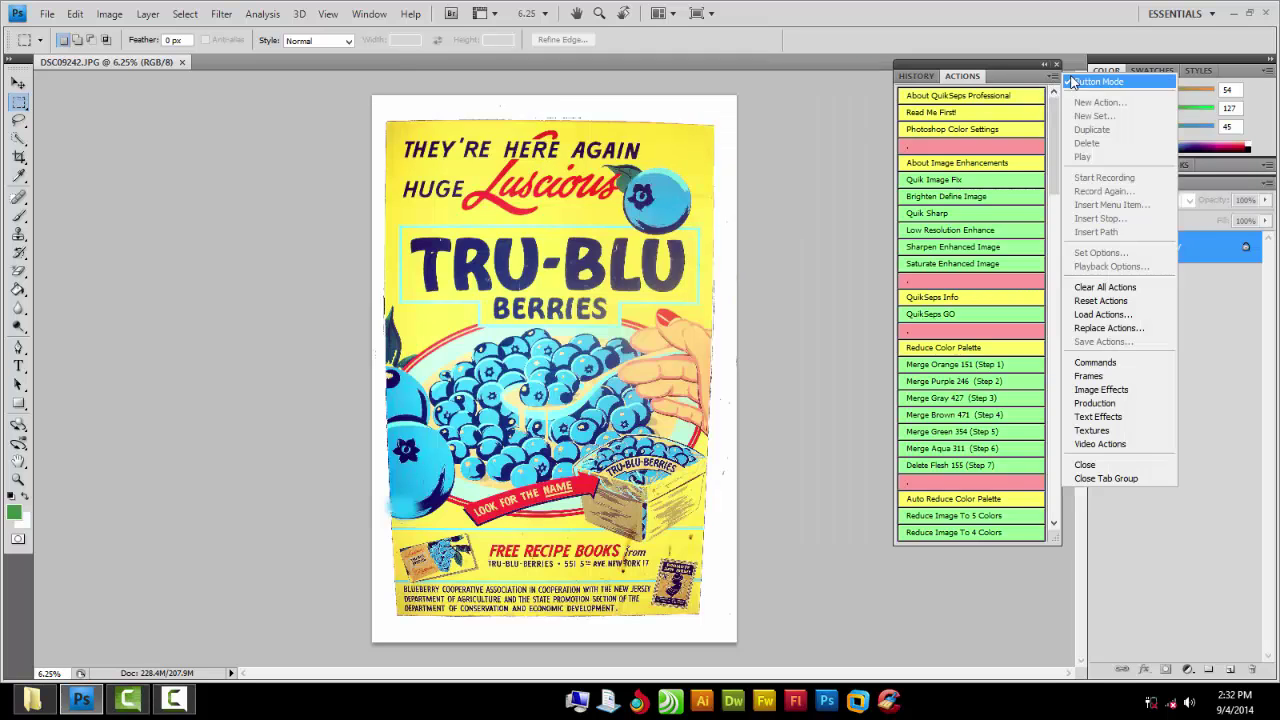
pyautogui.click(1080, 83)
pyautogui.click(936, 92)
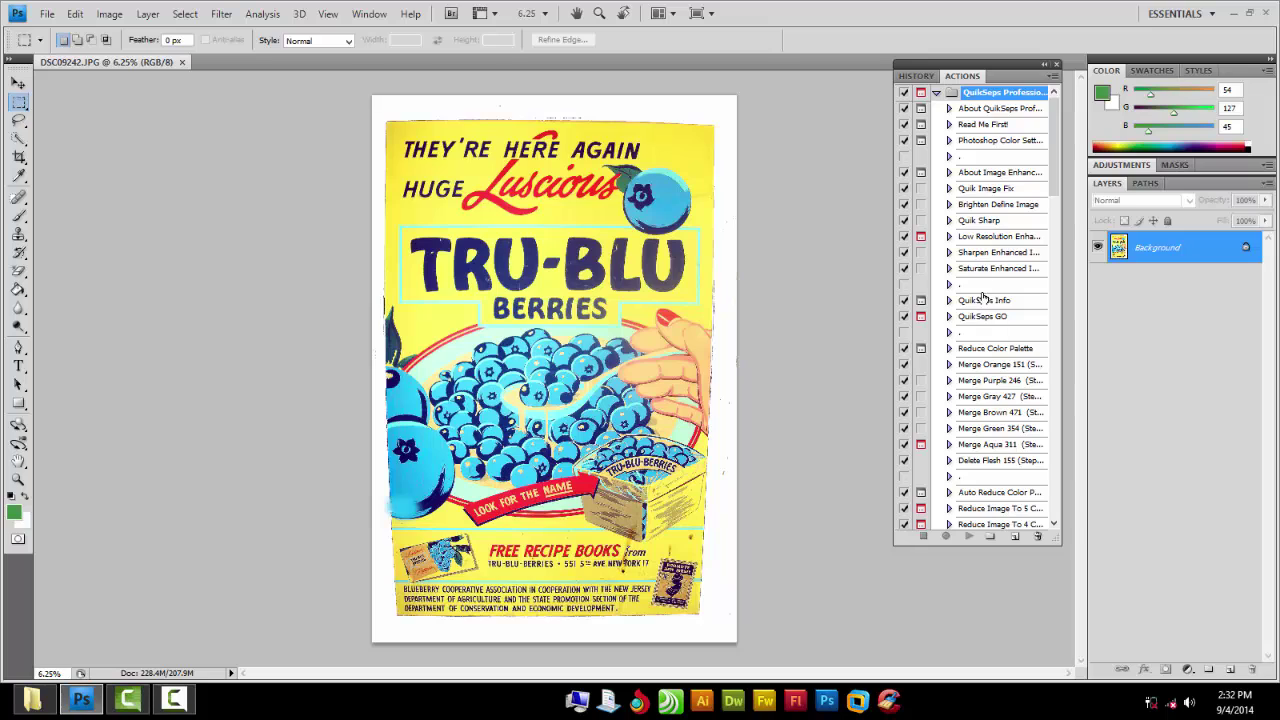
pyautogui.click(1052, 77)
pyautogui.click(1085, 85)
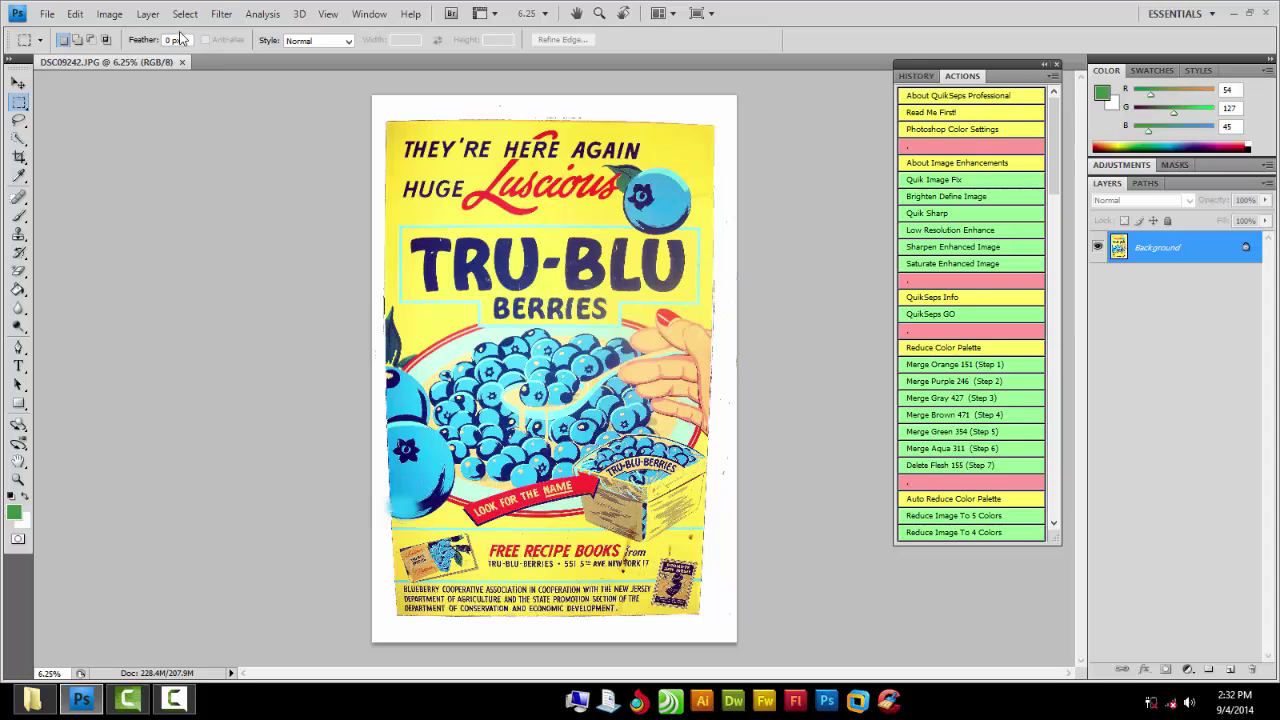
# Load the QuikSeps Custom Color file from the Quickseps folder as the color settings and apply it
pyautogui.click(77, 14)
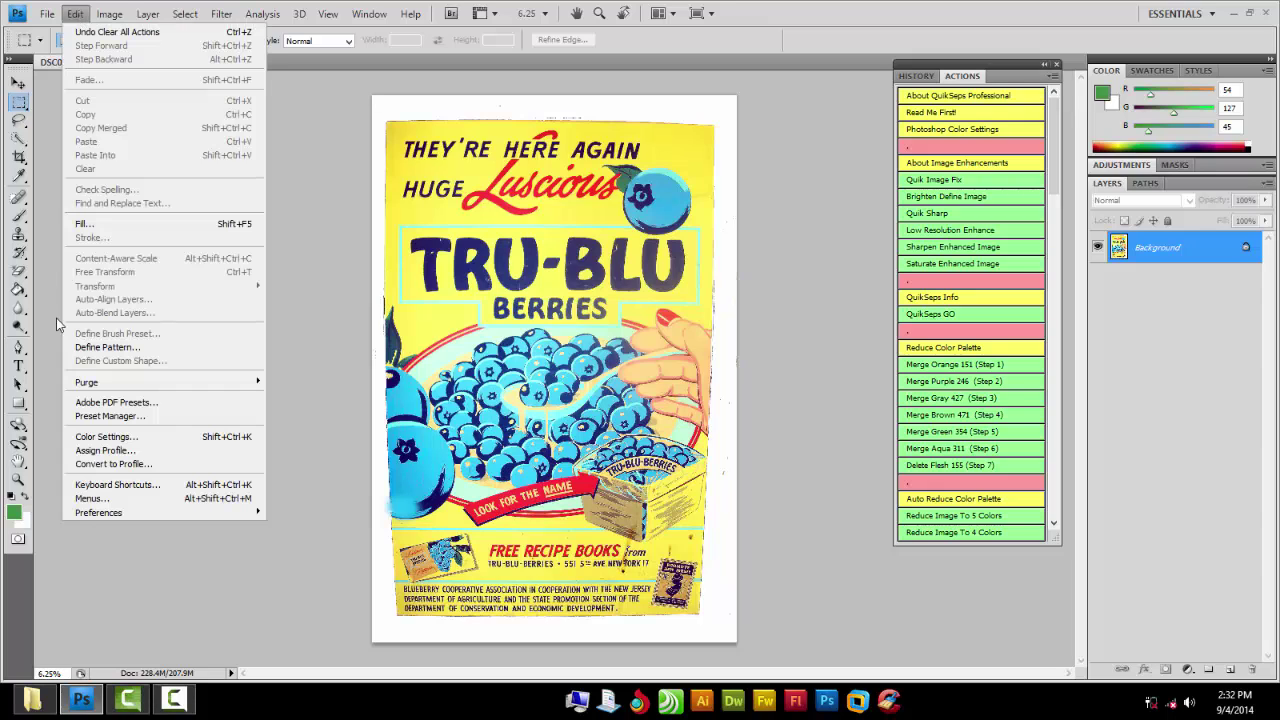
pyautogui.click(96, 444)
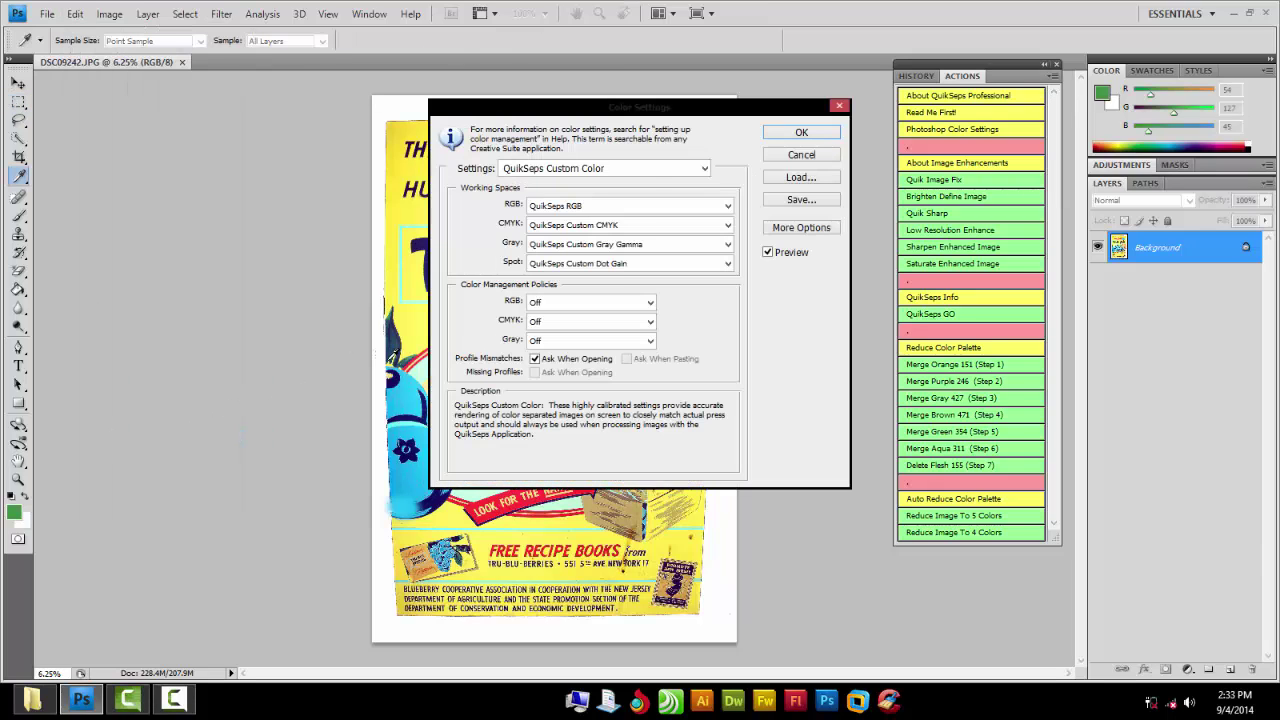
pyautogui.click(770, 180)
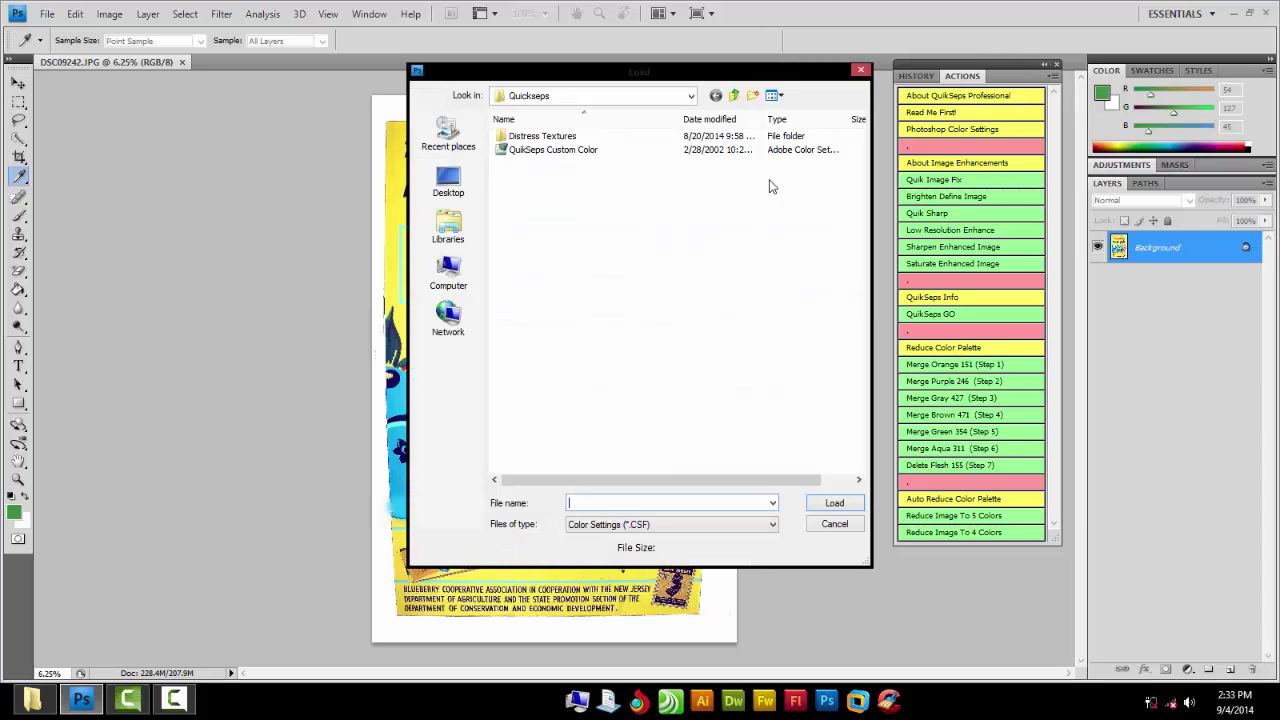
pyautogui.doubleClick(548, 150)
pyautogui.click(824, 132)
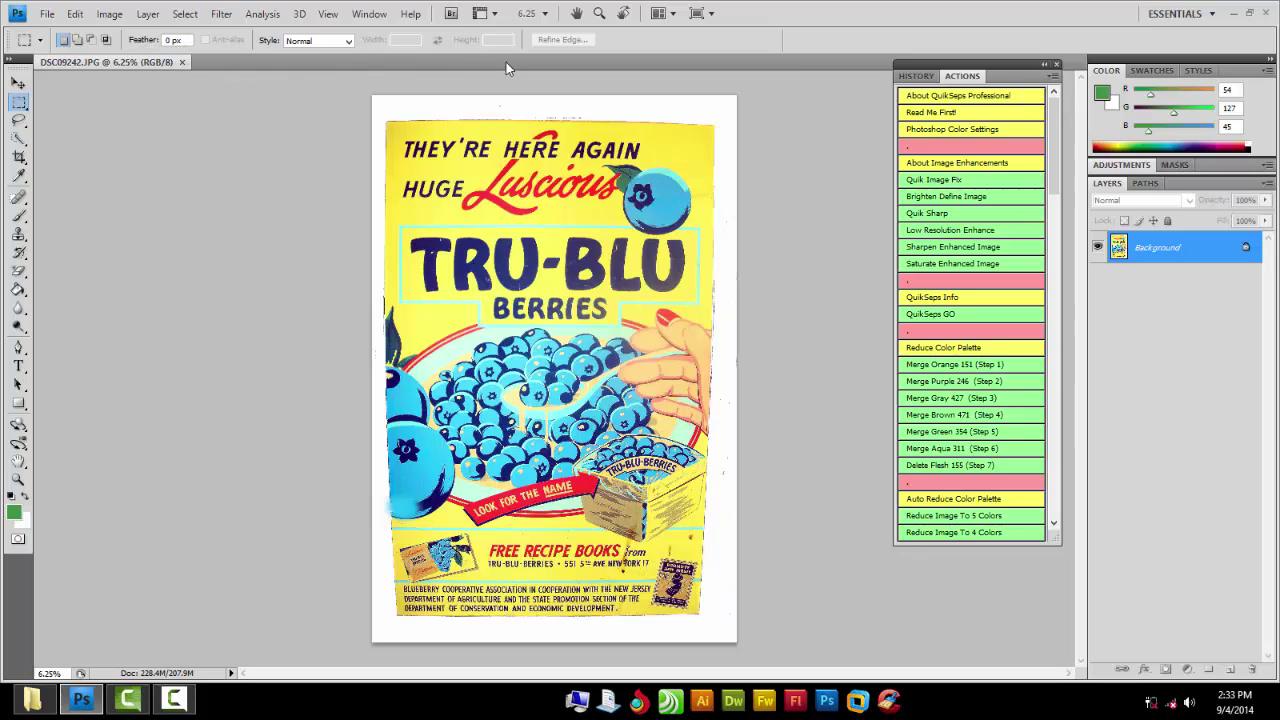
# Create a transparent 11 × 16.443 inch RGB document at 300 pixels/inch, compare it with the poster image, and close it
pyautogui.click(47, 14)
pyautogui.click(56, 31)
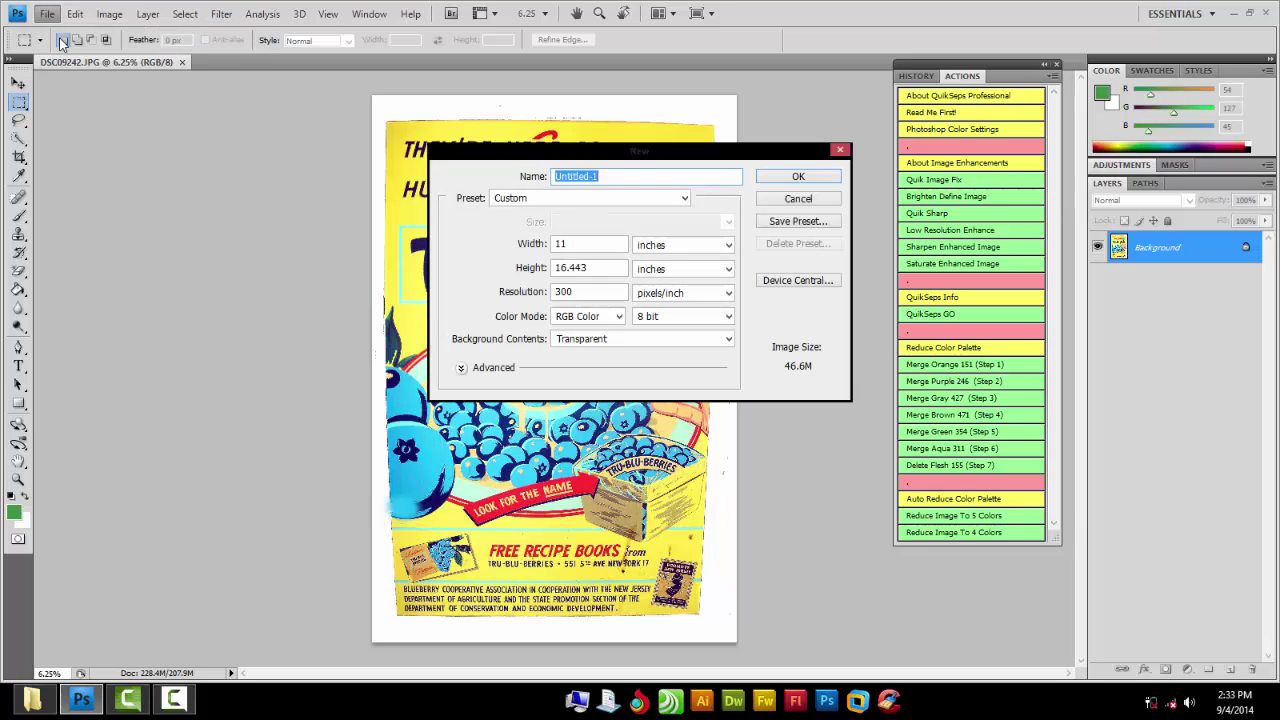
pyautogui.click(779, 199)
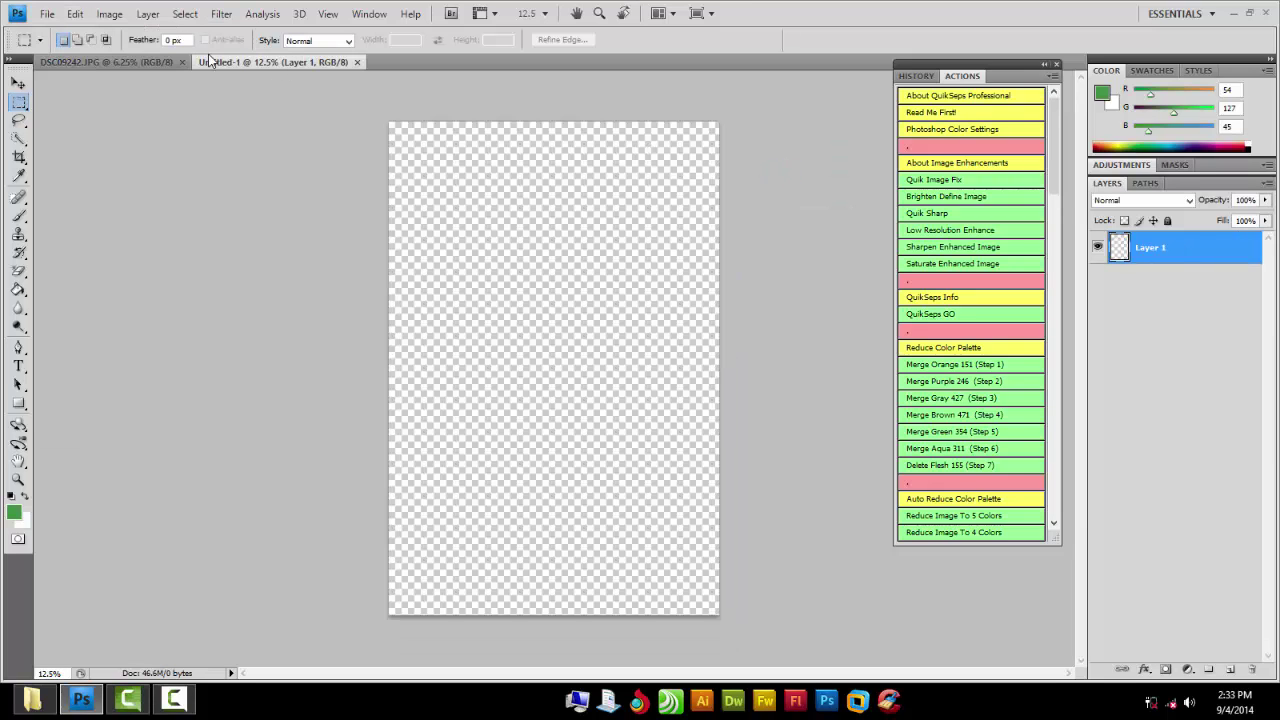
pyautogui.click(146, 66)
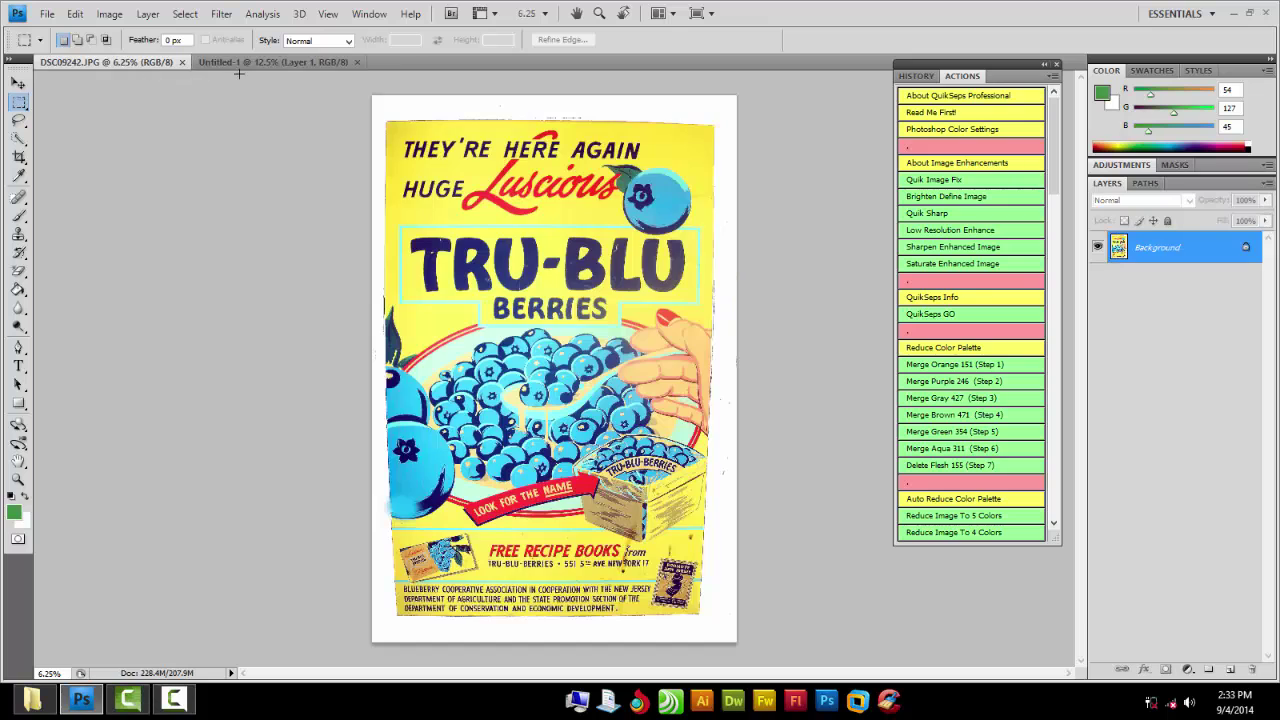
pyautogui.click(327, 64)
pyautogui.click(355, 63)
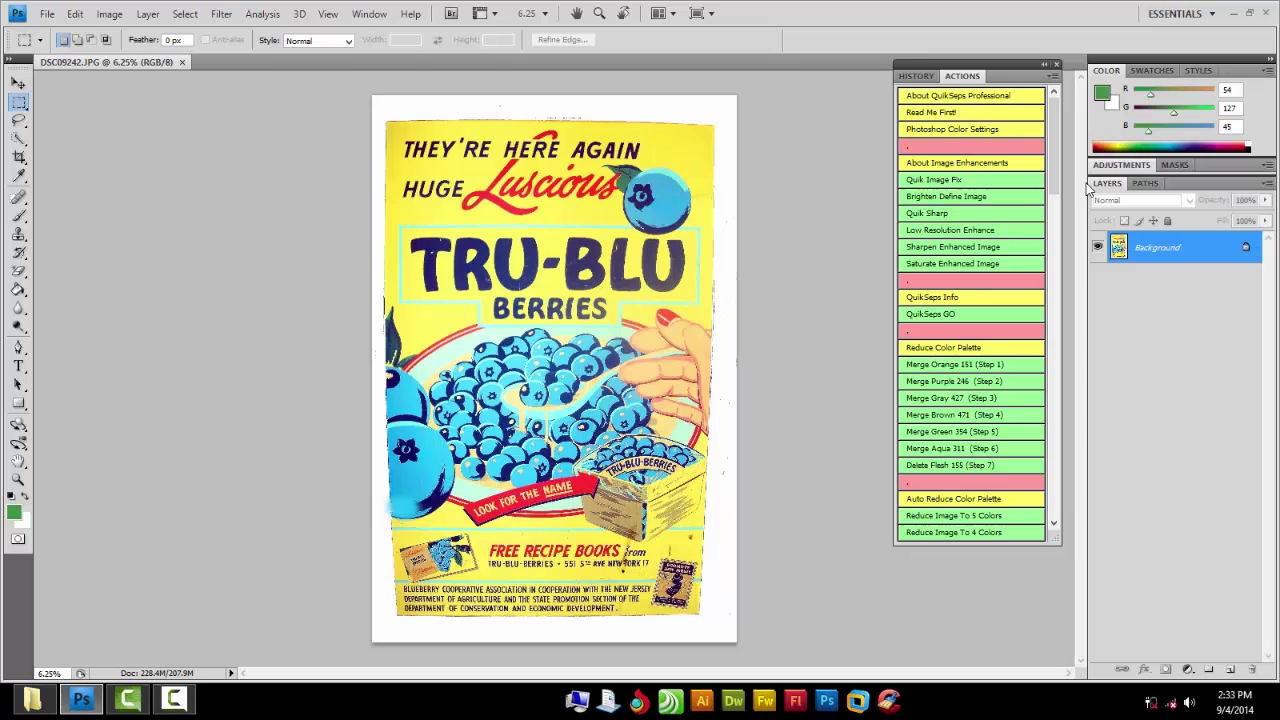
# Display the Channels palette and place it beside the poster image
pyautogui.click(372, 15)
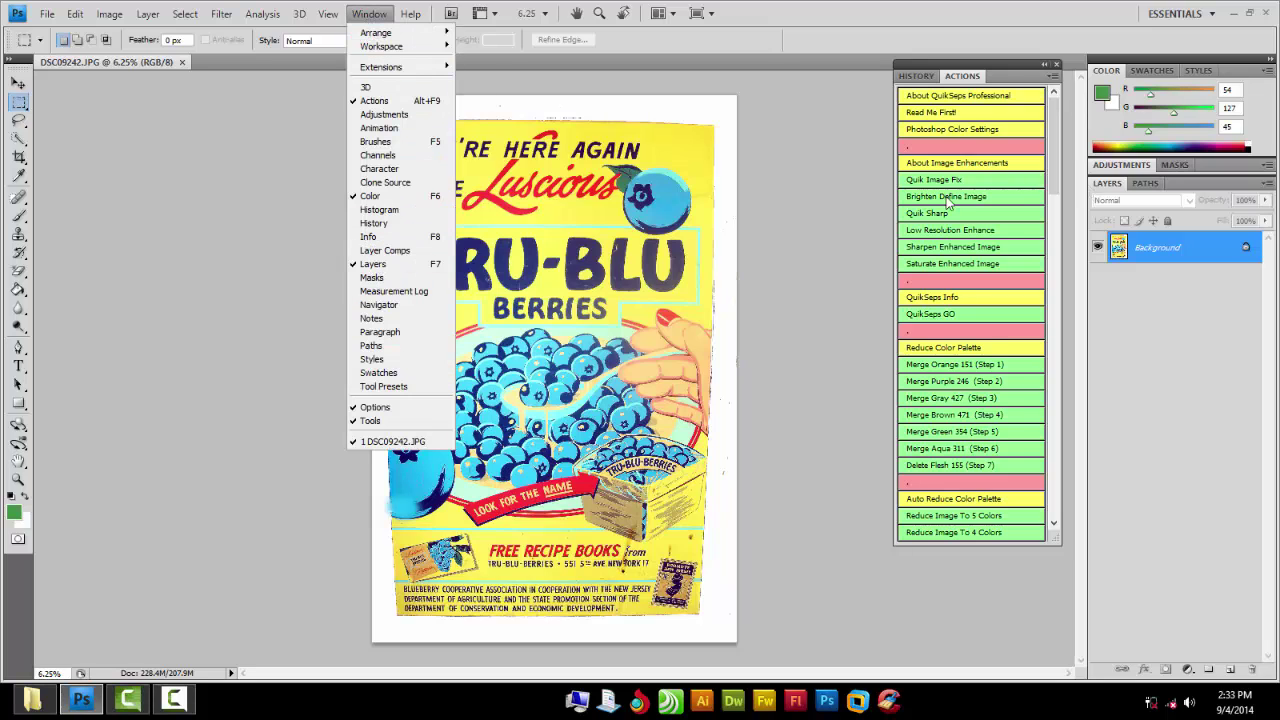
pyautogui.click(1099, 186)
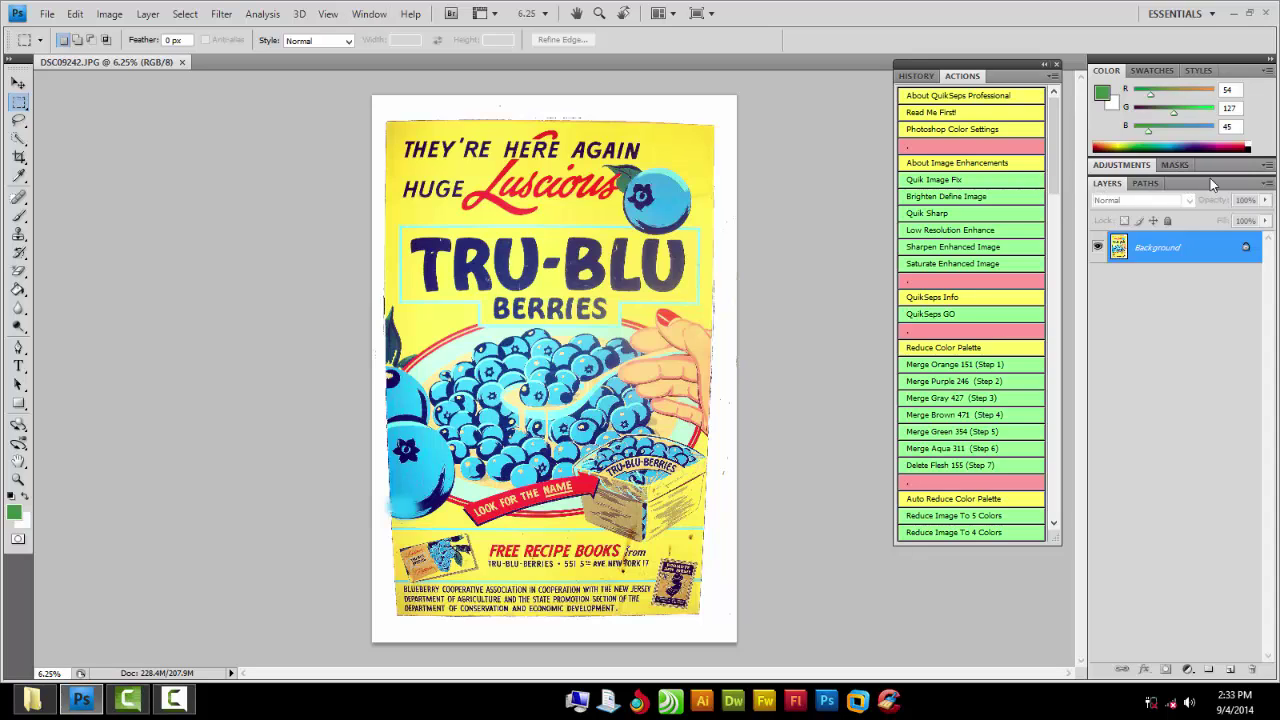
pyautogui.click(369, 14)
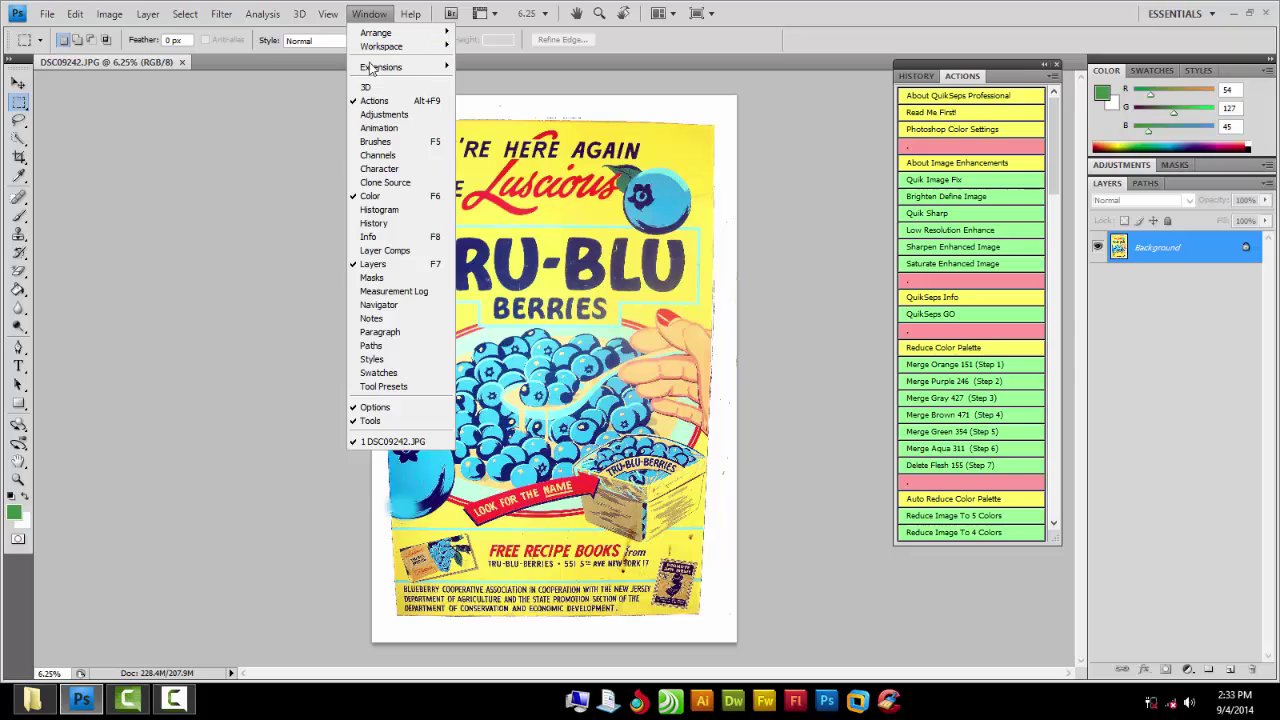
pyautogui.click(378, 158)
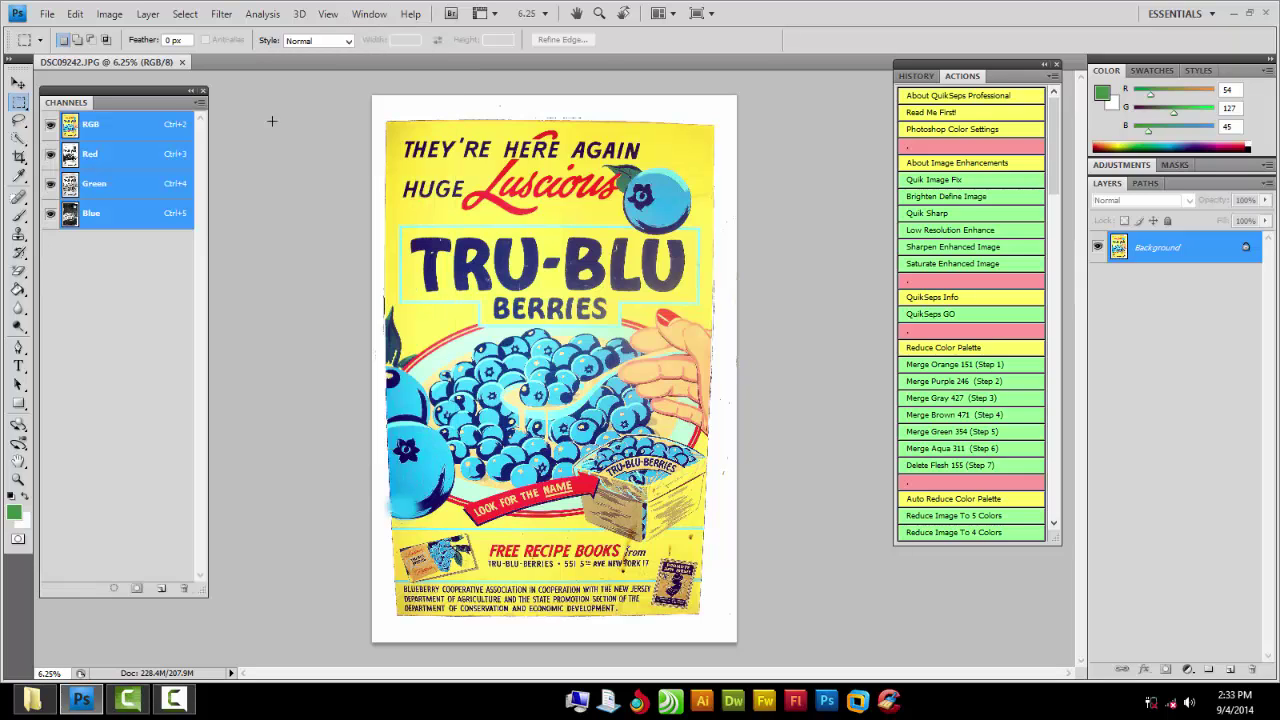
pyautogui.moveTo(143, 100); pyautogui.dragTo(105, 95)
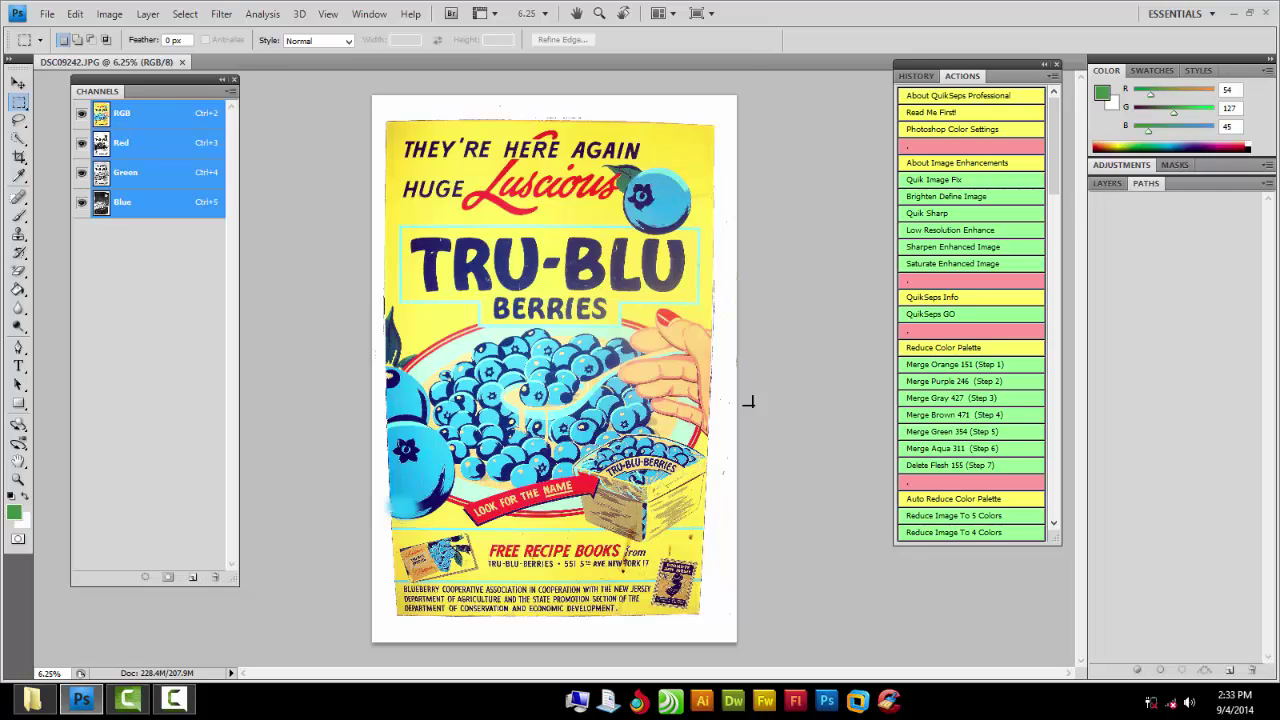
# Convert the poster's locked Background into a regular layer named Layer 0
pyautogui.click(1110, 184)
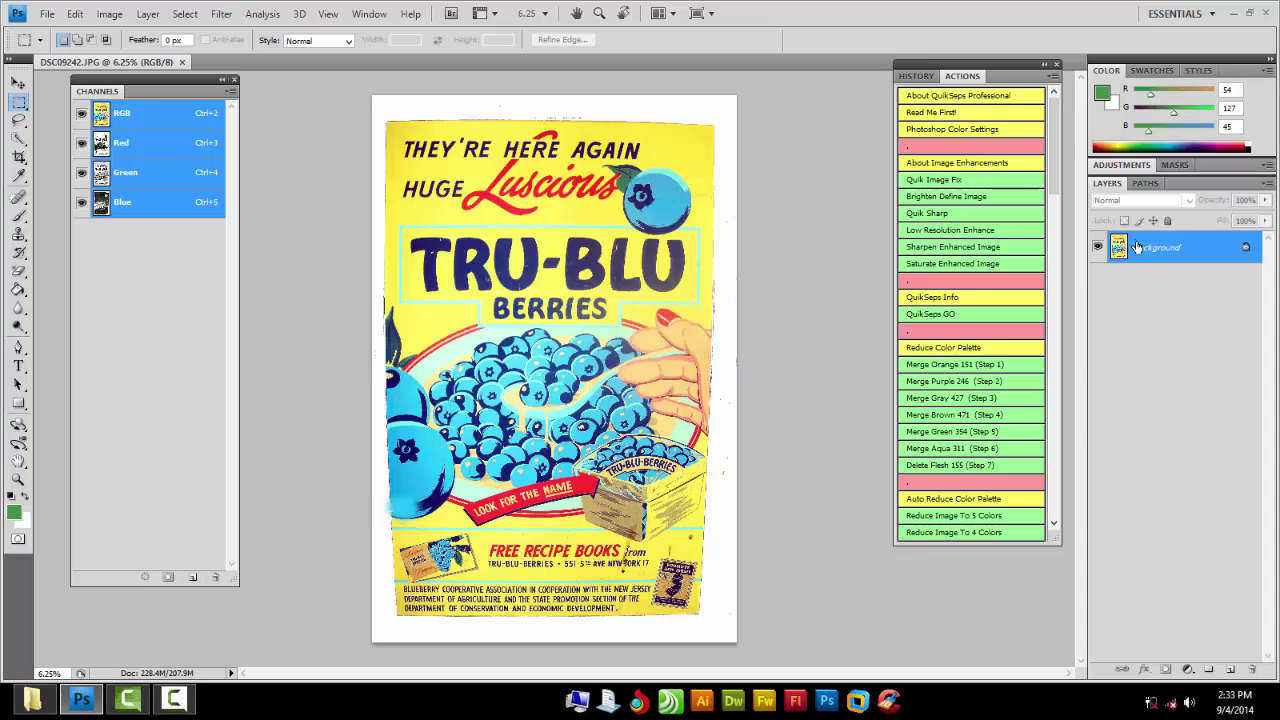
pyautogui.doubleClick(1148, 252)
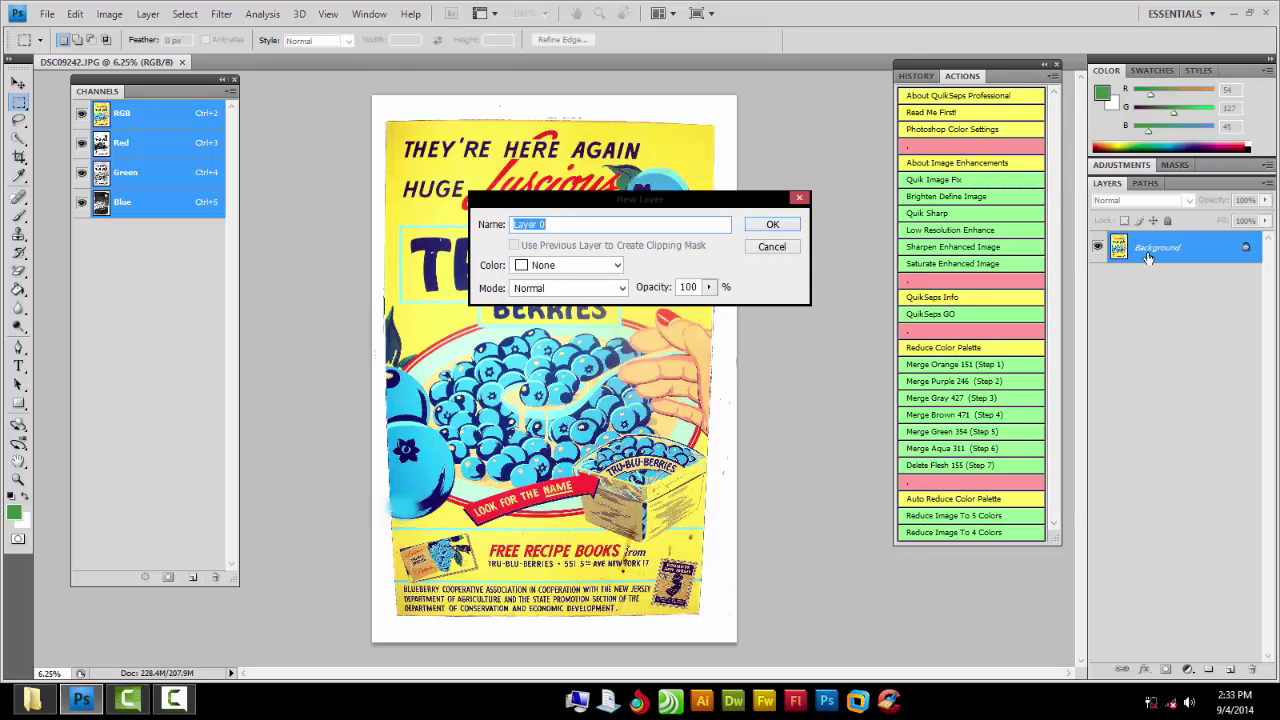
pyautogui.click(752, 247)
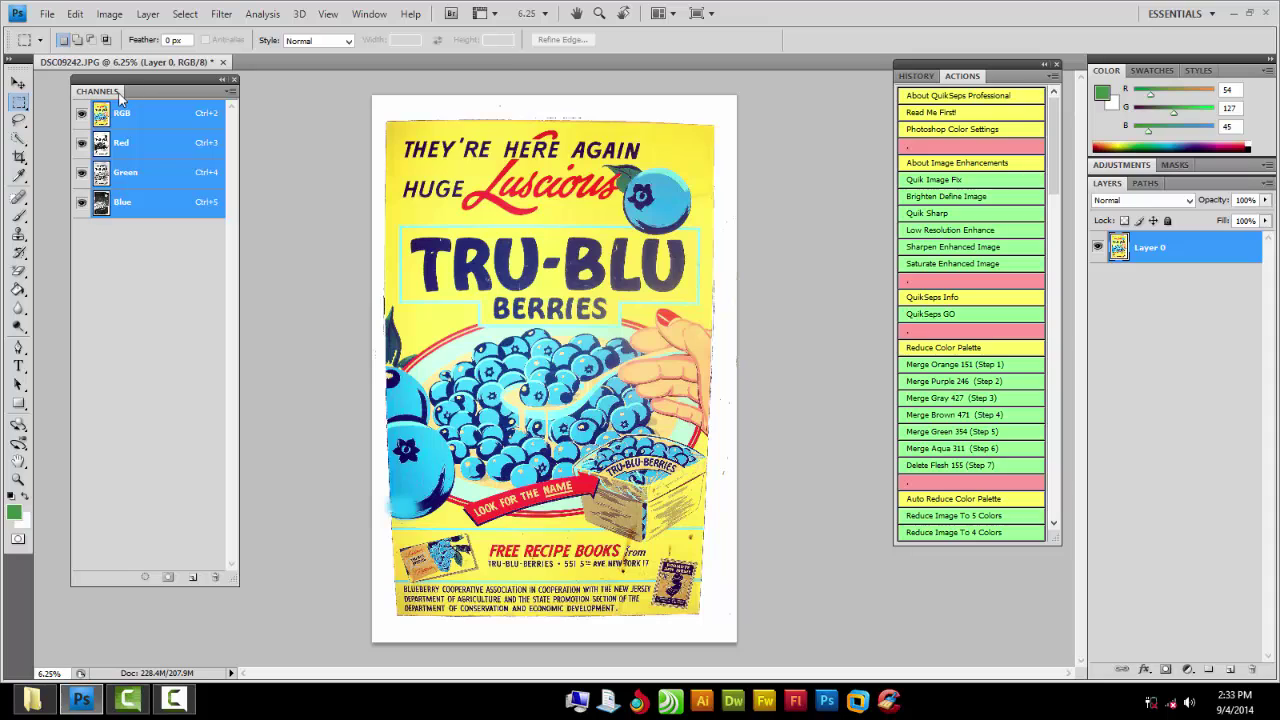
# Shift the Channels palette slightly and run the QuikSeps GO action on the poster image
pyautogui.moveTo(128, 80); pyautogui.dragTo(112, 84)
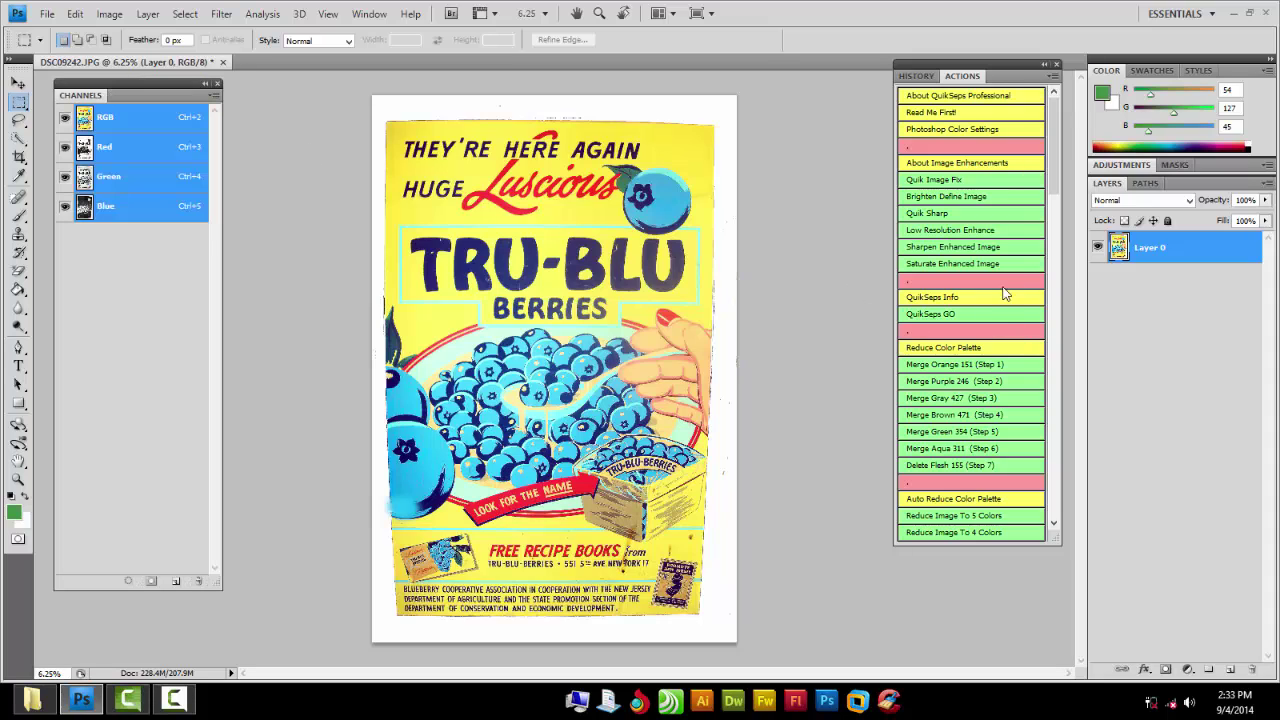
pyautogui.click(977, 318)
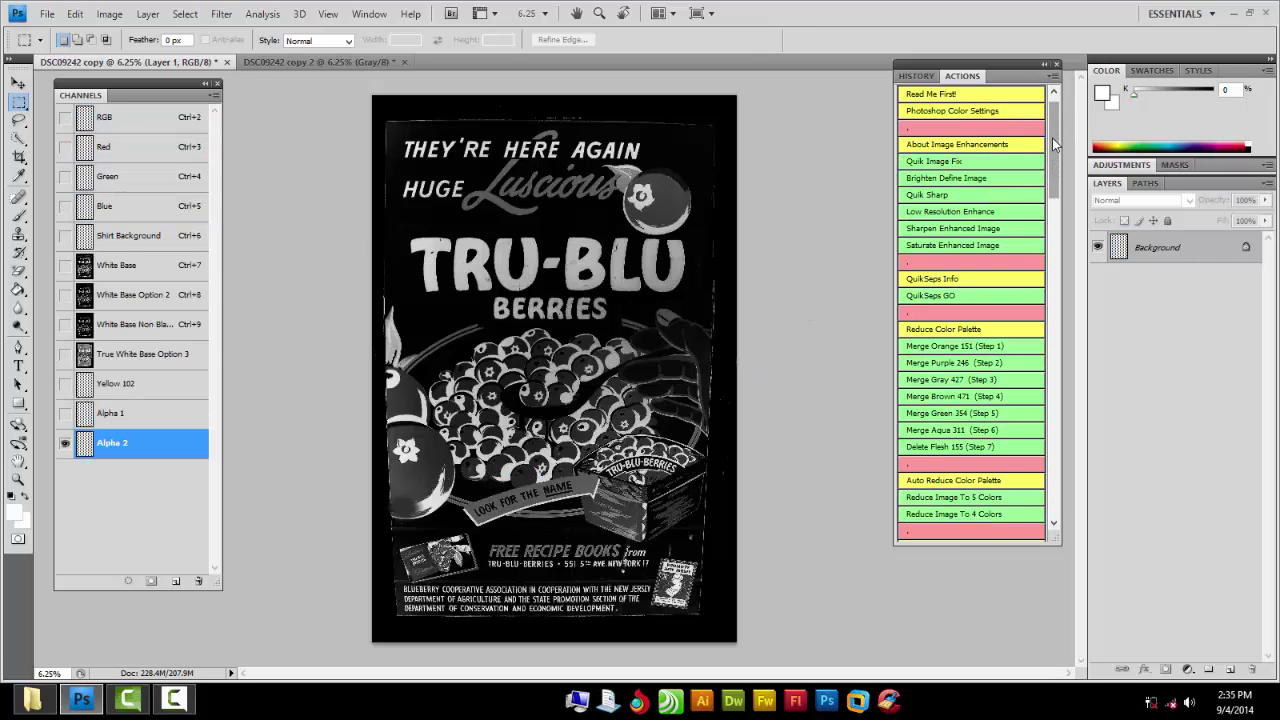
pyautogui.moveTo(1056, 137); pyautogui.dragTo(1056, 179)
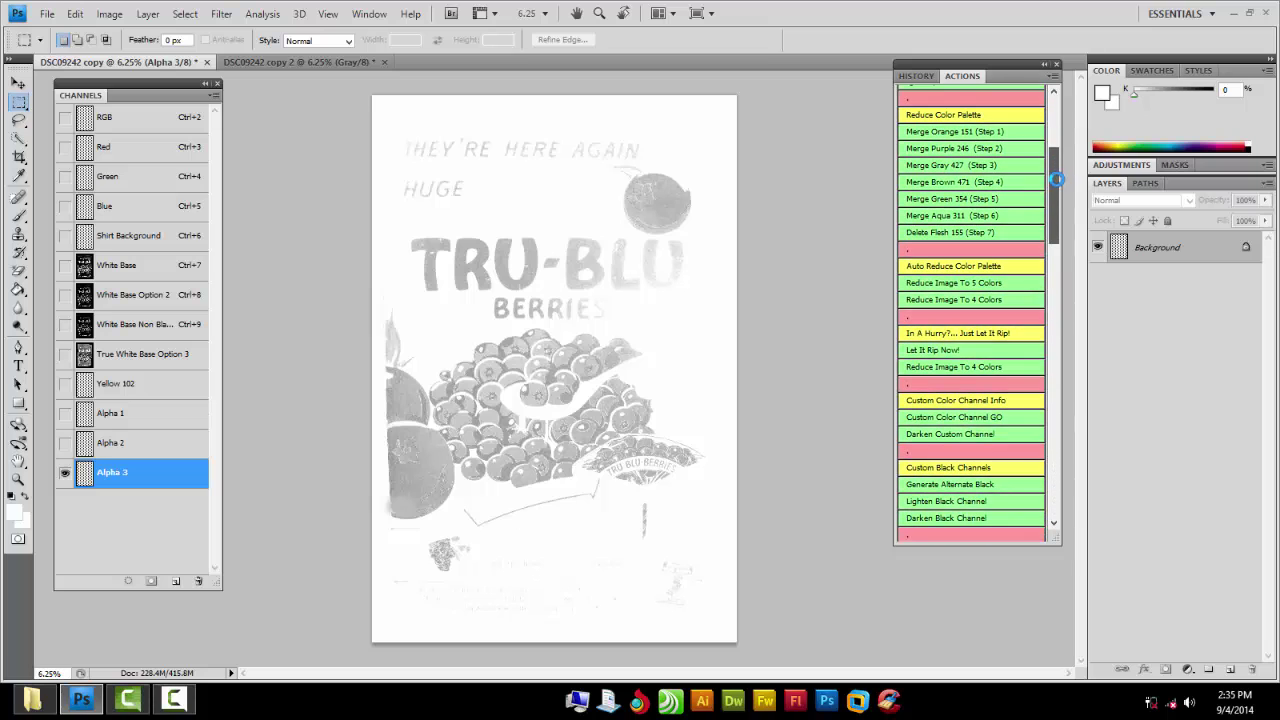
pyautogui.click(945, 352)
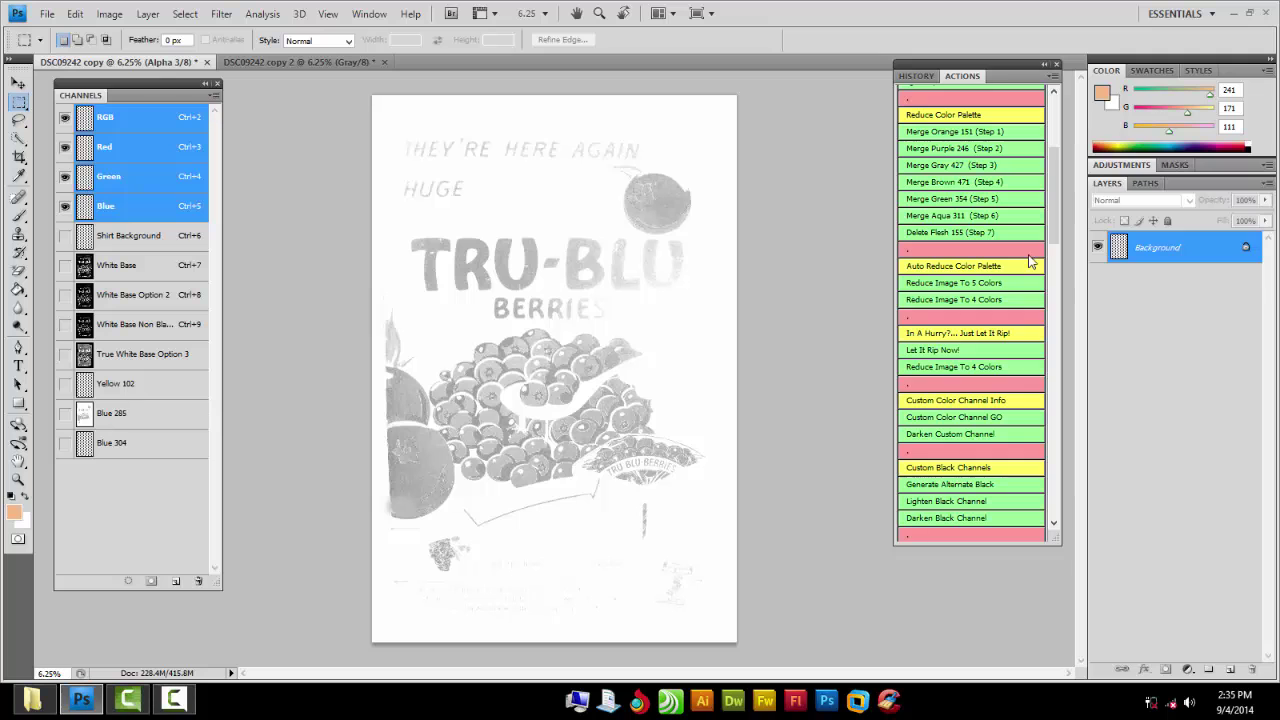
pyautogui.moveTo(1051, 209); pyautogui.dragTo(1052, 160)
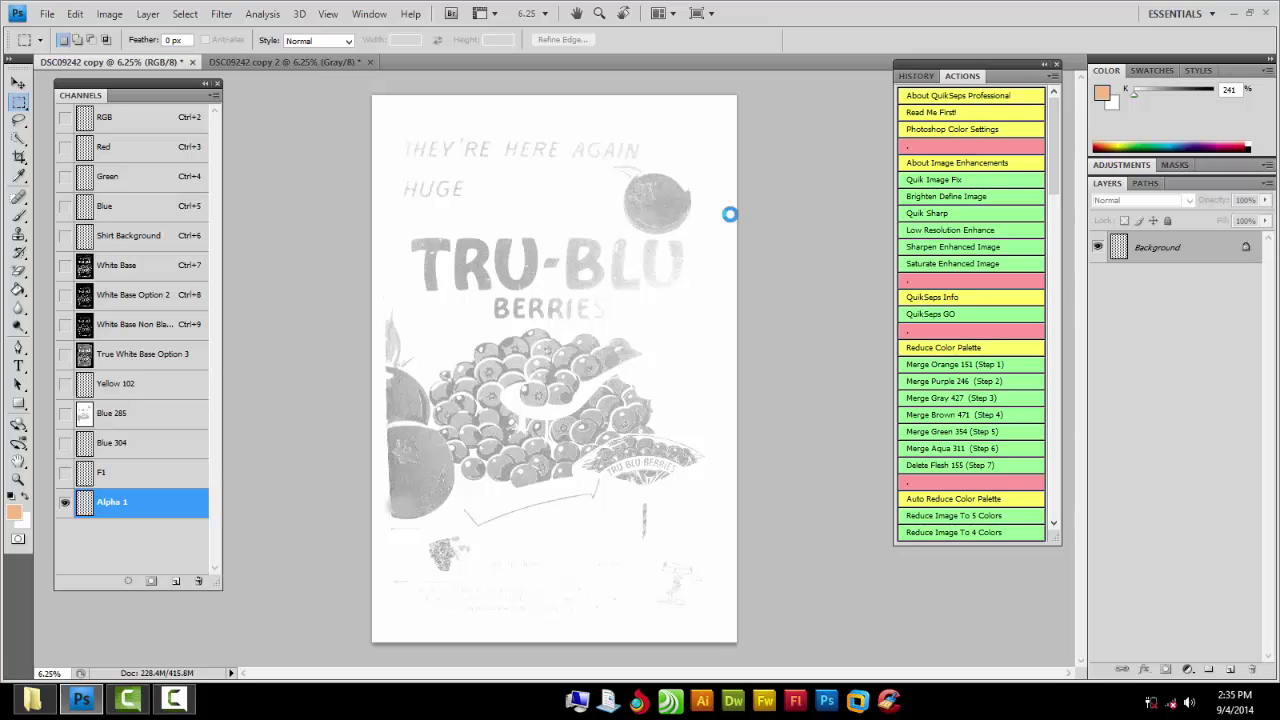
pyautogui.moveTo(1051, 161); pyautogui.dragTo(1051, 190)
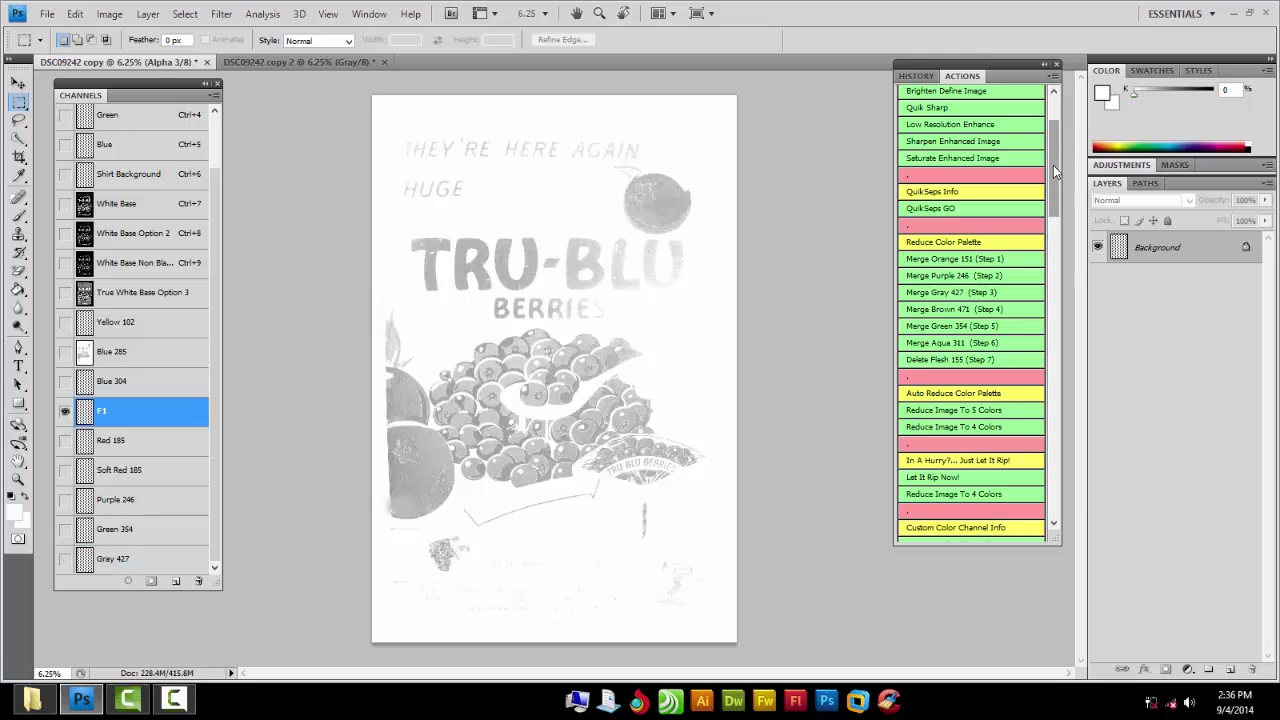
# Look through the QuikSeps action list, dismiss the completed separation's message, and review the generated channels
pyautogui.moveTo(1053, 165); pyautogui.dragTo(1071, 272)
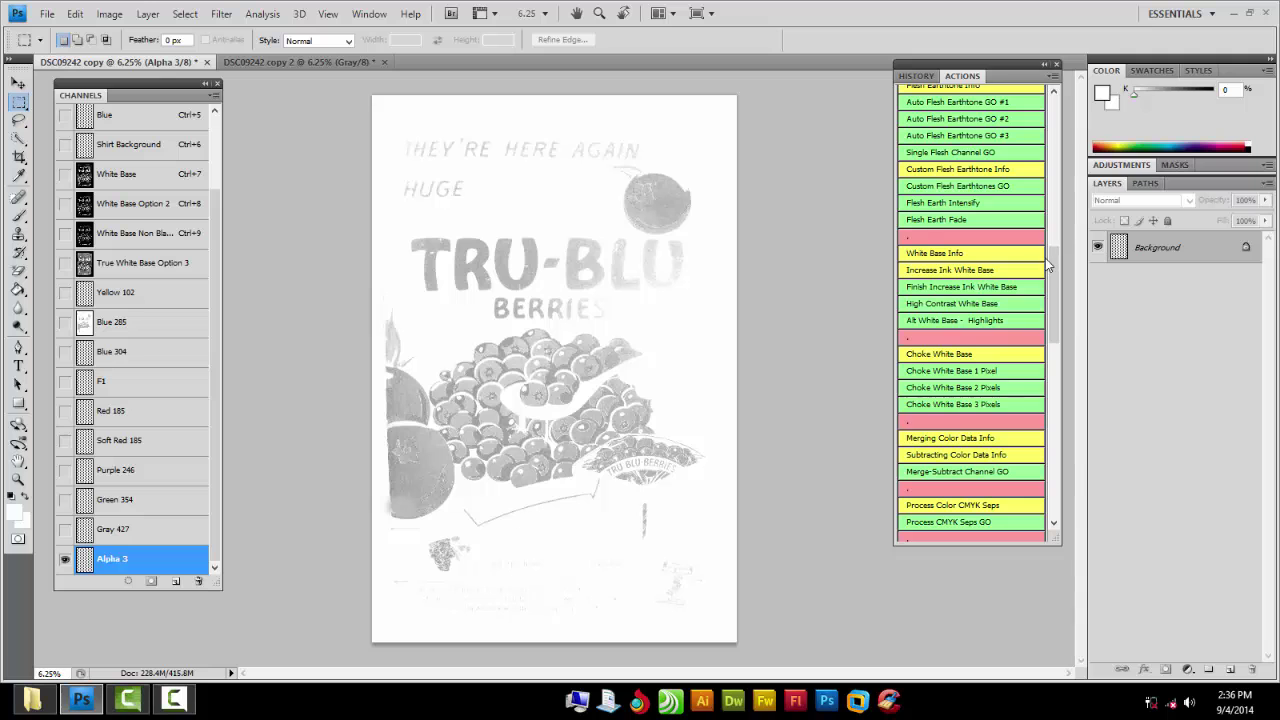
pyautogui.moveTo(1054, 278); pyautogui.dragTo(952, 263)
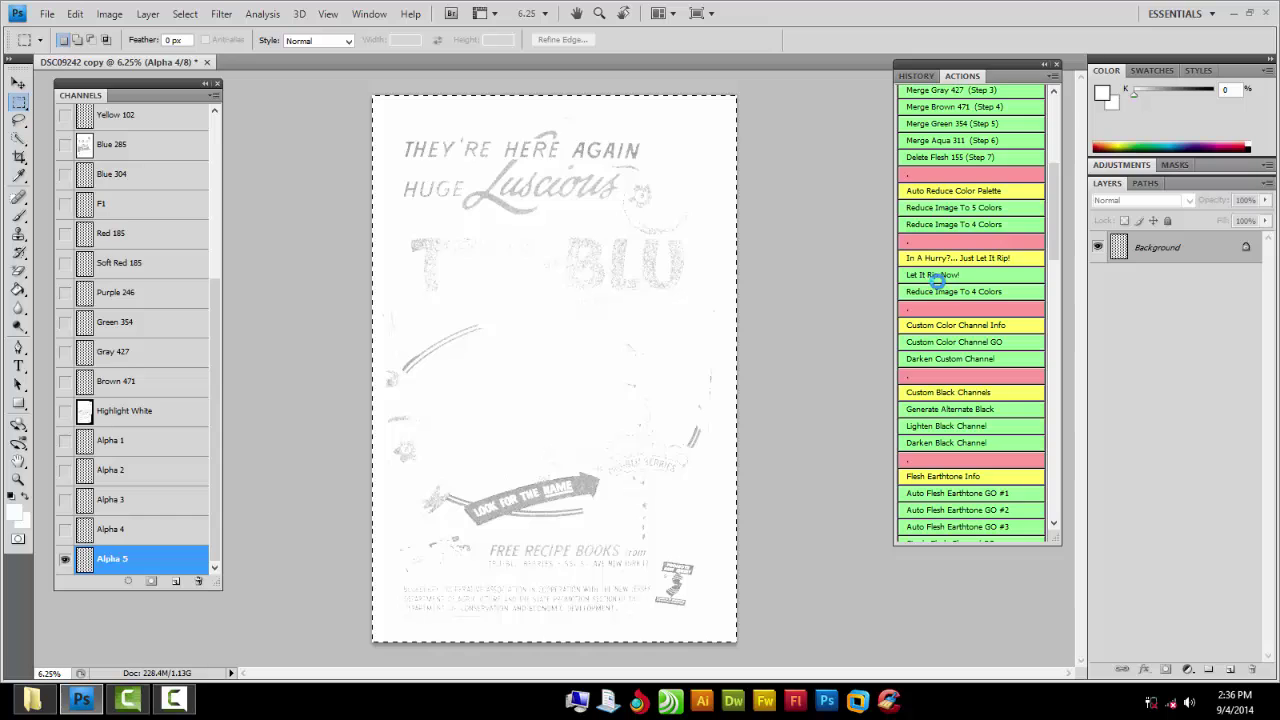
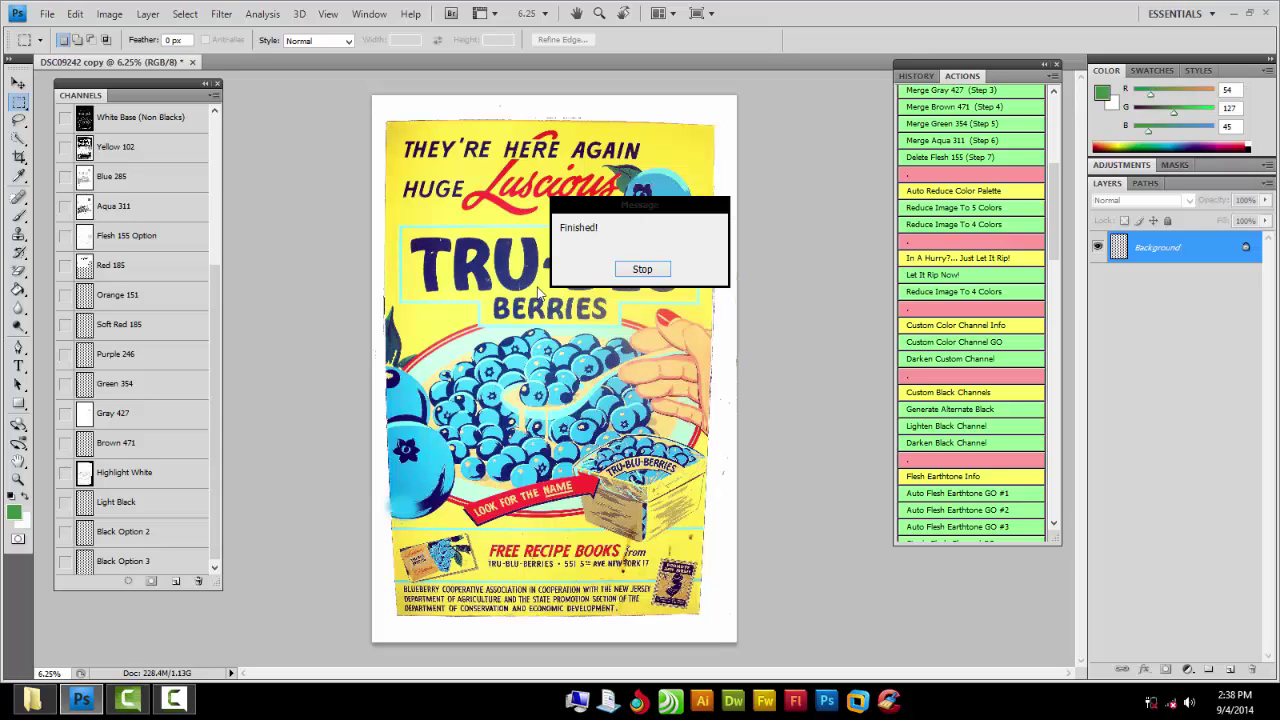
pyautogui.click(642, 269)
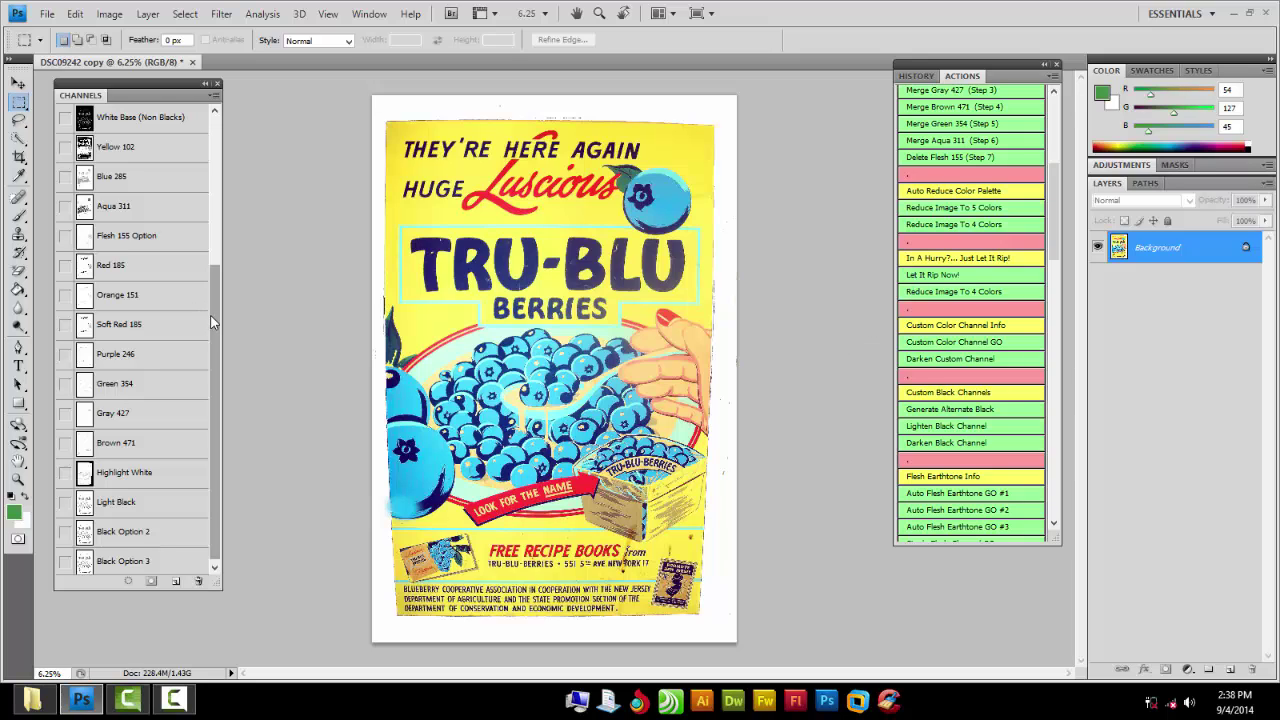
pyautogui.scroll(5, 203, 268)
pyautogui.scroll(-5, 177, 314)
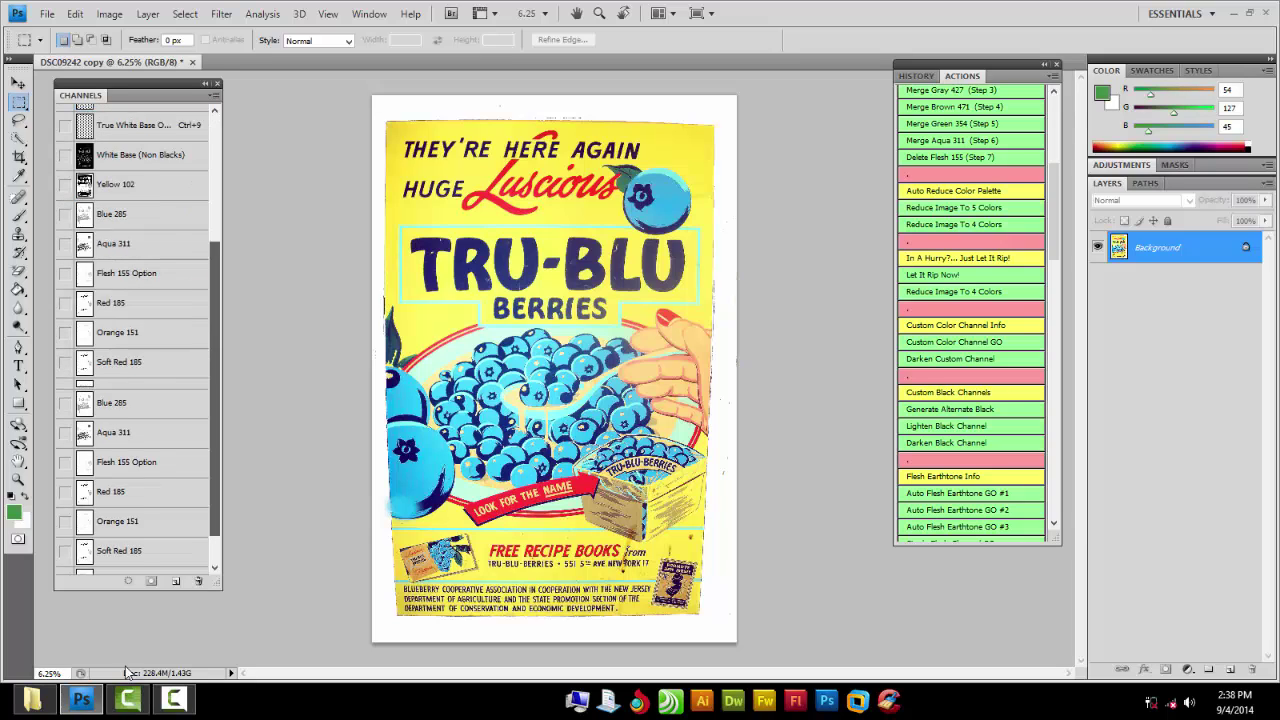
# Run the Let It Rip Now! action on the separated poster, checking the processor temperatures in Core Temp while it runs
pyautogui.click(926, 275)
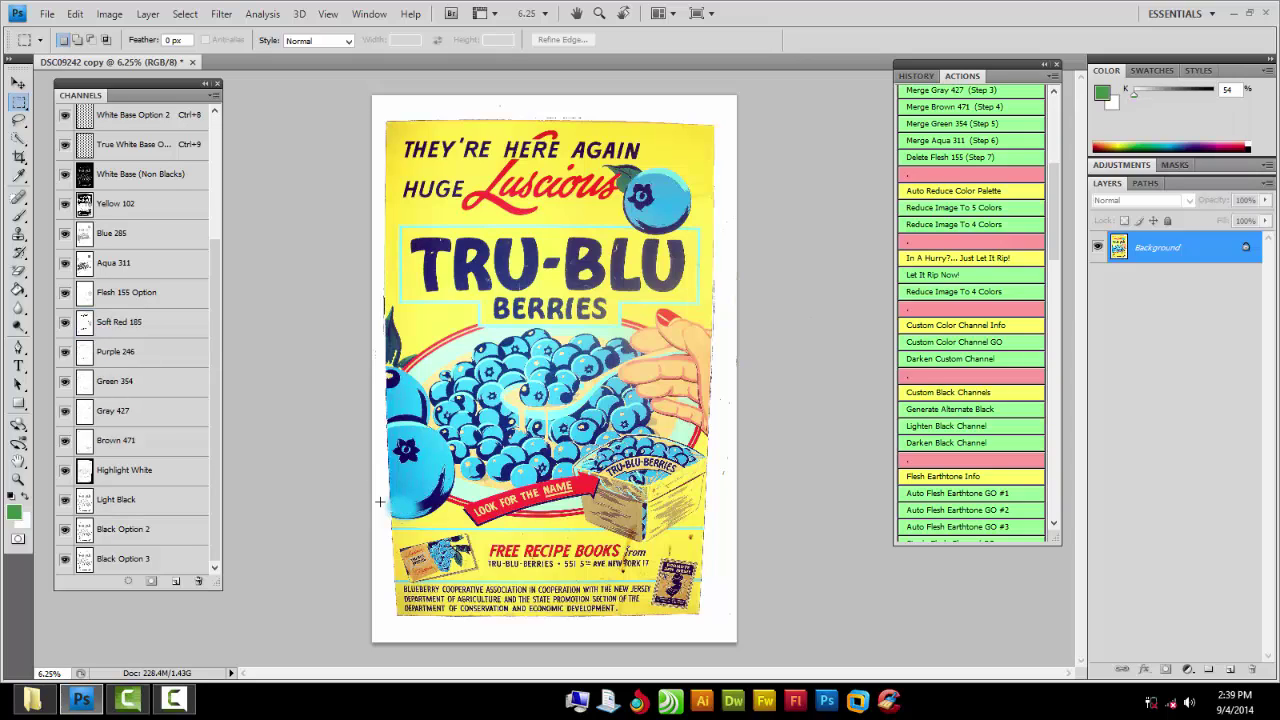
pyautogui.moveTo(3, 716)
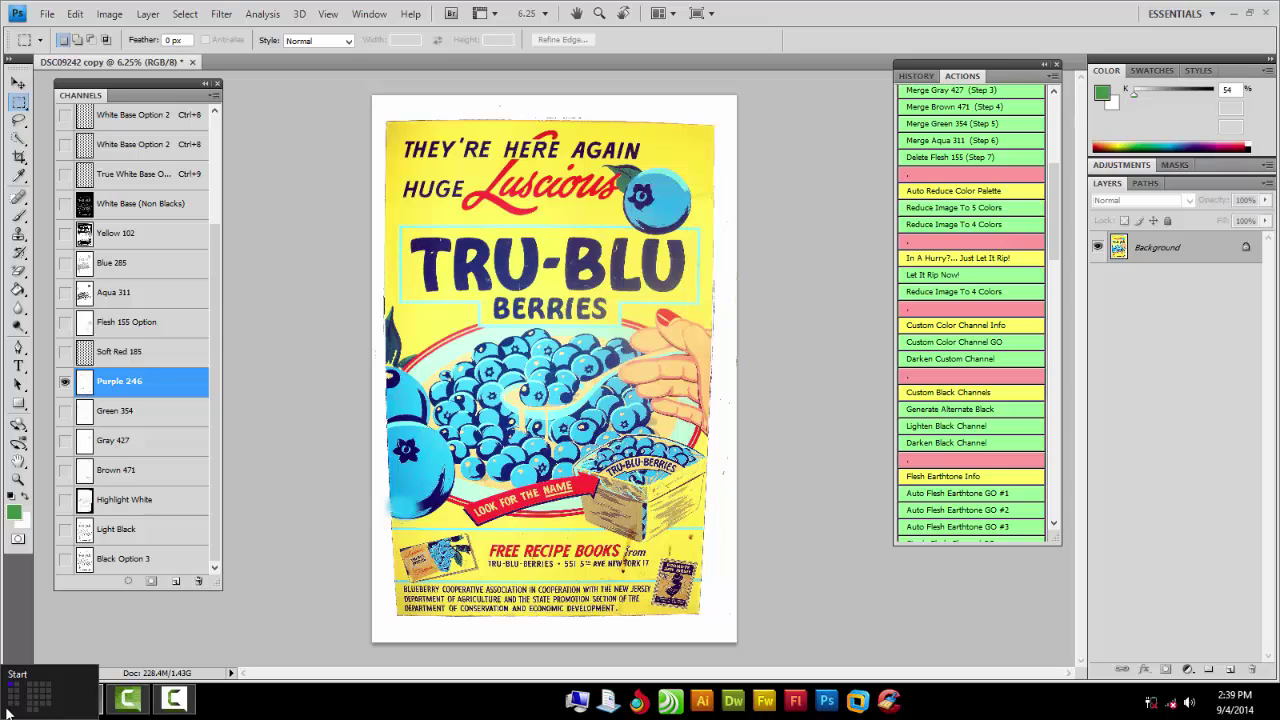
pyautogui.click(6, 712)
pyautogui.press('Escape')
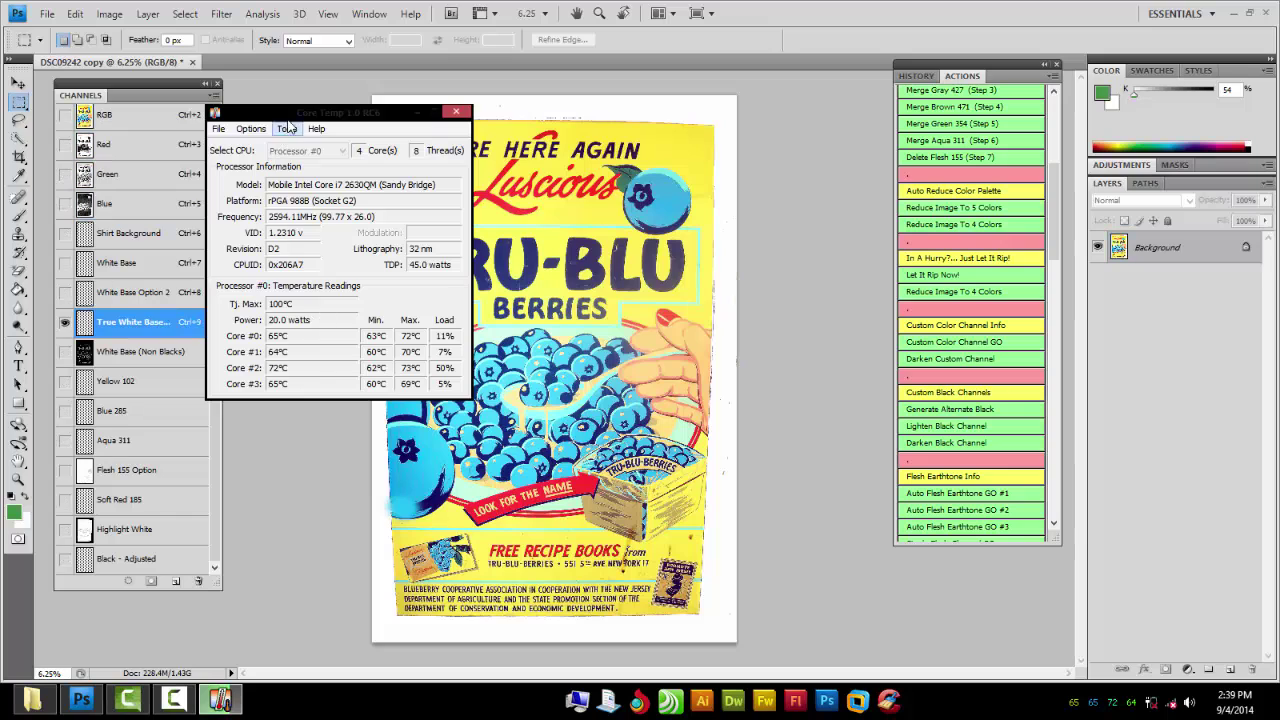
pyautogui.moveTo(293, 118); pyautogui.dragTo(345, 147)
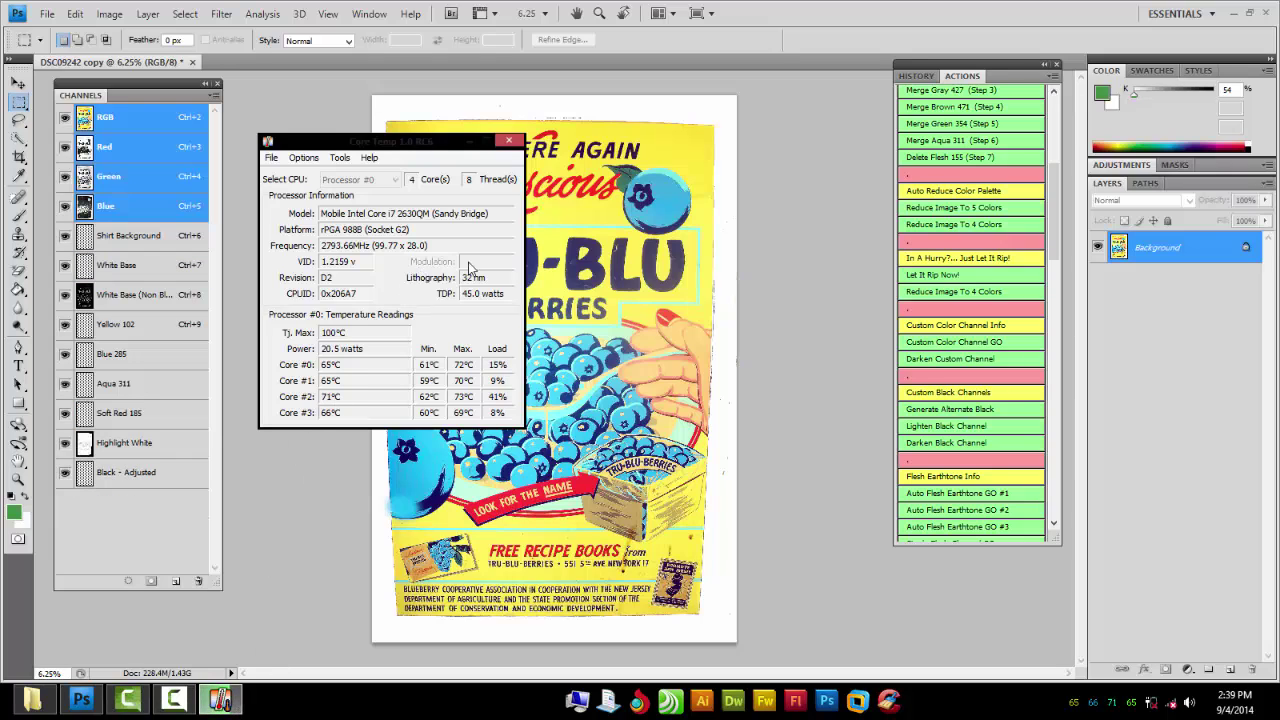
pyautogui.click(509, 140)
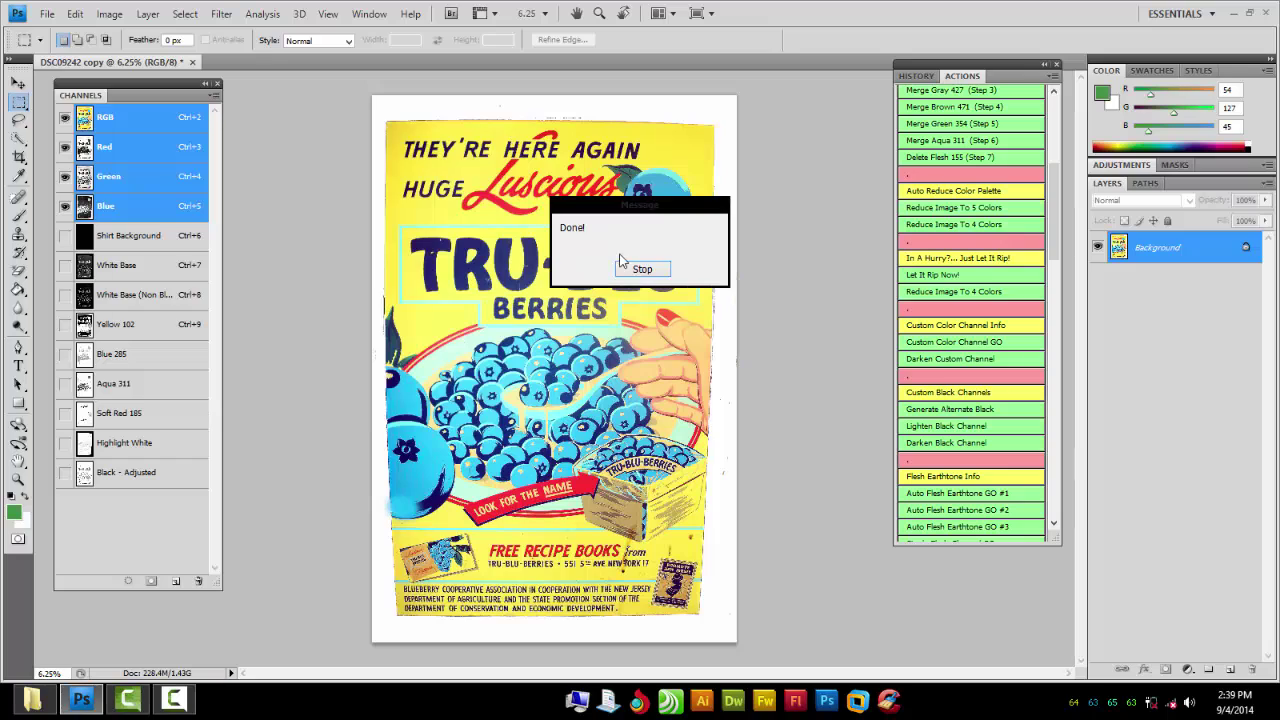
pyautogui.click(630, 270)
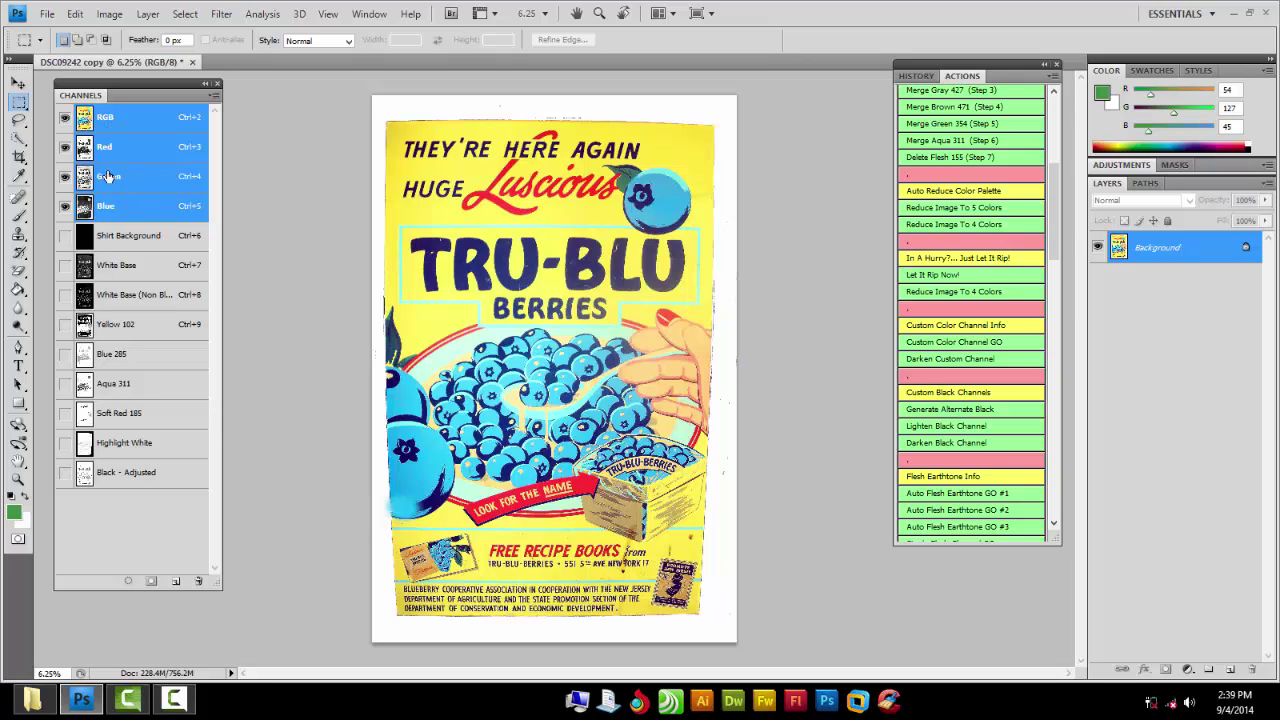
# Preview the Shirt Background and White Base channels together with the RGB channels hidden
pyautogui.click(65, 237)
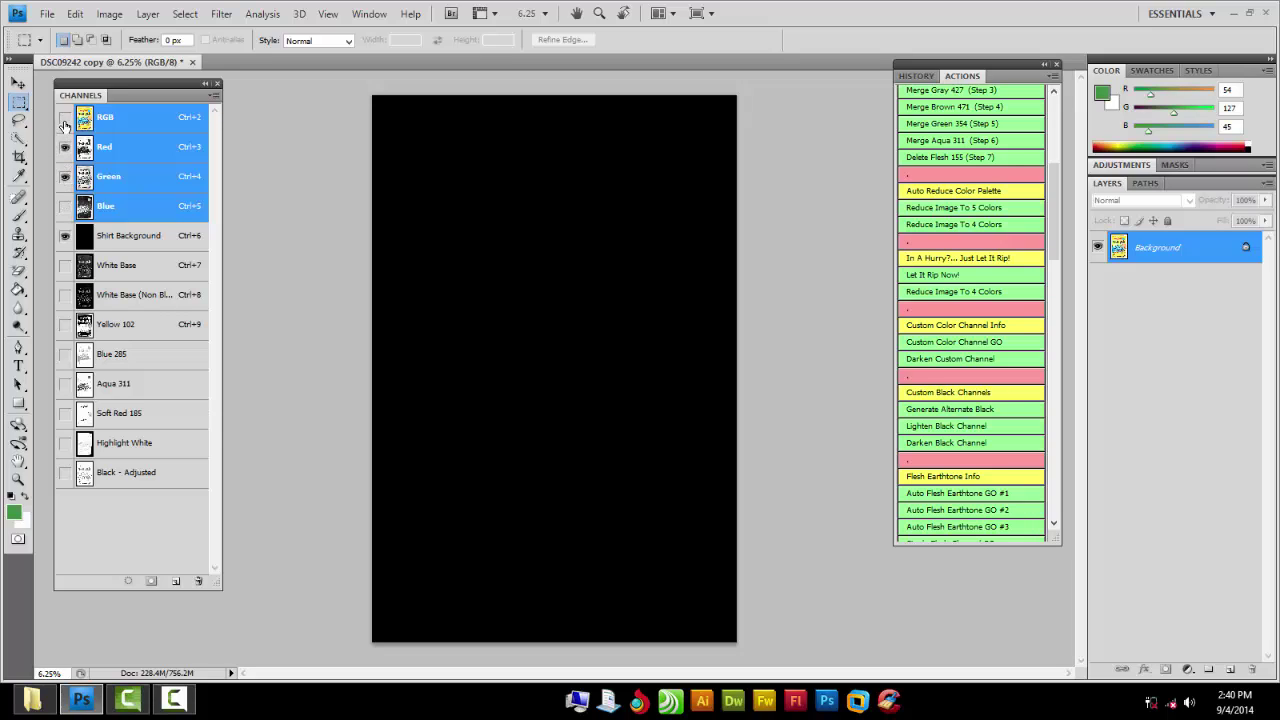
pyautogui.click(65, 177)
pyautogui.click(65, 149)
pyautogui.click(65, 206)
pyautogui.click(65, 206)
pyautogui.click(65, 267)
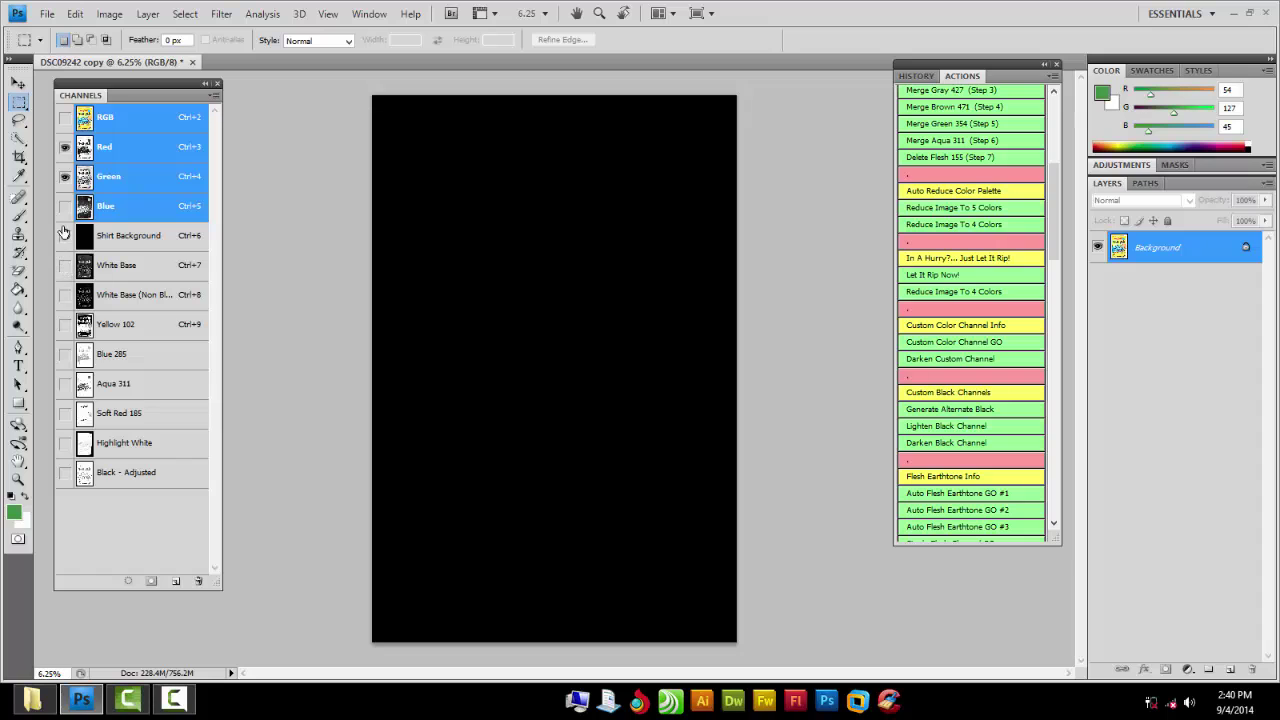
pyautogui.click(65, 177)
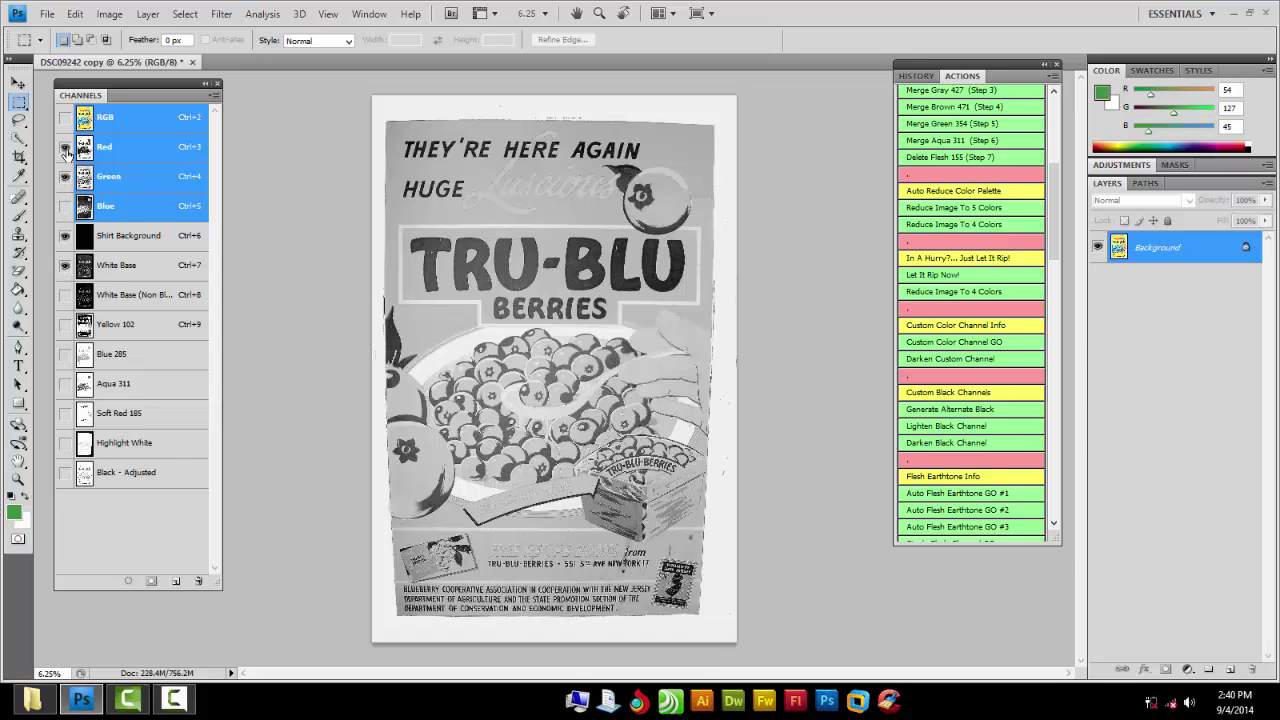
pyautogui.click(65, 148)
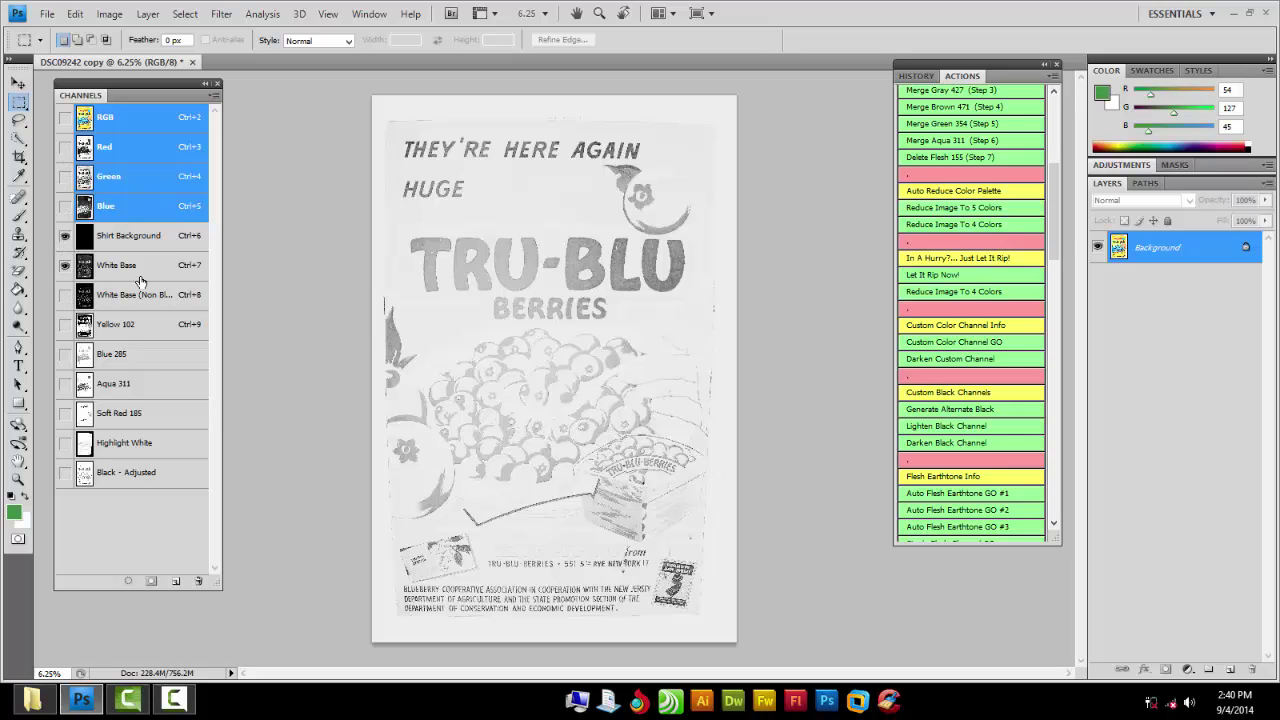
# Preview White Base (Non Blacks) in place of White Base, together with Yellow 102, Blue 285, Soft Red 185 and Black - Adjusted
pyautogui.click(64, 296)
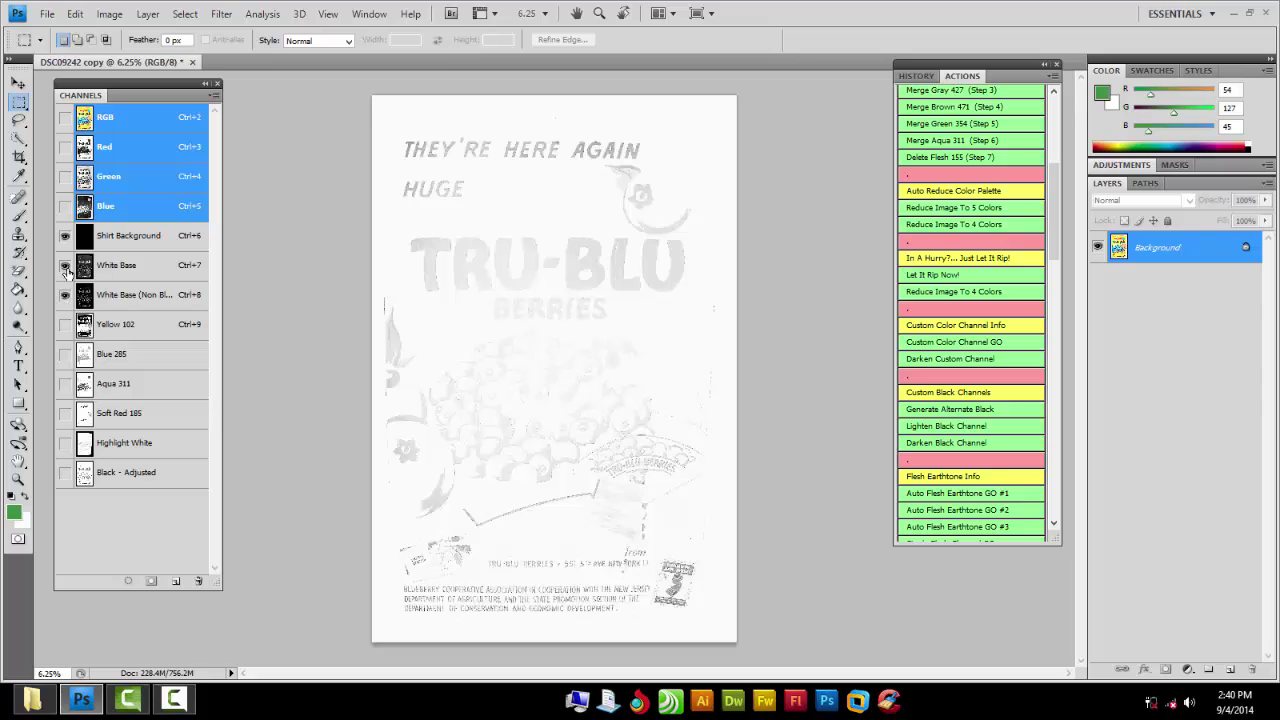
pyautogui.click(65, 266)
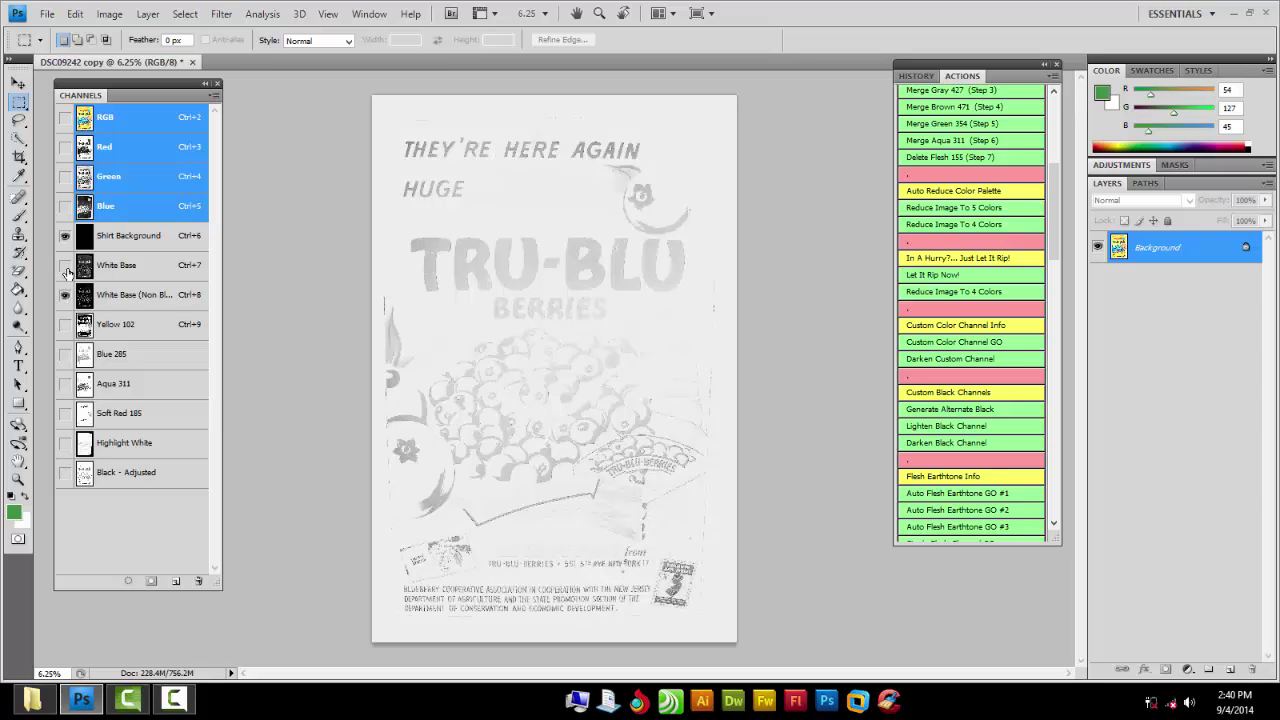
pyautogui.click(65, 324)
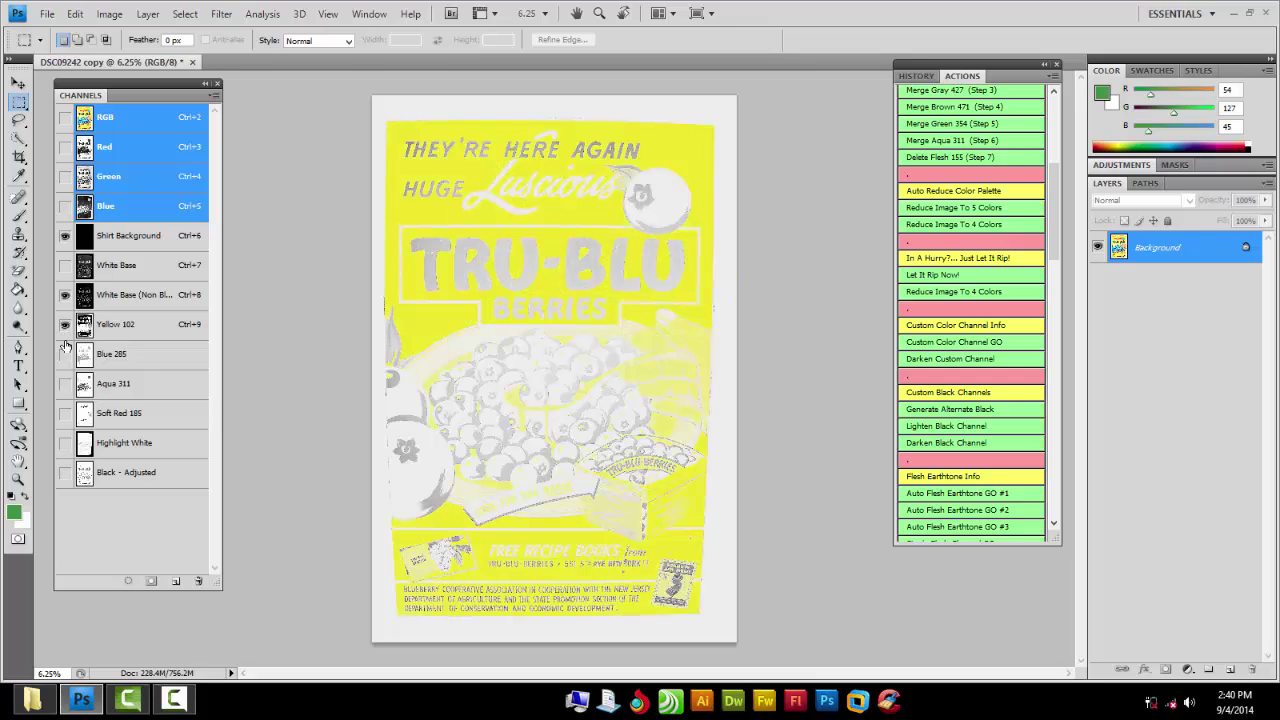
pyautogui.click(65, 364)
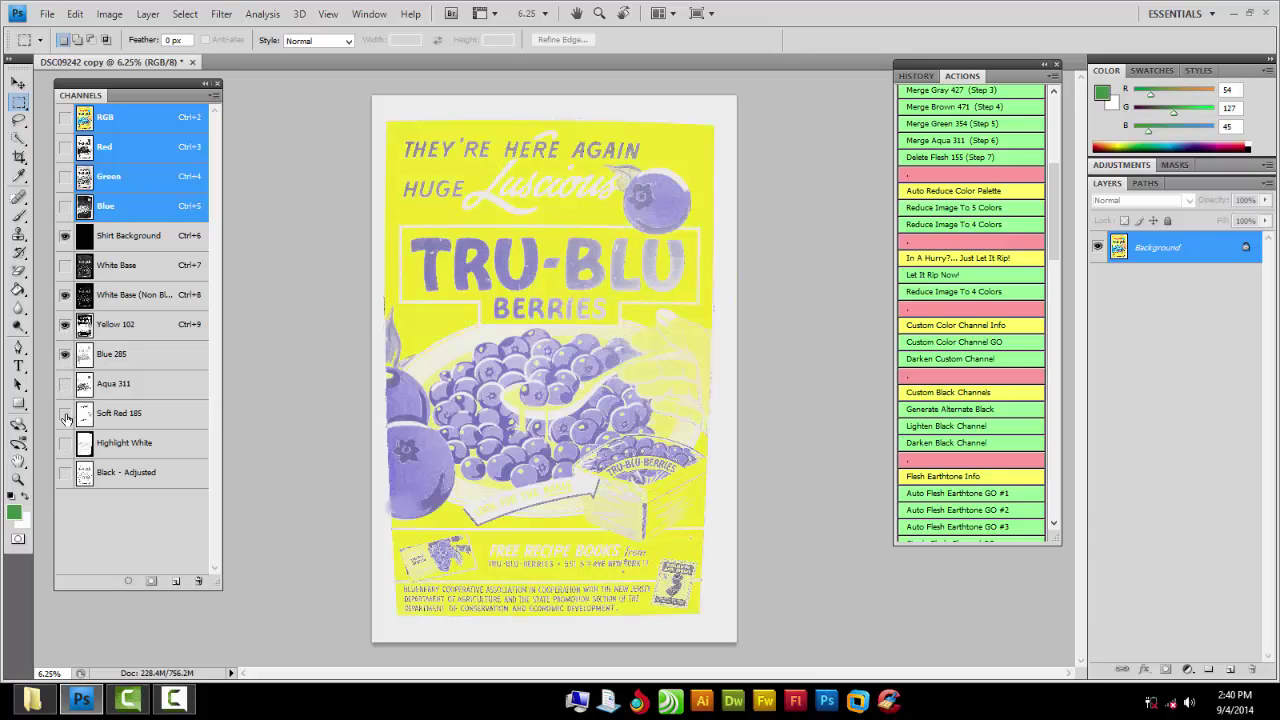
pyautogui.click(65, 413)
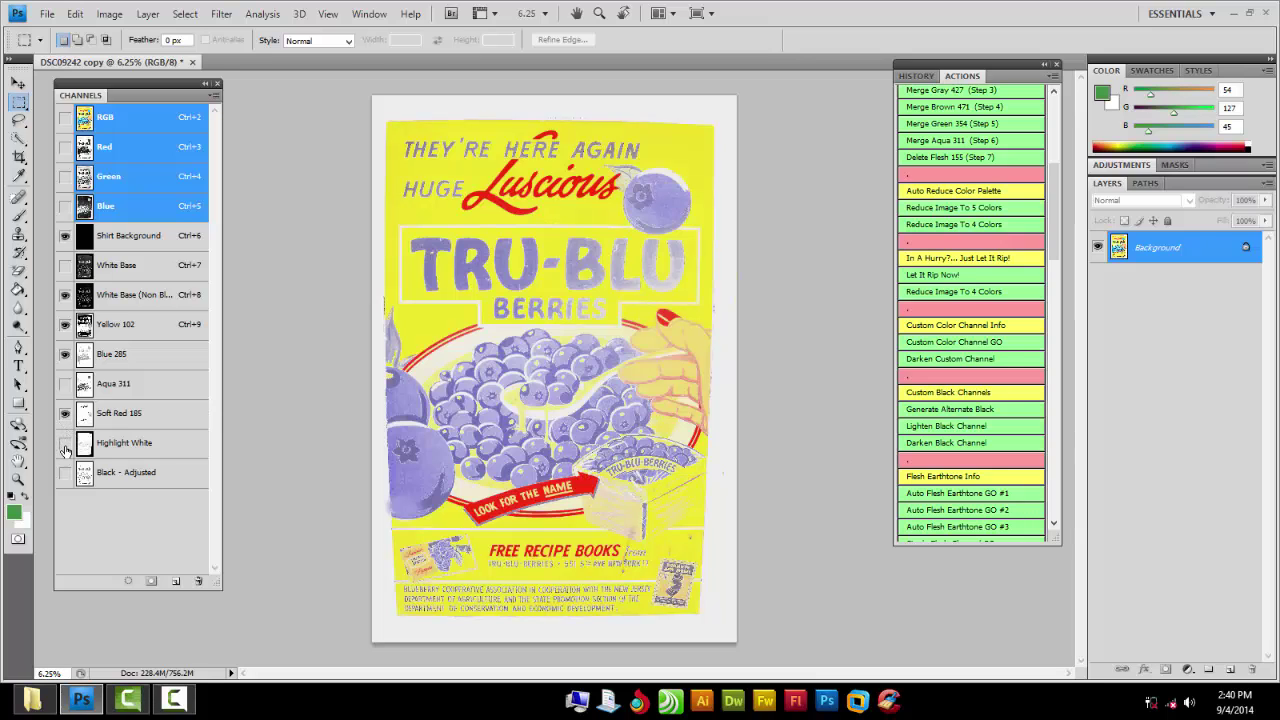
pyautogui.click(65, 472)
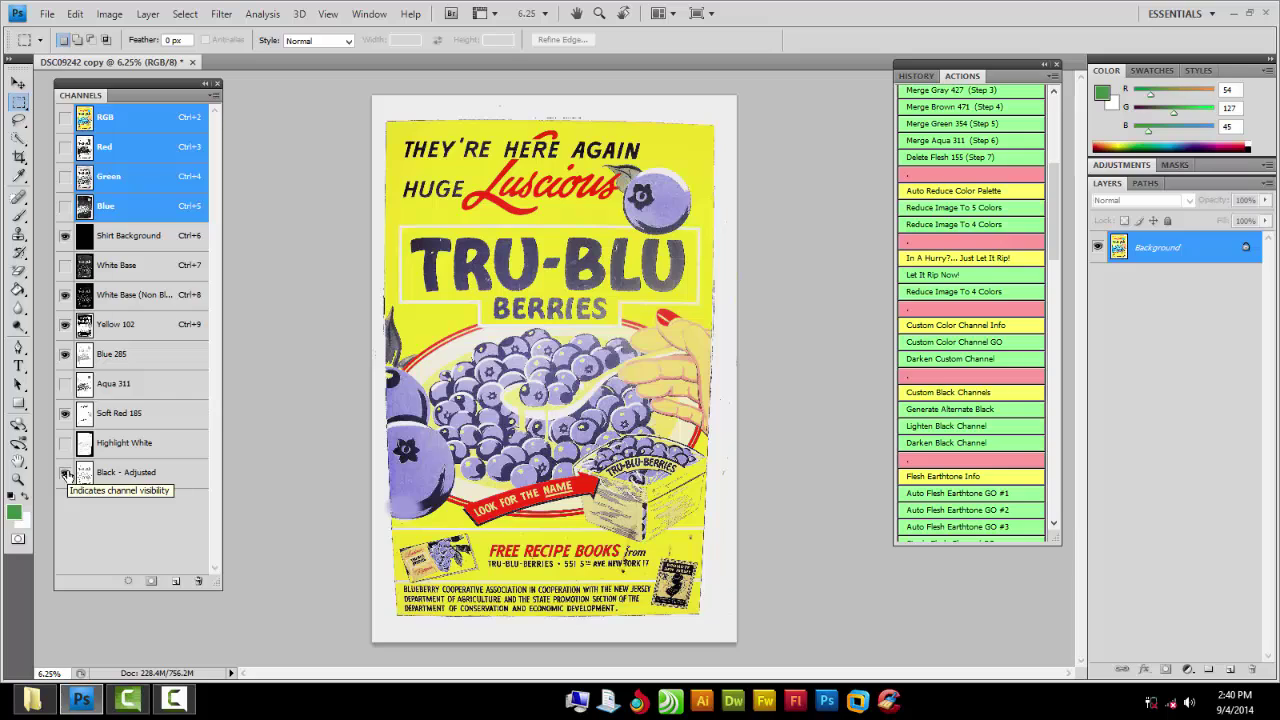
# Add Aqua 311 to the preview and compare the poster with and without the Blue 285 channel
pyautogui.click(65, 384)
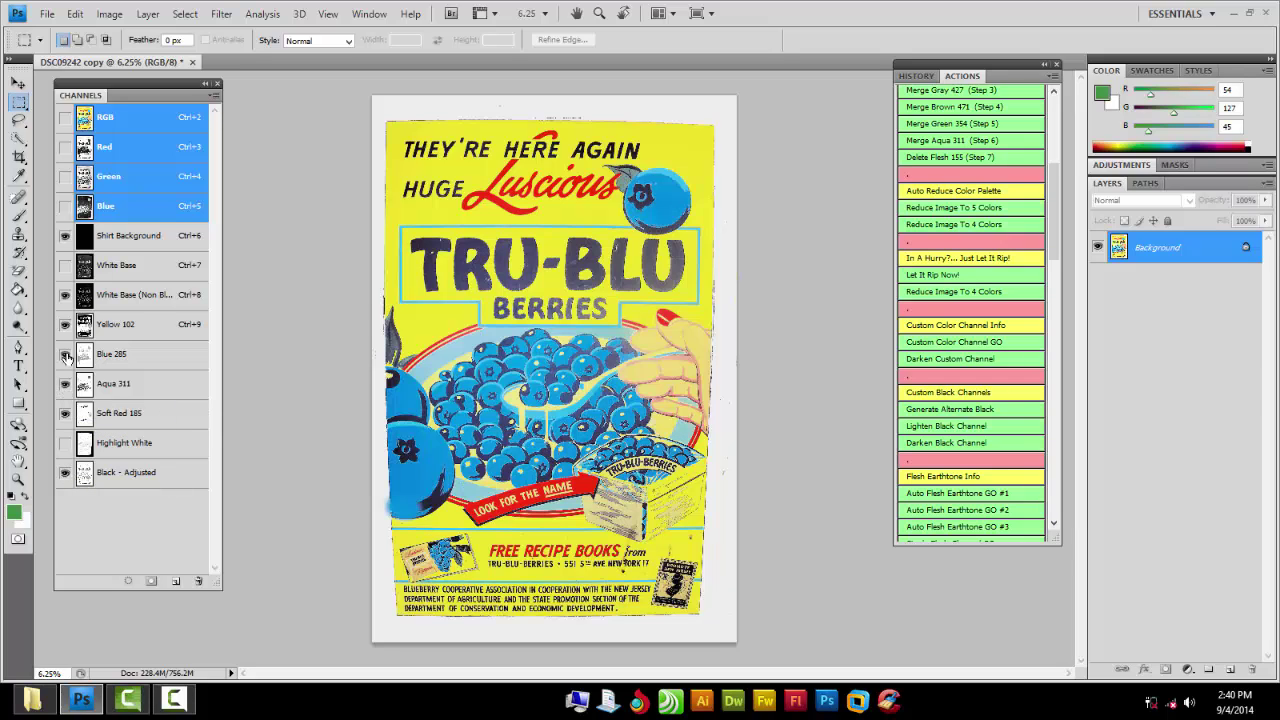
pyautogui.click(65, 356)
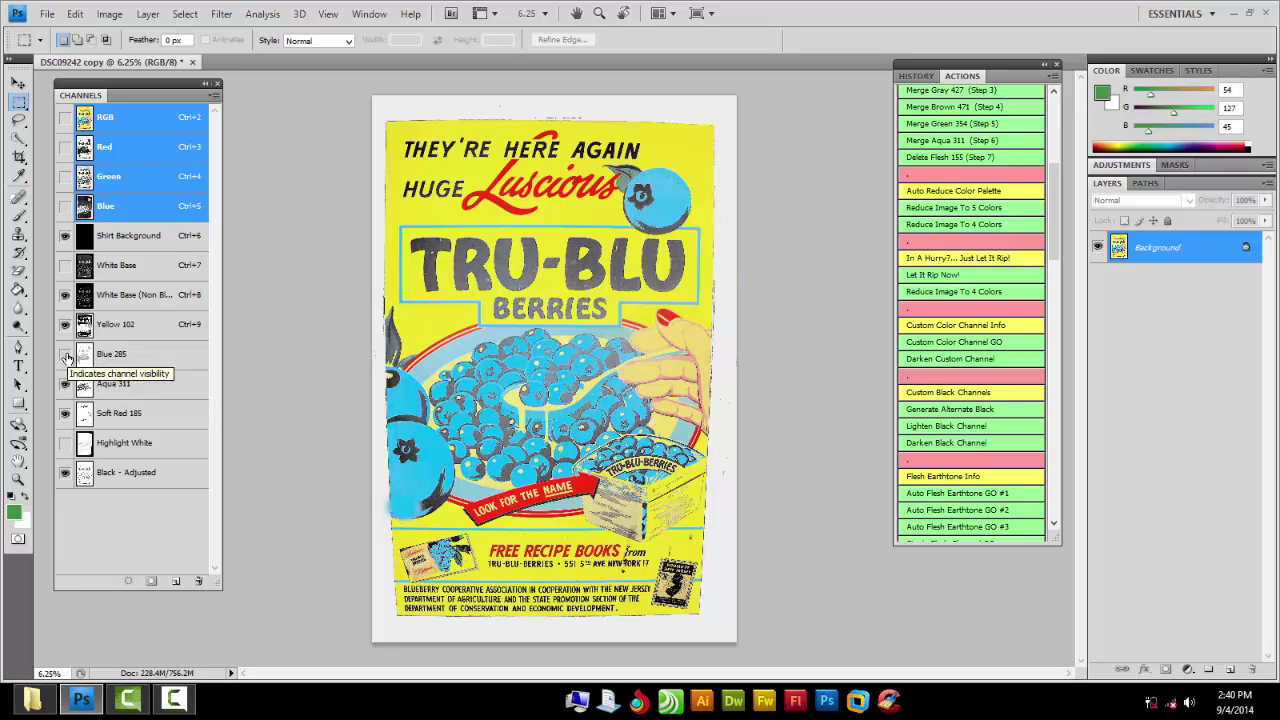
pyautogui.click(65, 356)
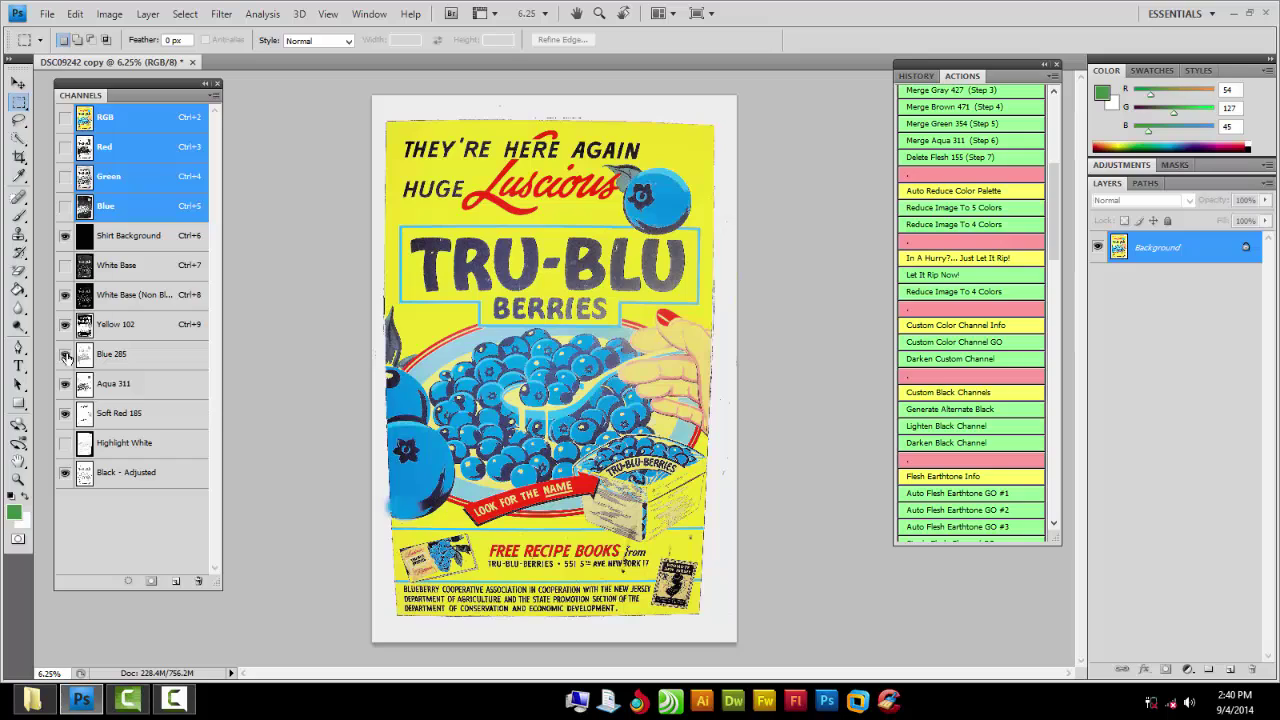
# Select the Blue 285 channel and run the Merge Aqua 311 (Step 6) action, continuing past its green-loss warning
pyautogui.click(117, 357)
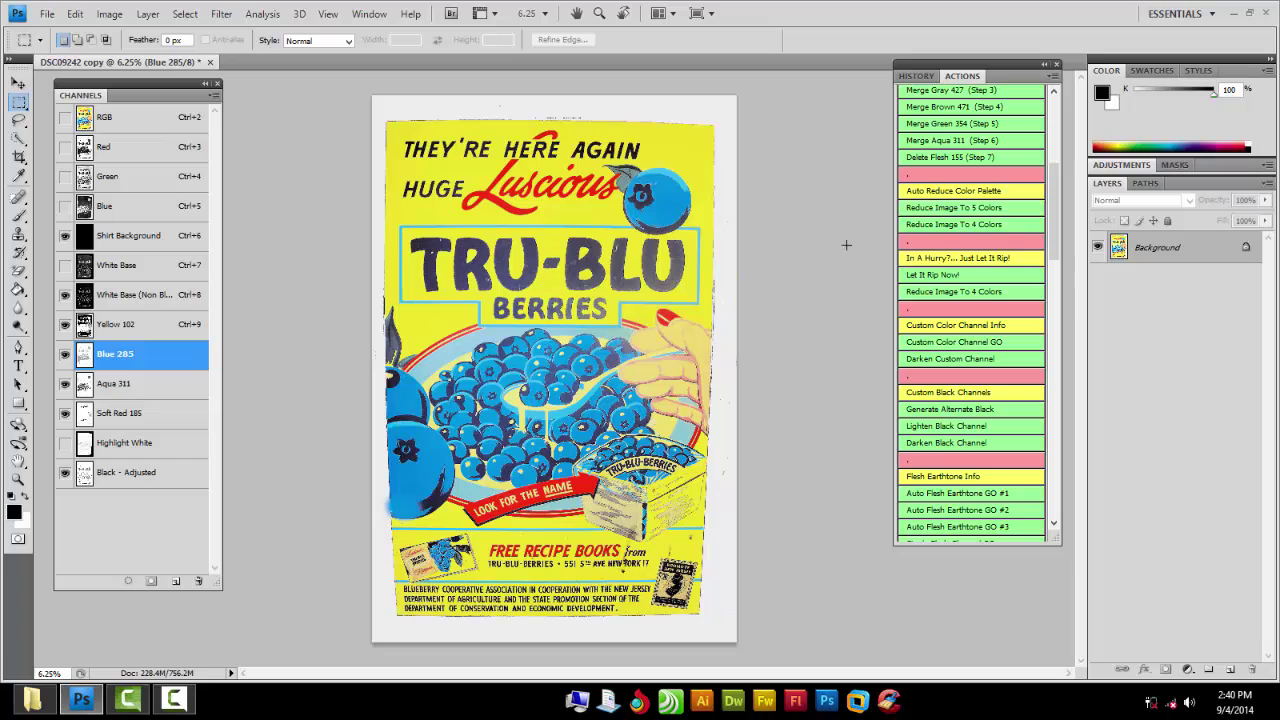
pyautogui.moveTo(1057, 241); pyautogui.dragTo(1064, 190)
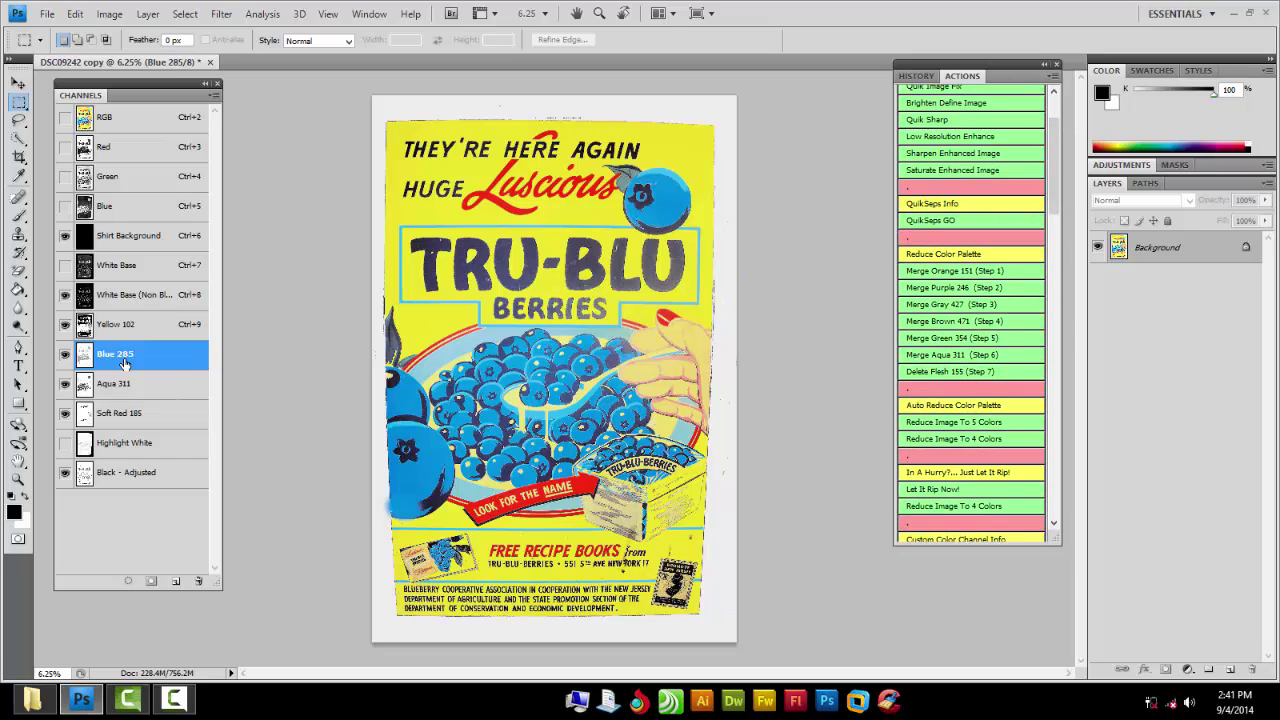
pyautogui.click(925, 356)
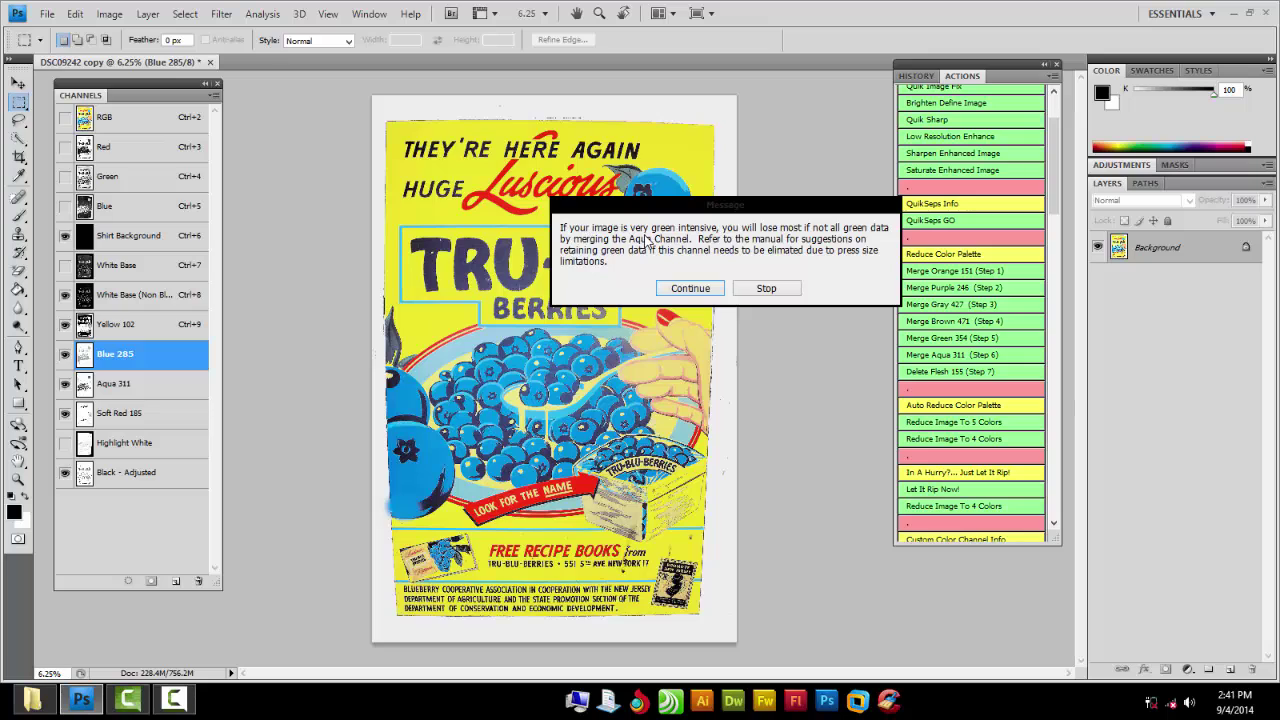
pyautogui.moveTo(675, 212); pyautogui.dragTo(864, 175)
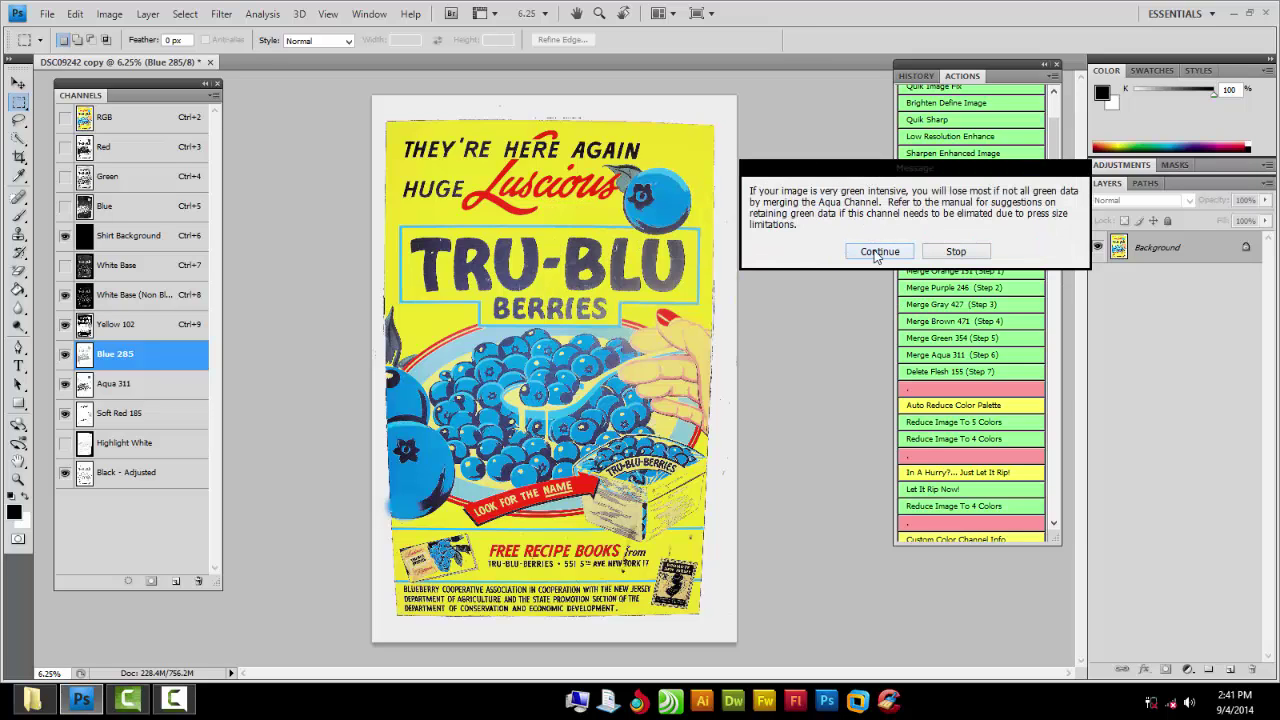
pyautogui.click(874, 252)
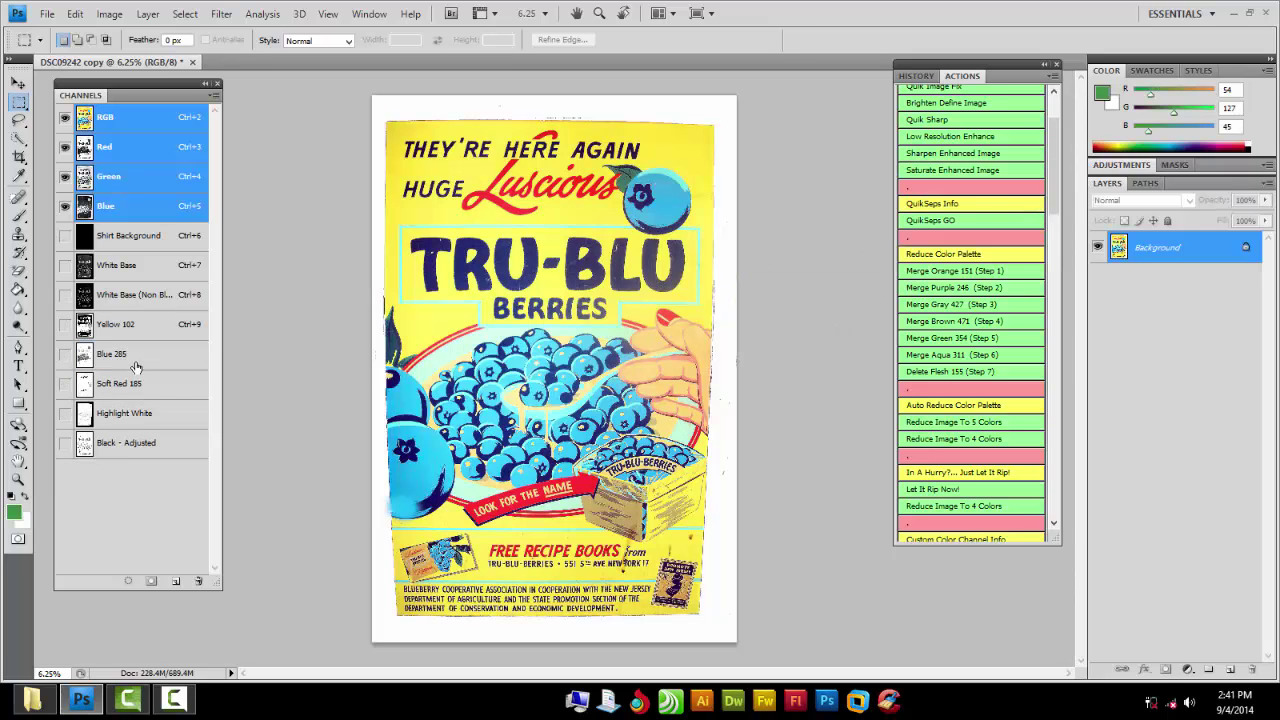
# Display only White Base (Non Blacks), Yellow 102, Blue 285, Soft Red 185 and Black - Adjusted, with the RGB channels hidden
pyautogui.click(65, 295)
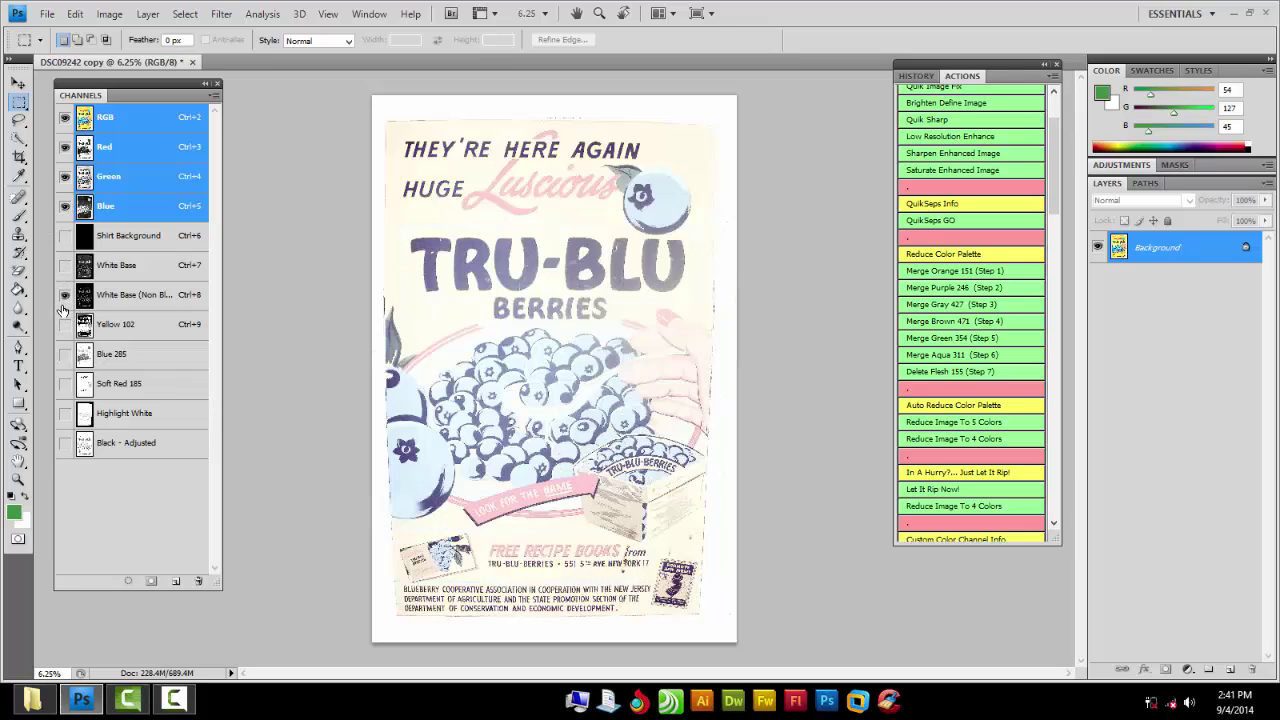
pyautogui.click(65, 324)
pyautogui.click(65, 354)
pyautogui.click(63, 119)
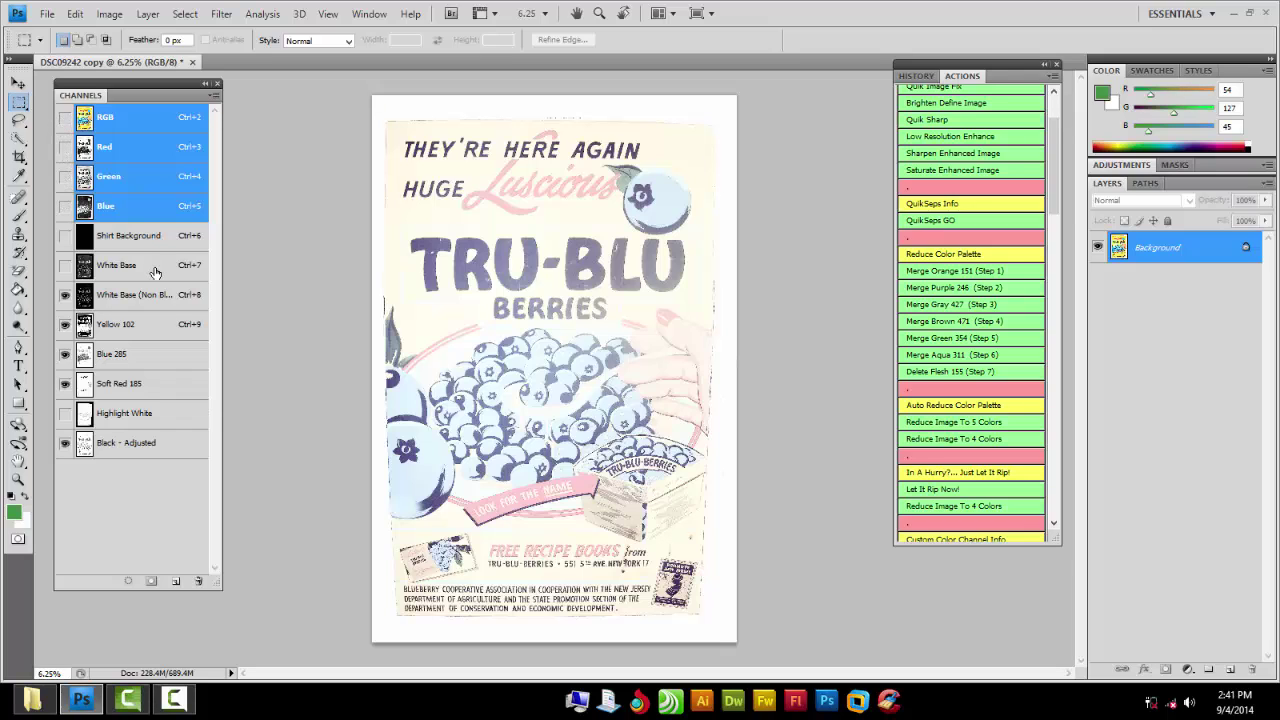
pyautogui.hotkey('ctrl', '2')
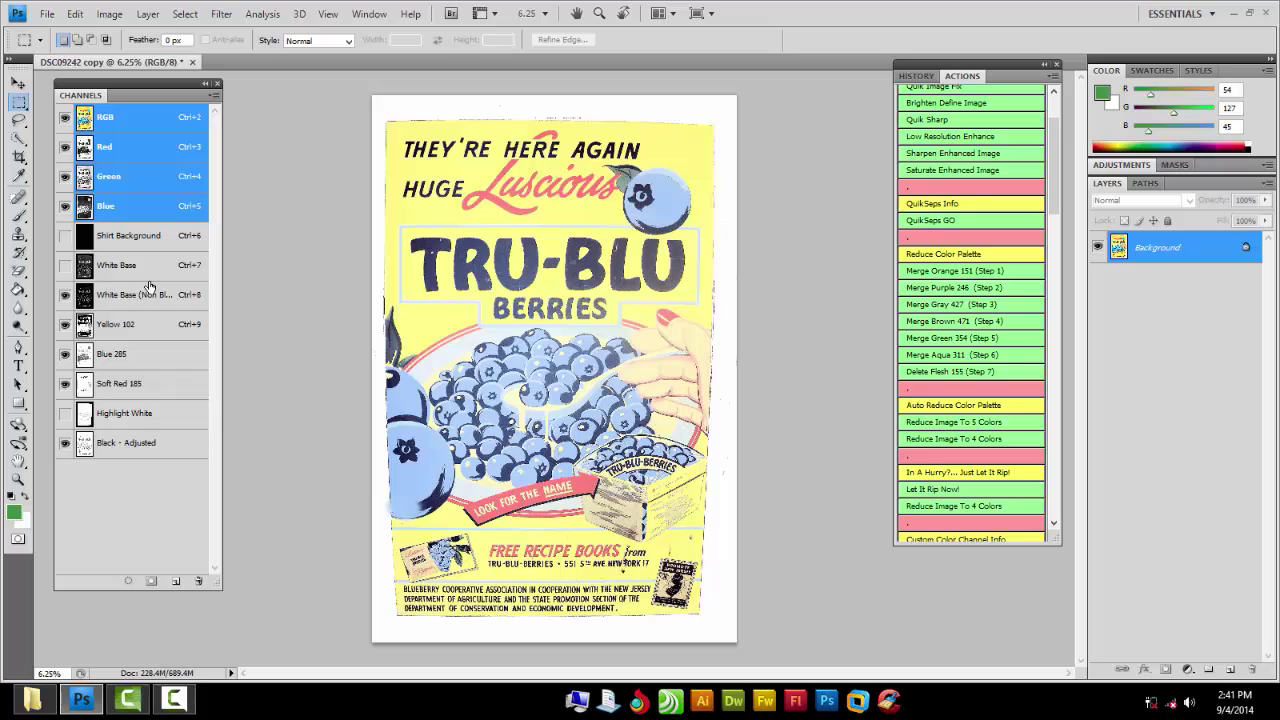
pyautogui.click(65, 206)
pyautogui.click(65, 147)
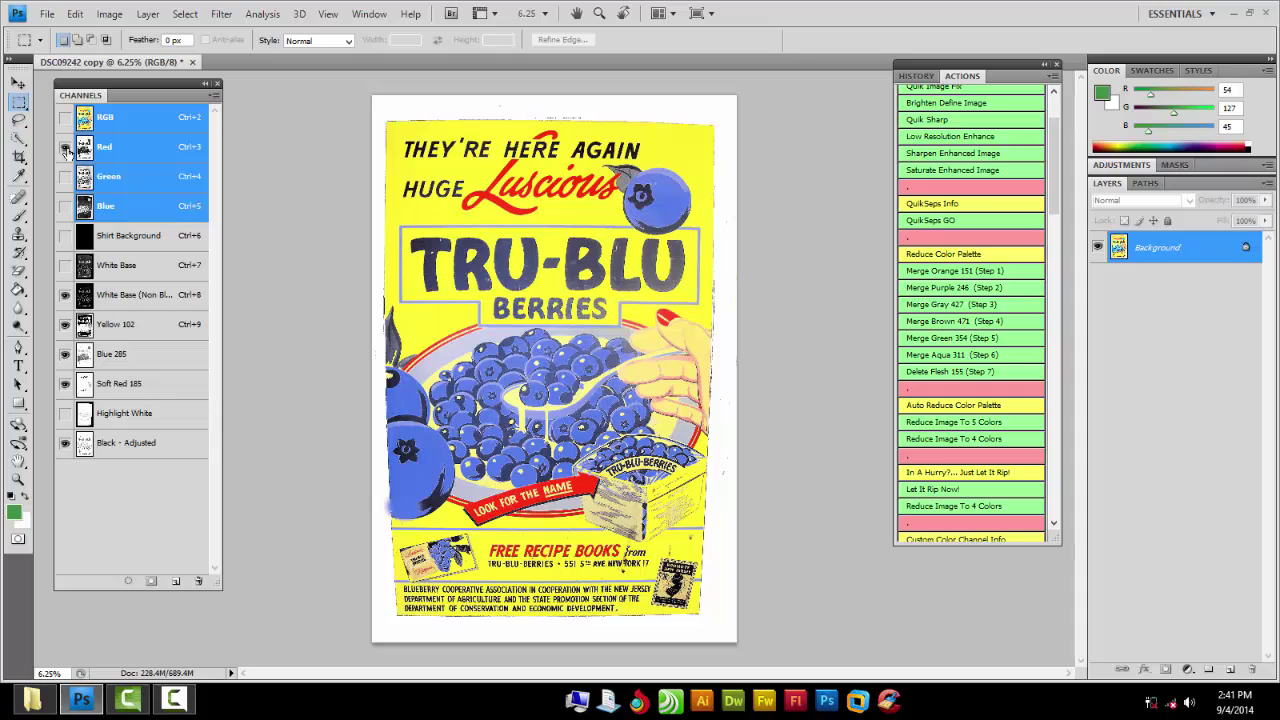
pyautogui.click(65, 147)
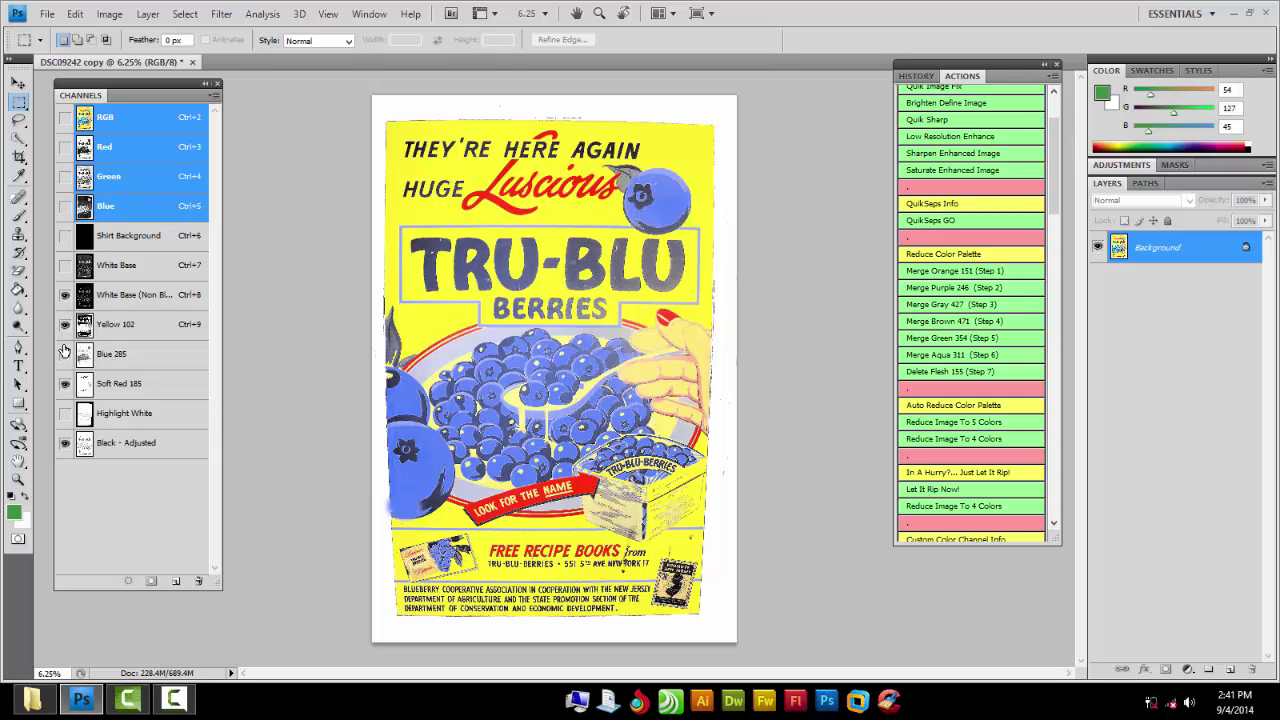
# Show the Blue 285 channel and strengthen it with a Curves adjustment, moving the midtone point to about input 147, output 116
pyautogui.click(65, 353)
pyautogui.click(128, 356)
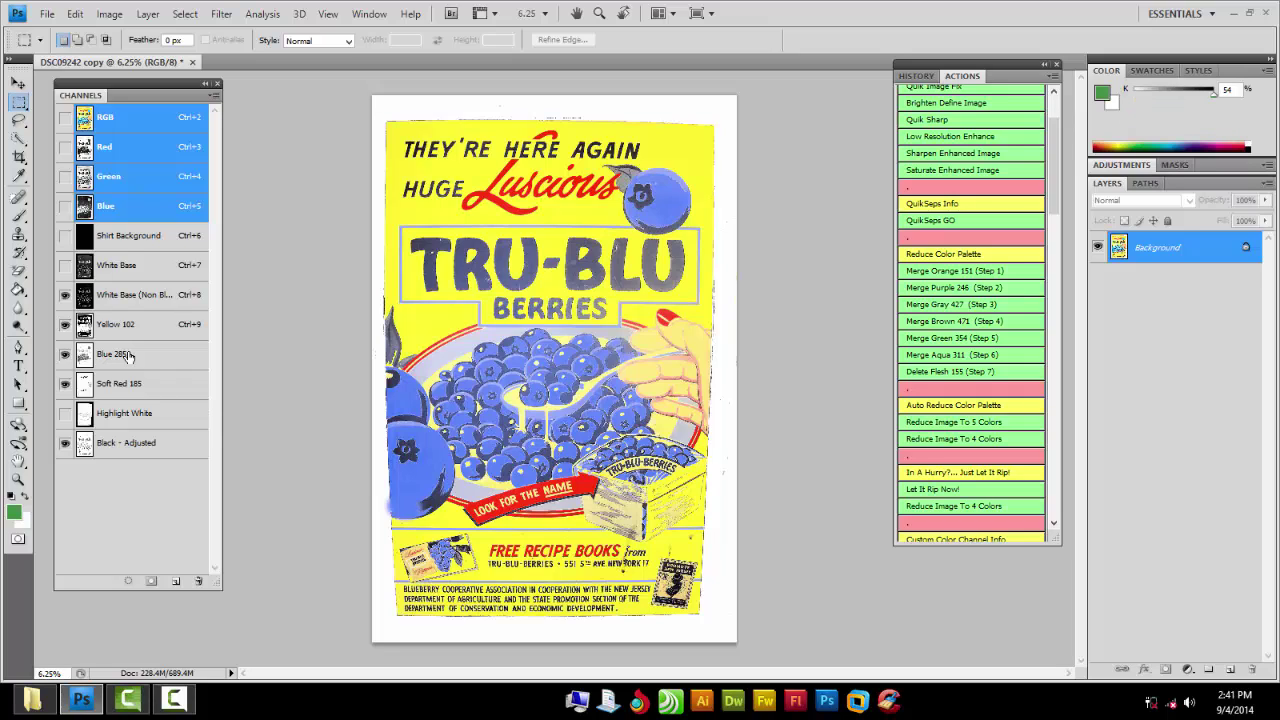
pyautogui.click(109, 14)
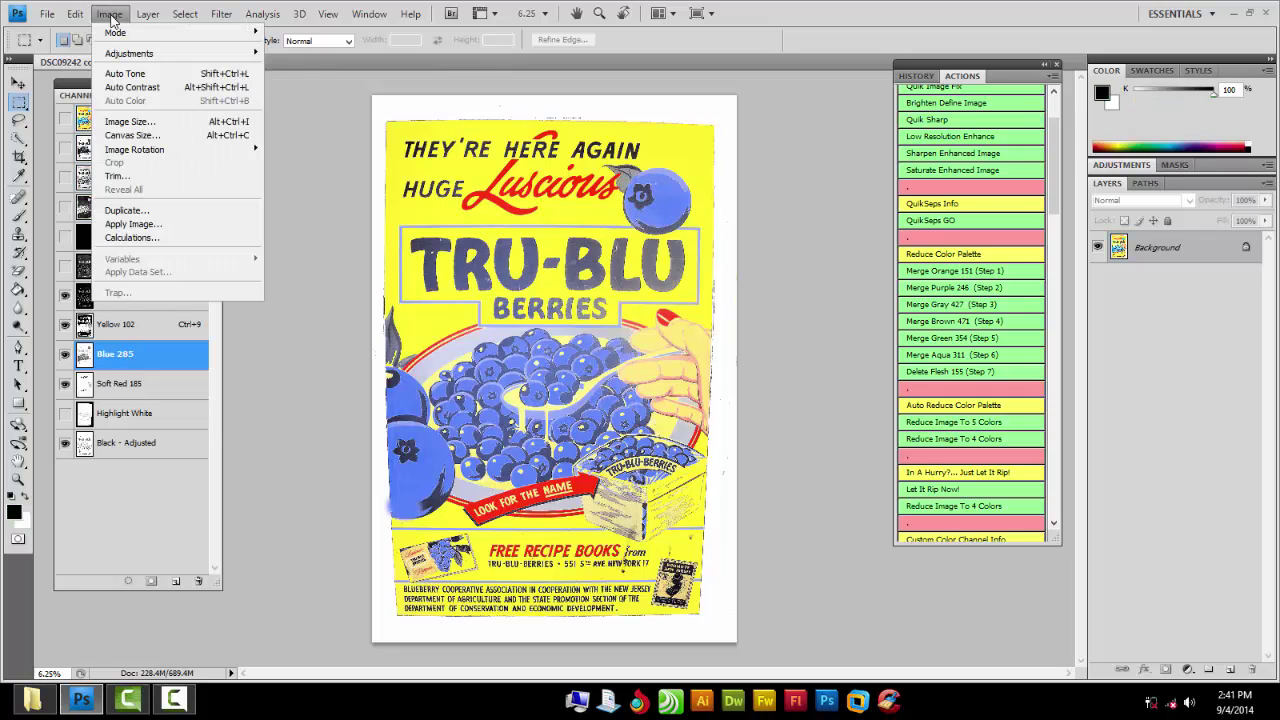
pyautogui.moveTo(243, 57)
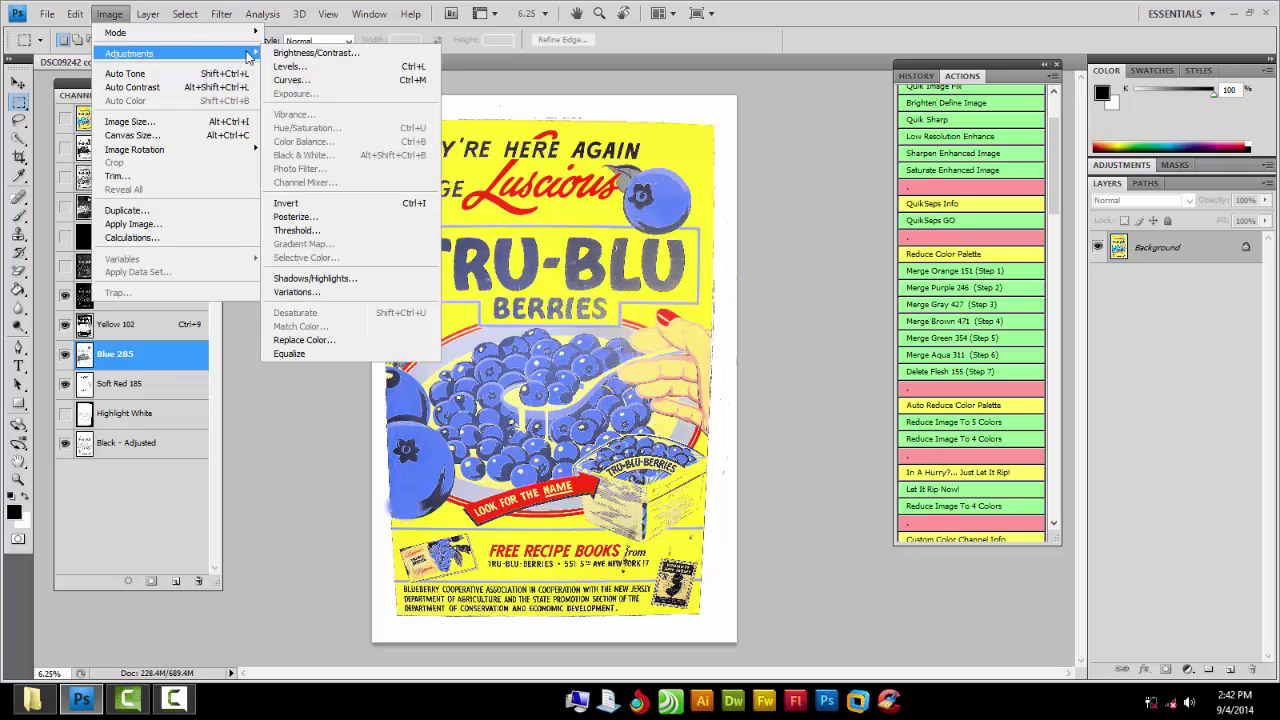
pyautogui.click(291, 80)
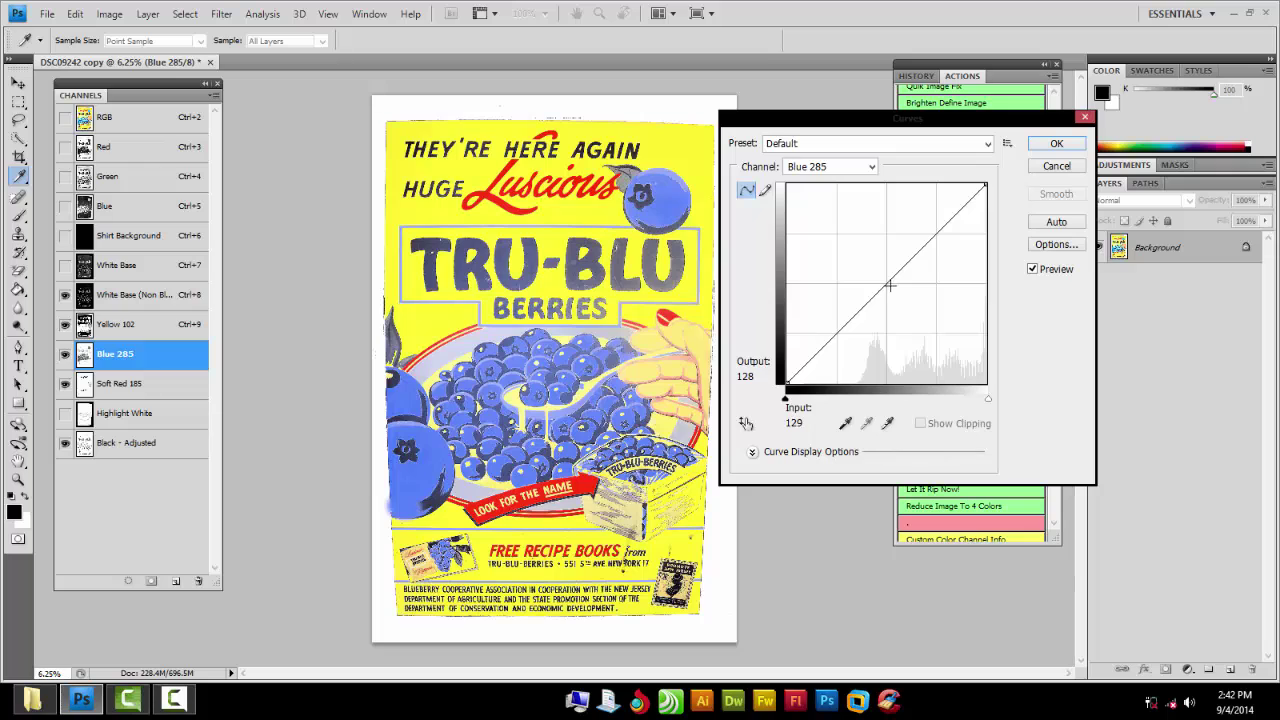
pyautogui.moveTo(889, 286); pyautogui.dragTo(901, 293)
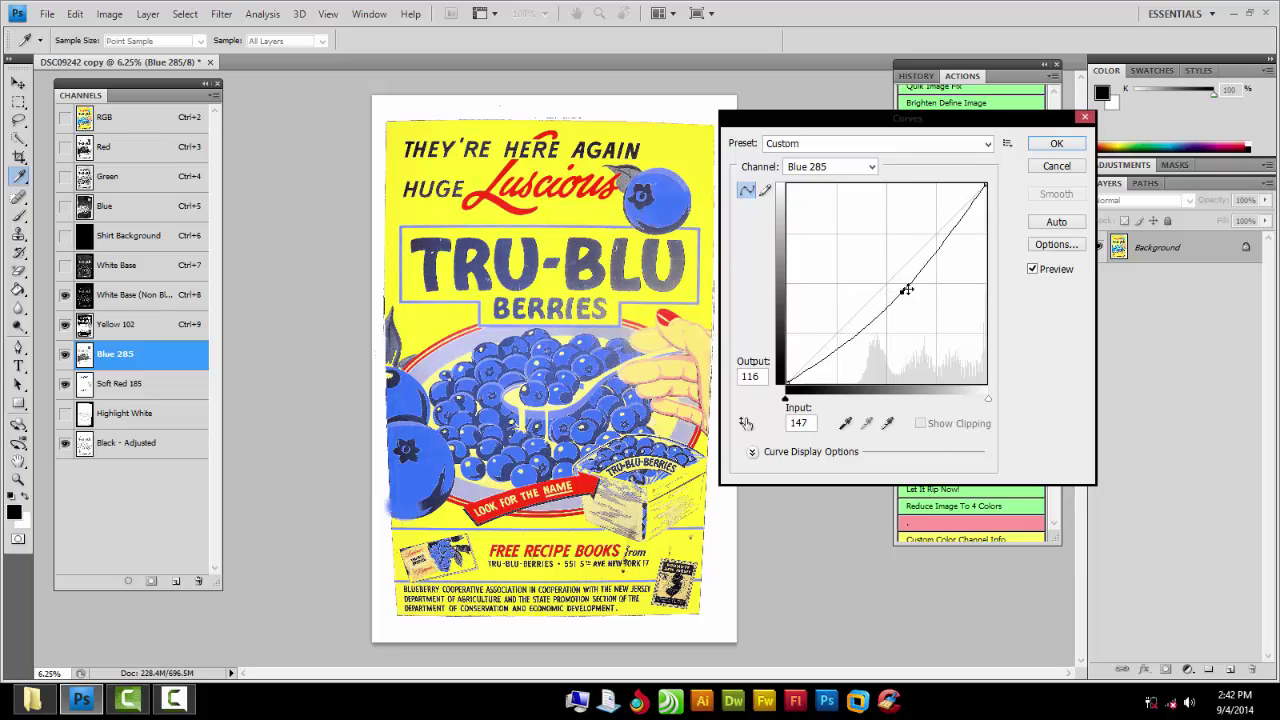
pyautogui.click(1036, 148)
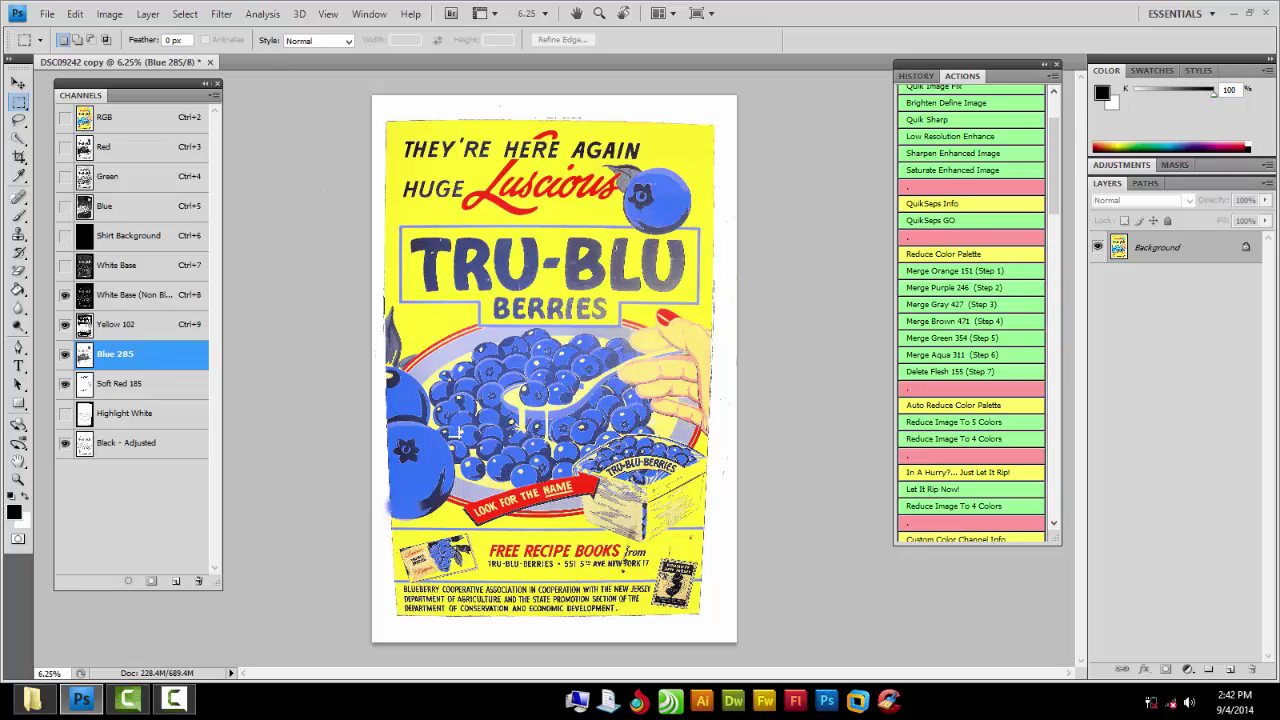
# Make Yellow 102 the active channel
pyautogui.click(117, 328)
pyautogui.click(108, 14)
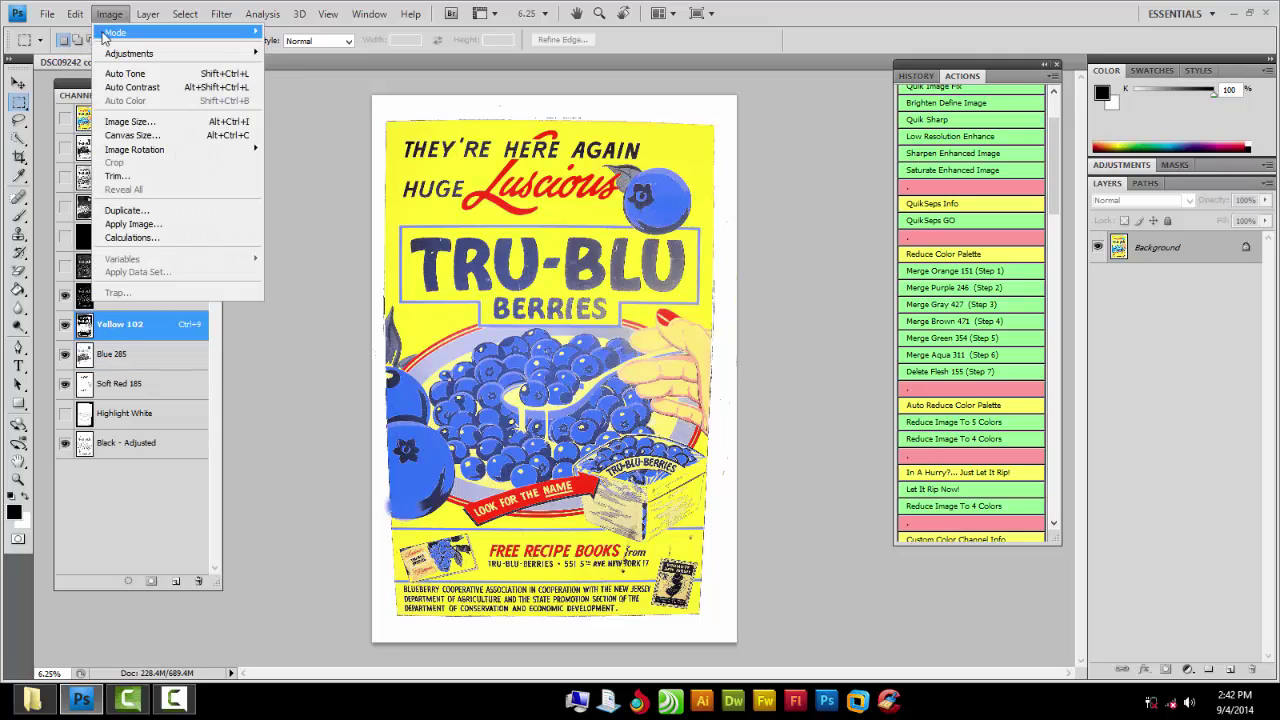
pyautogui.moveTo(188, 55)
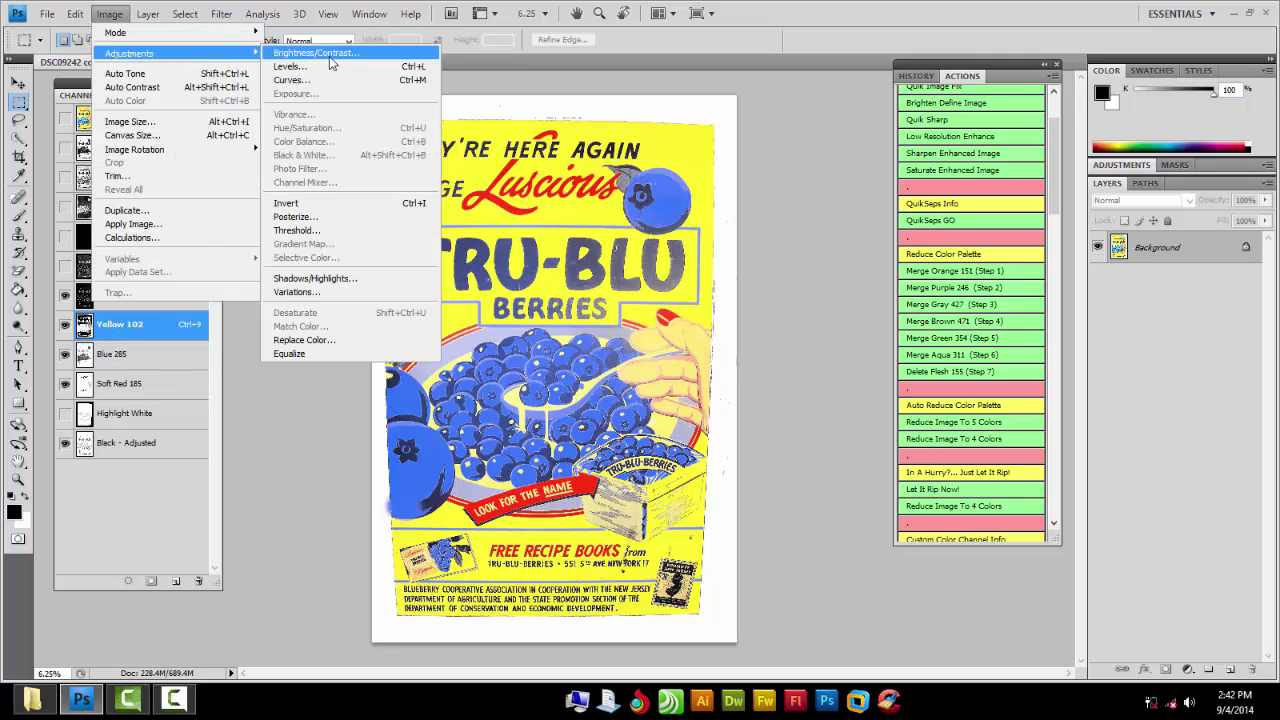
pyautogui.click(156, 76)
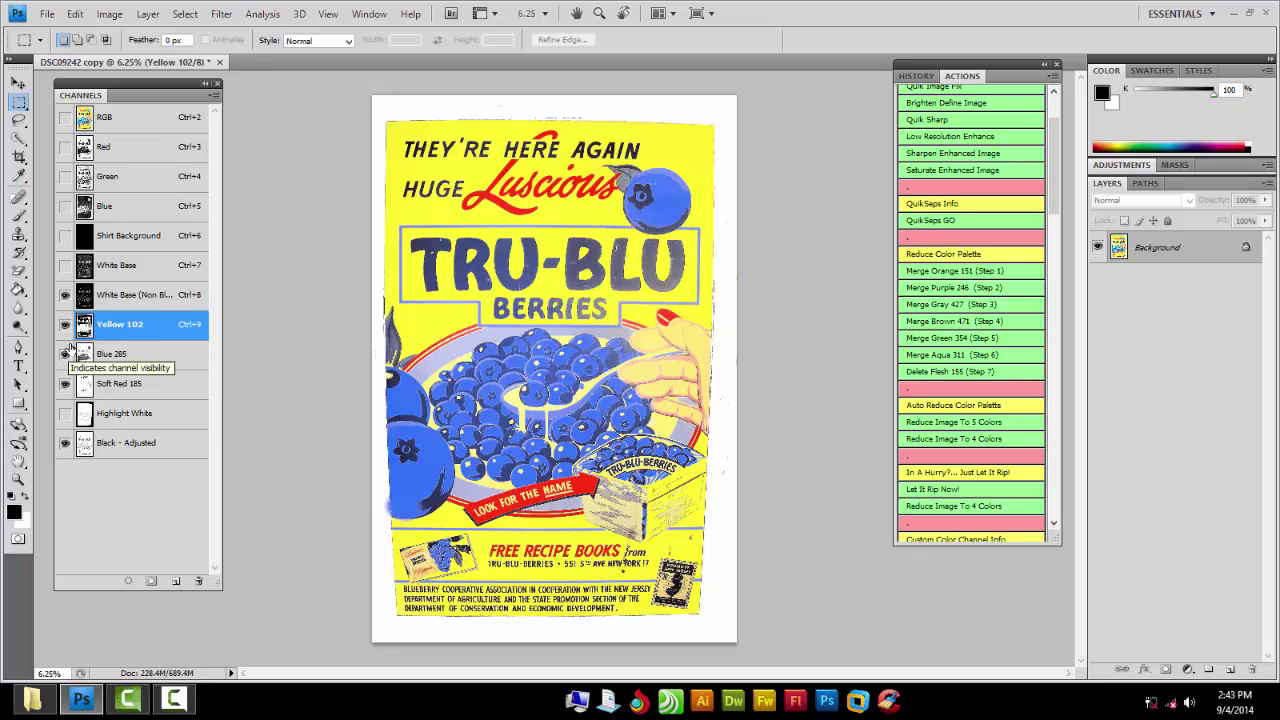
# Open the print settings and check the page setup and available printers, keeping Adobe PDF as the printer
pyautogui.click(46, 14)
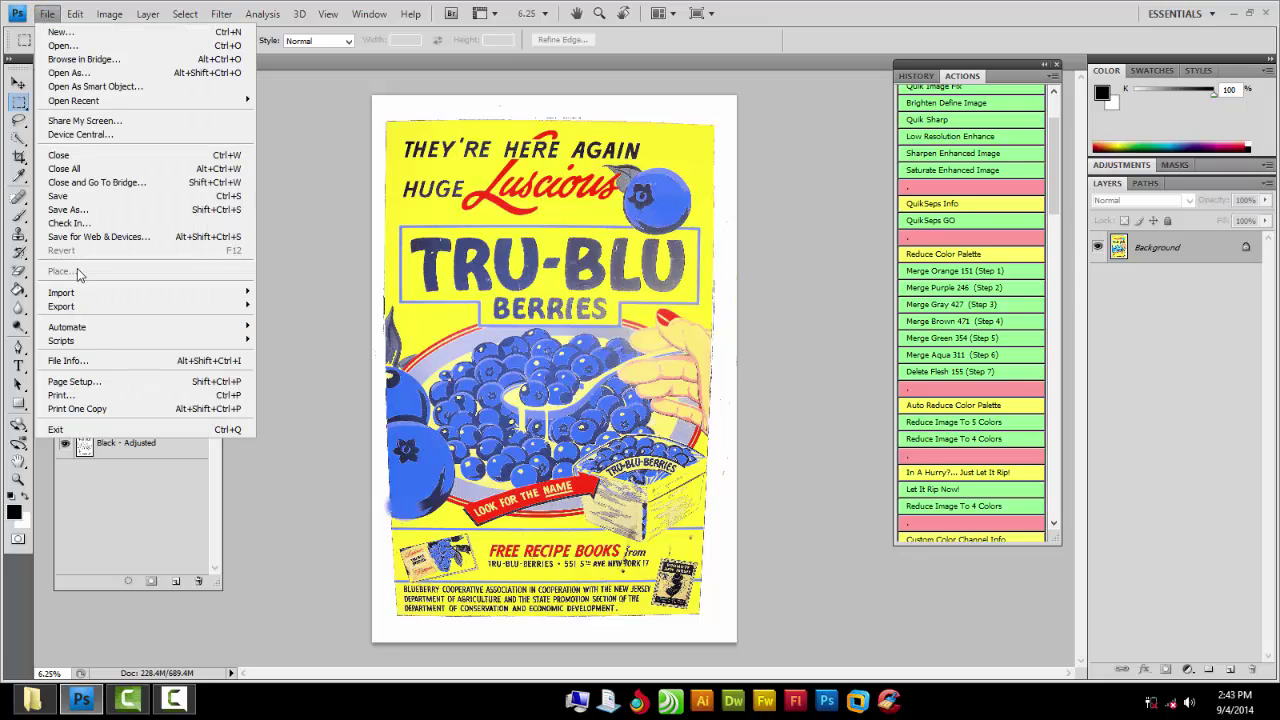
pyautogui.click(104, 395)
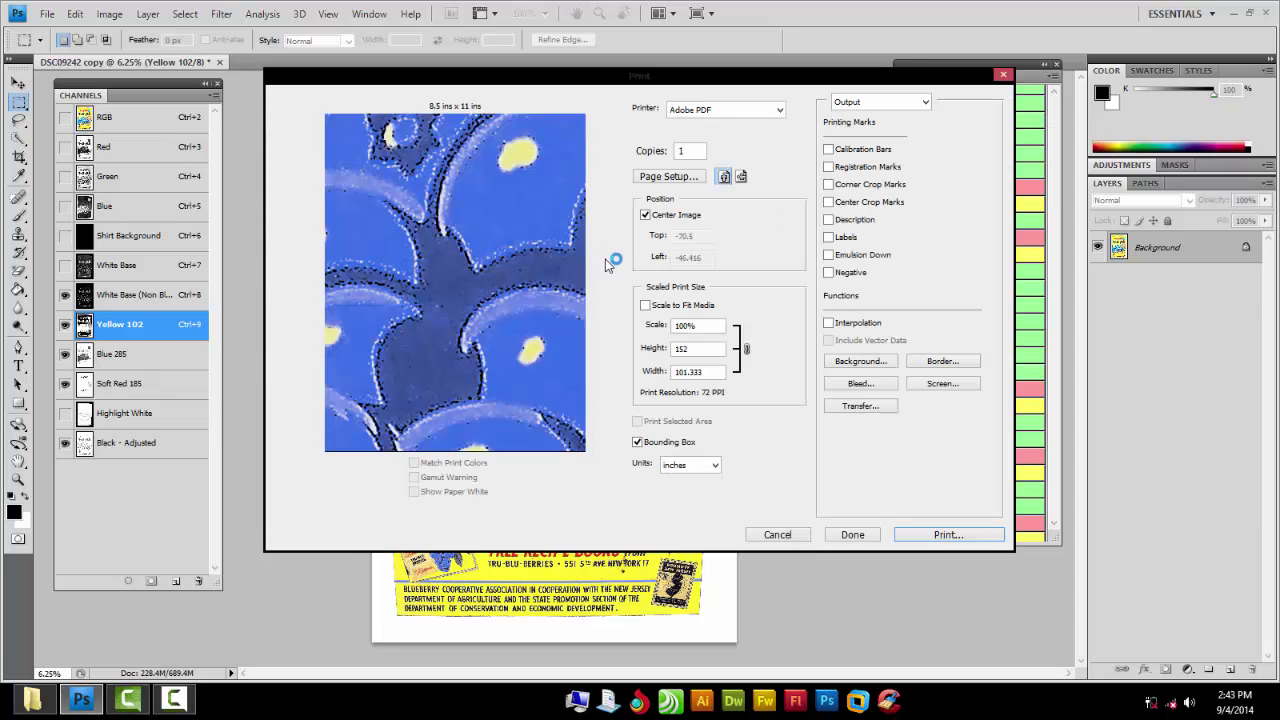
pyautogui.click(644, 181)
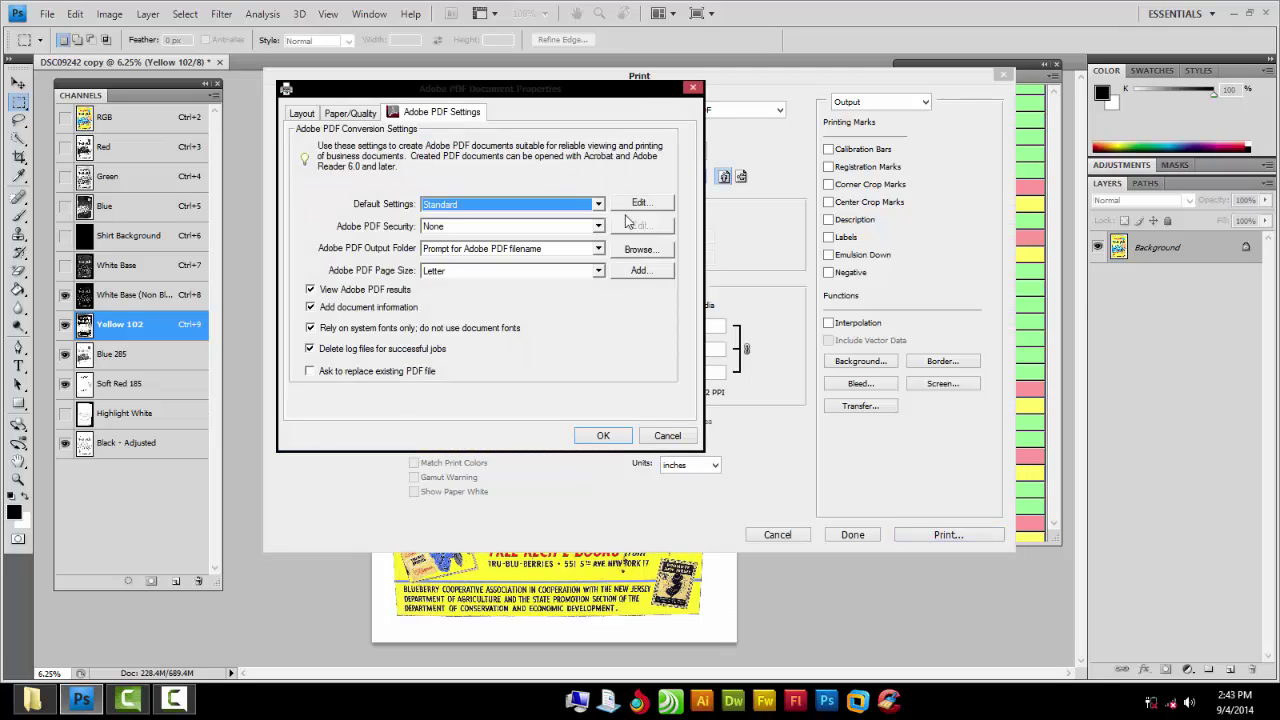
pyautogui.click(692, 88)
pyautogui.click(710, 111)
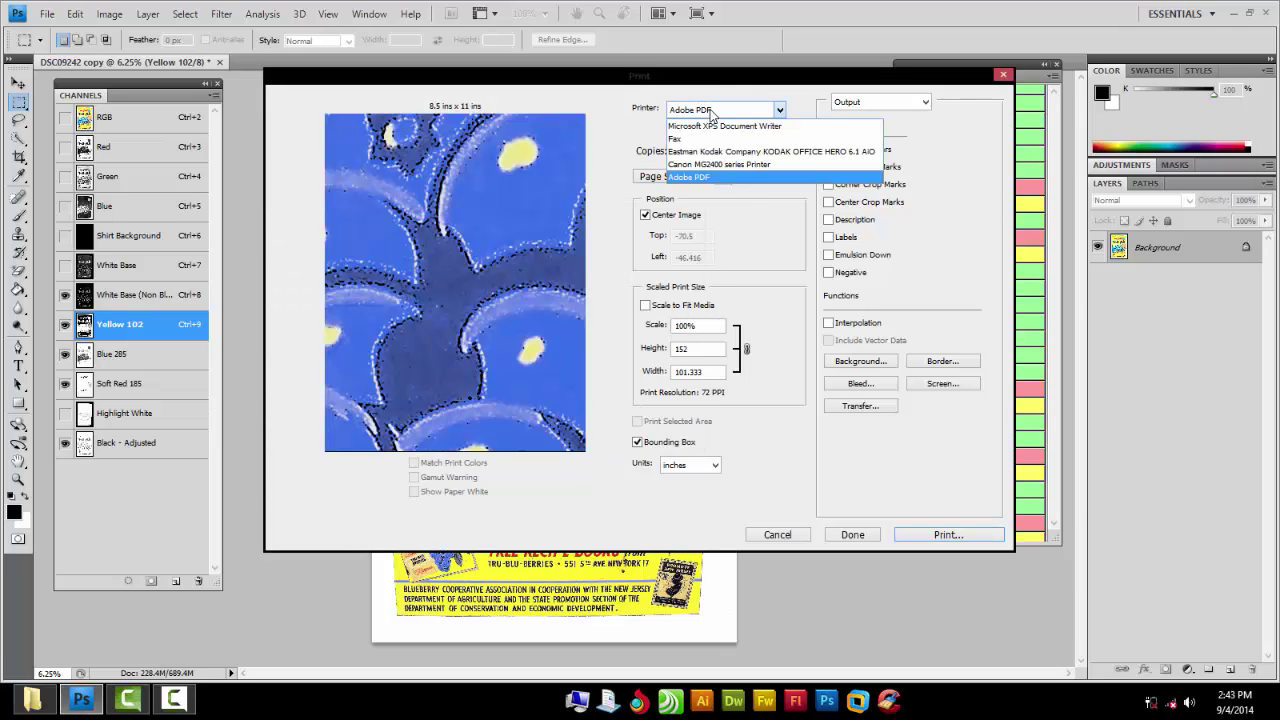
pyautogui.click(707, 113)
# Set the Adobe PDF page size to 13x19 in the page setup and close the print settings without printing
pyautogui.click(680, 185)
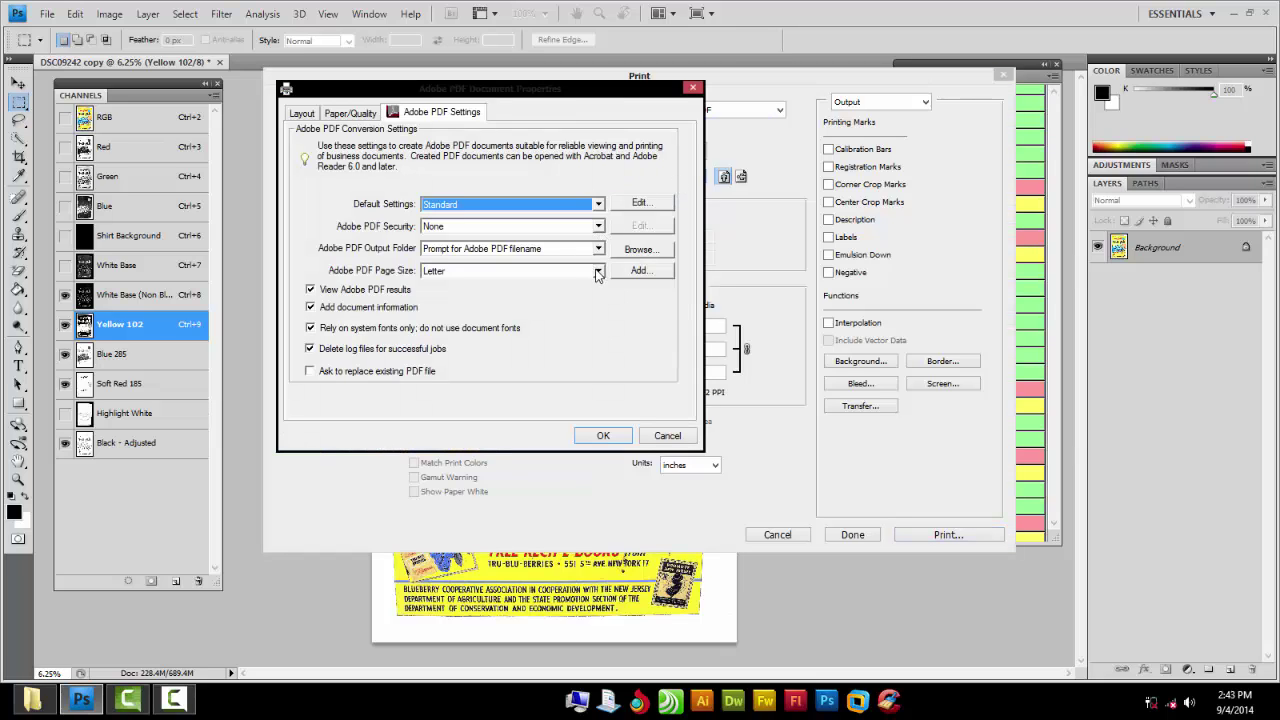
pyautogui.moveTo(617, 100); pyautogui.dragTo(697, 219)
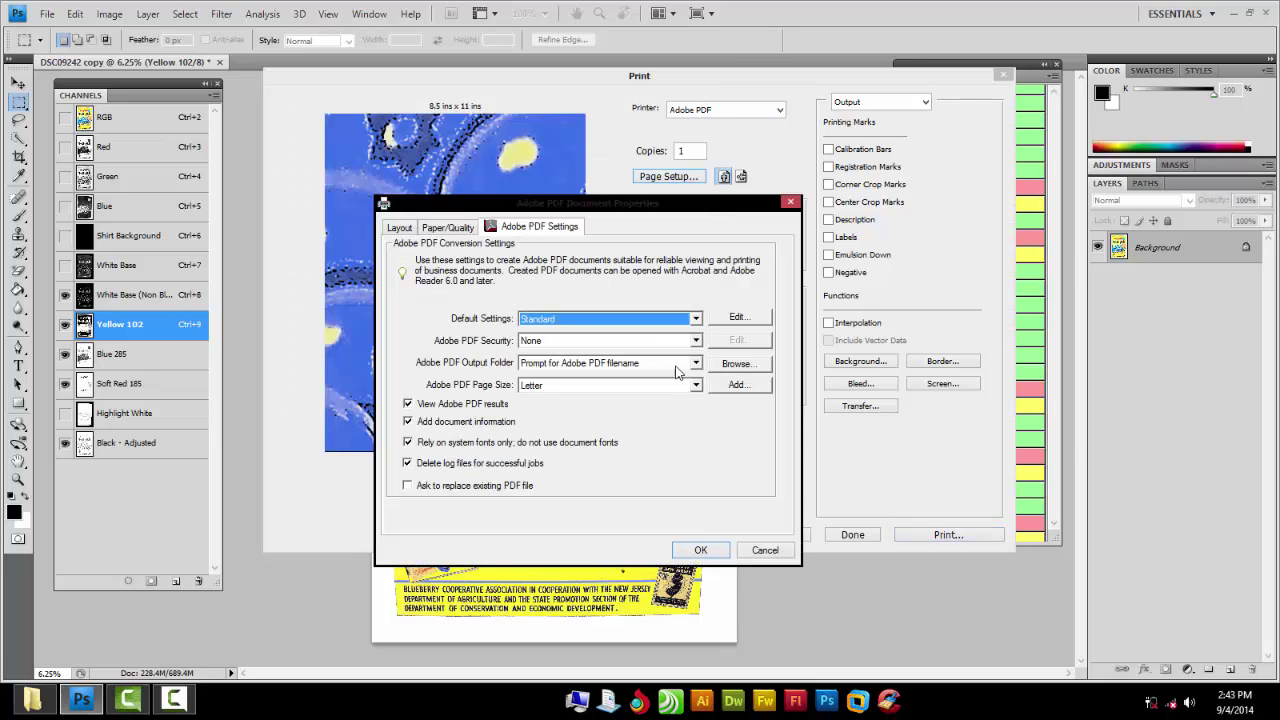
pyautogui.click(697, 390)
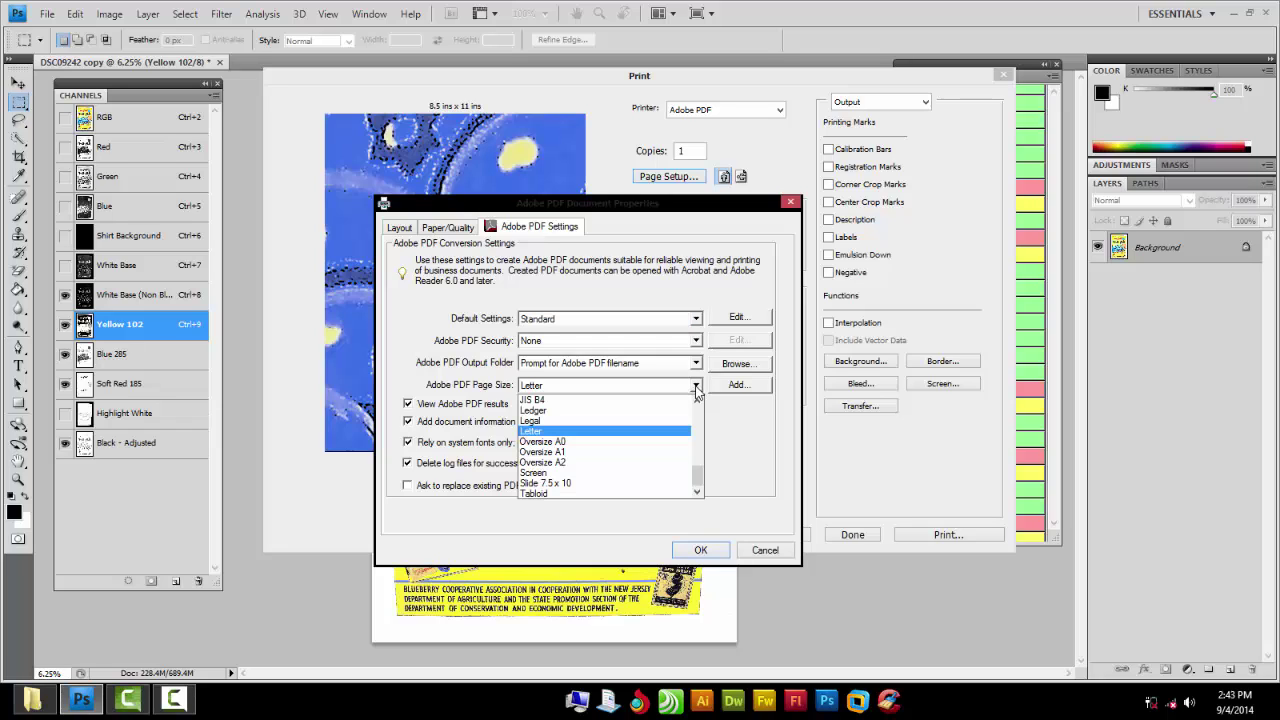
pyautogui.scroll(-4, 703, 450)
pyautogui.scroll(4, 703, 428)
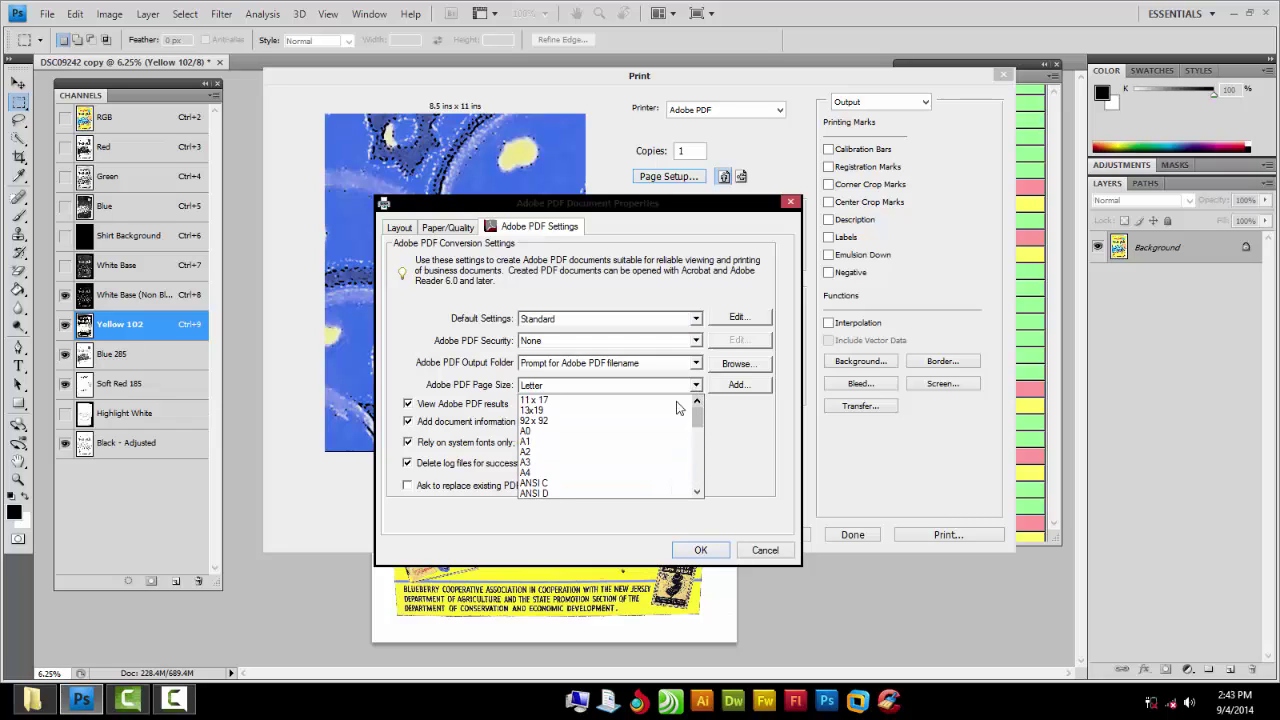
pyautogui.click(610, 412)
pyautogui.click(704, 550)
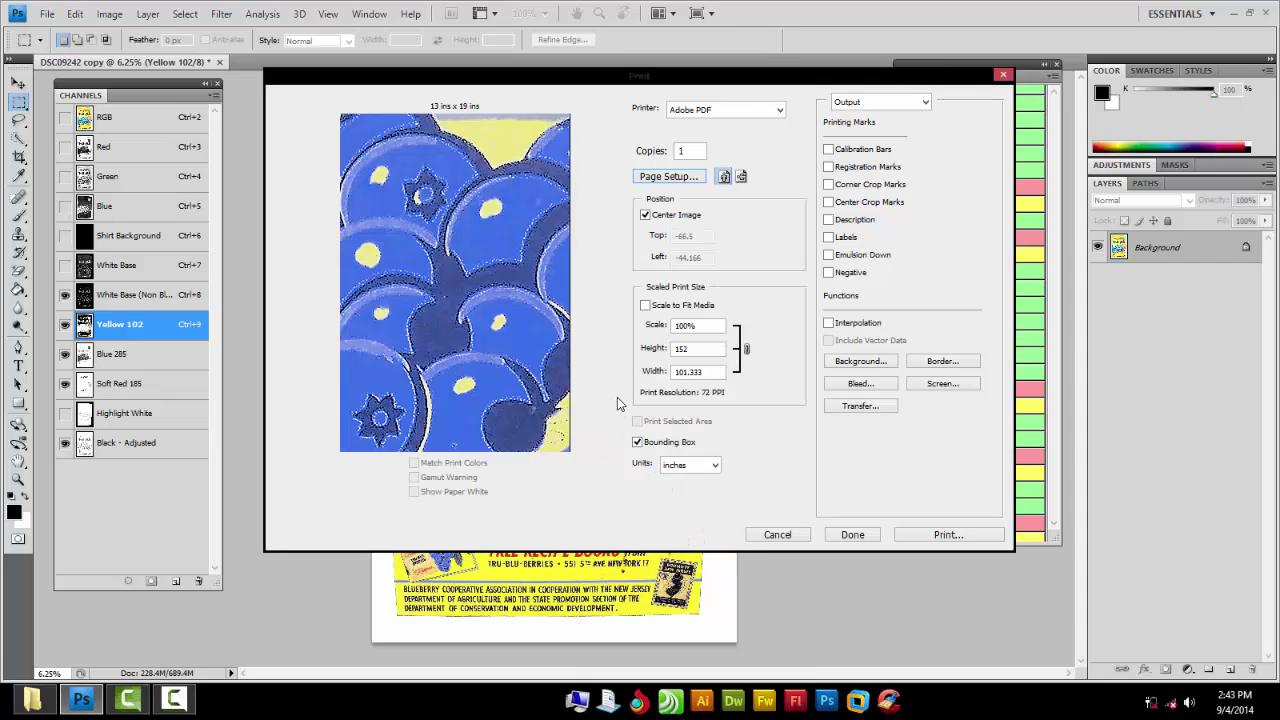
pyautogui.click(776, 530)
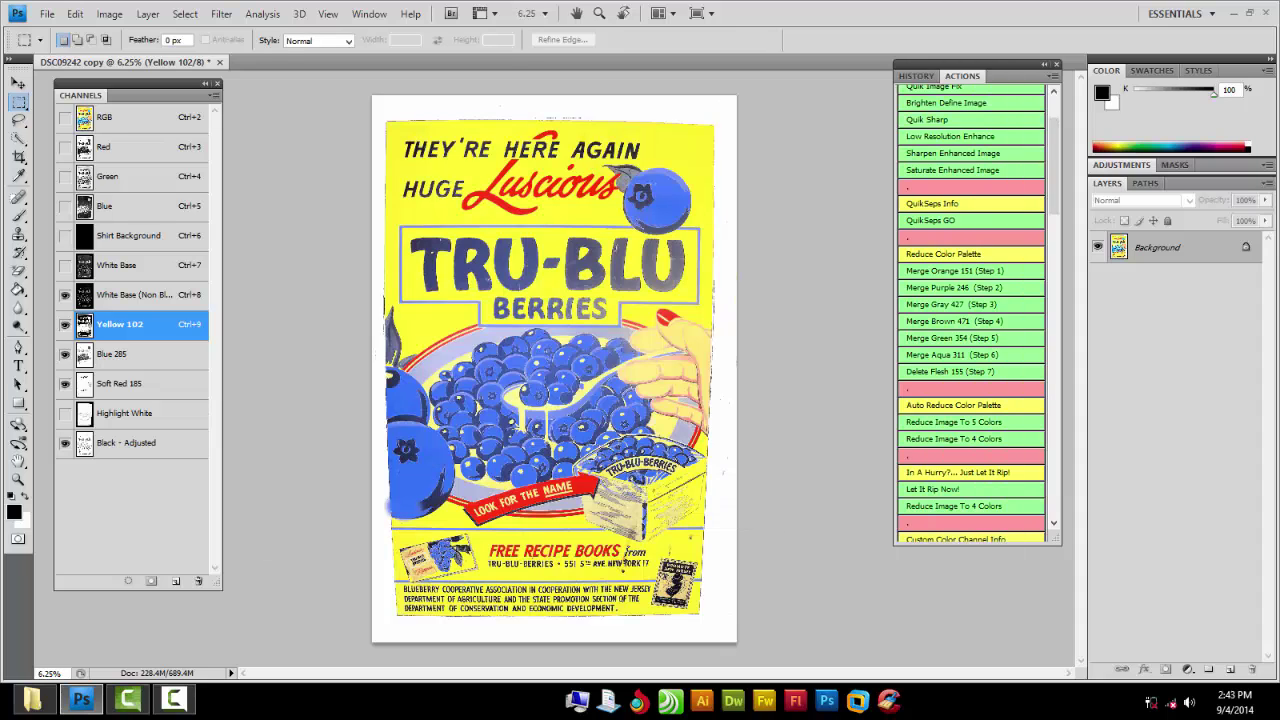
# Resize the poster image to 11 inches wide at a resolution of 300 pixels/inch, with proportions constrained
pyautogui.click(112, 14)
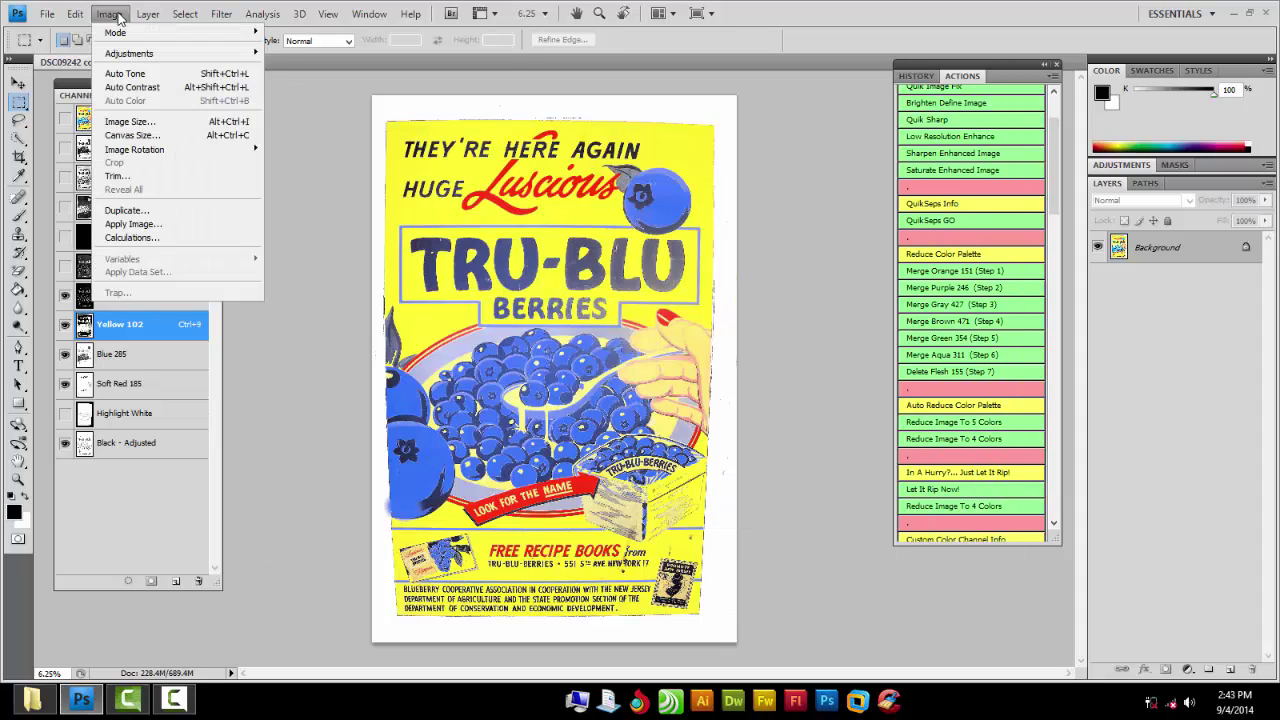
pyautogui.click(127, 122)
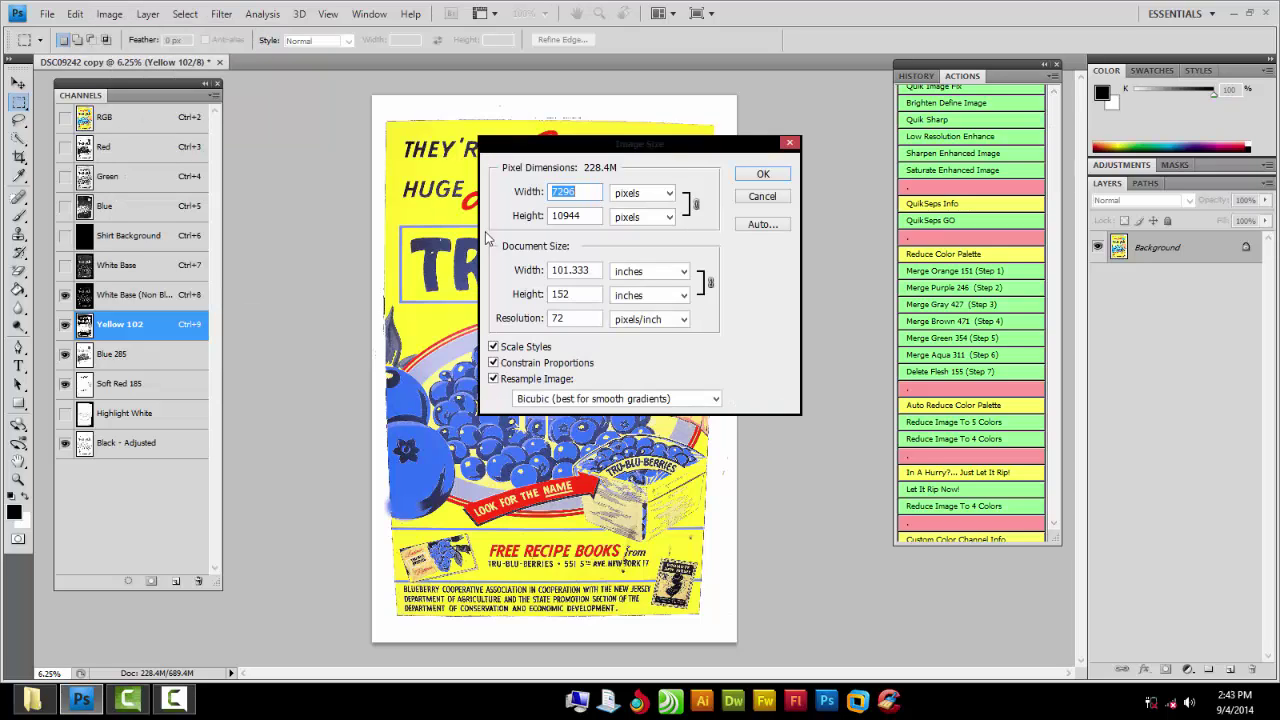
pyautogui.moveTo(597, 270); pyautogui.dragTo(516, 287)
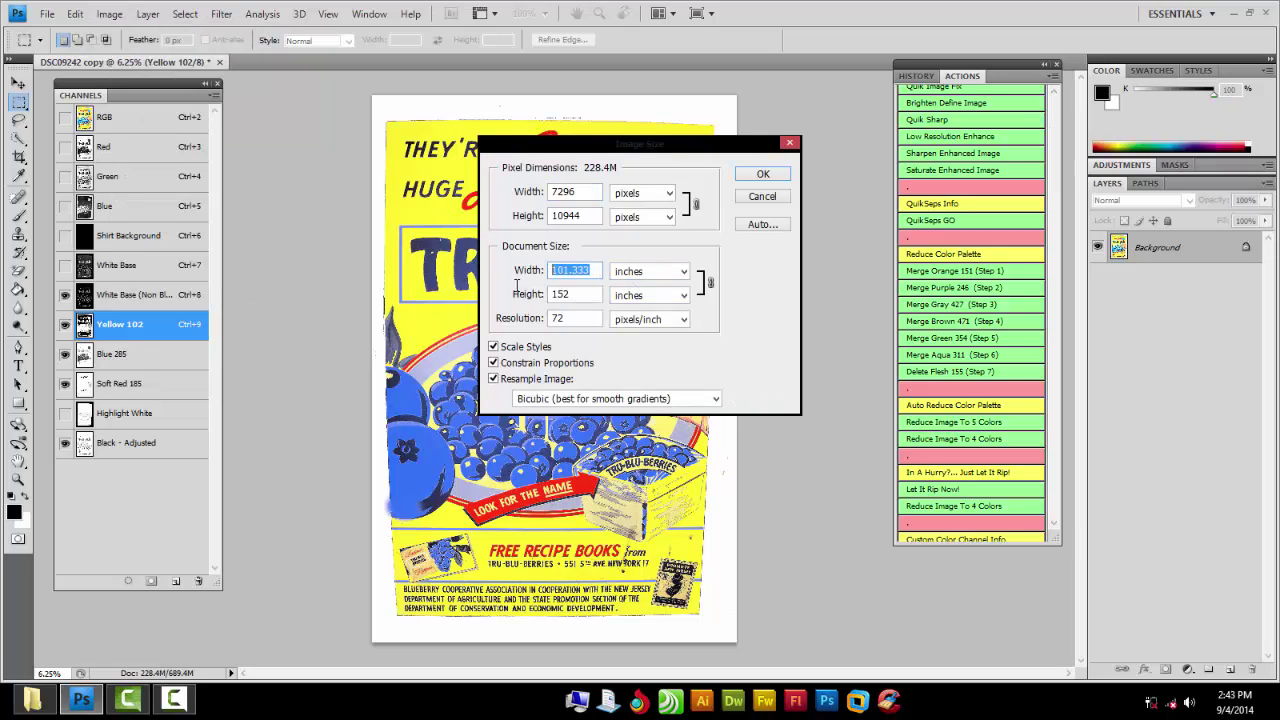
pyautogui.write('11')
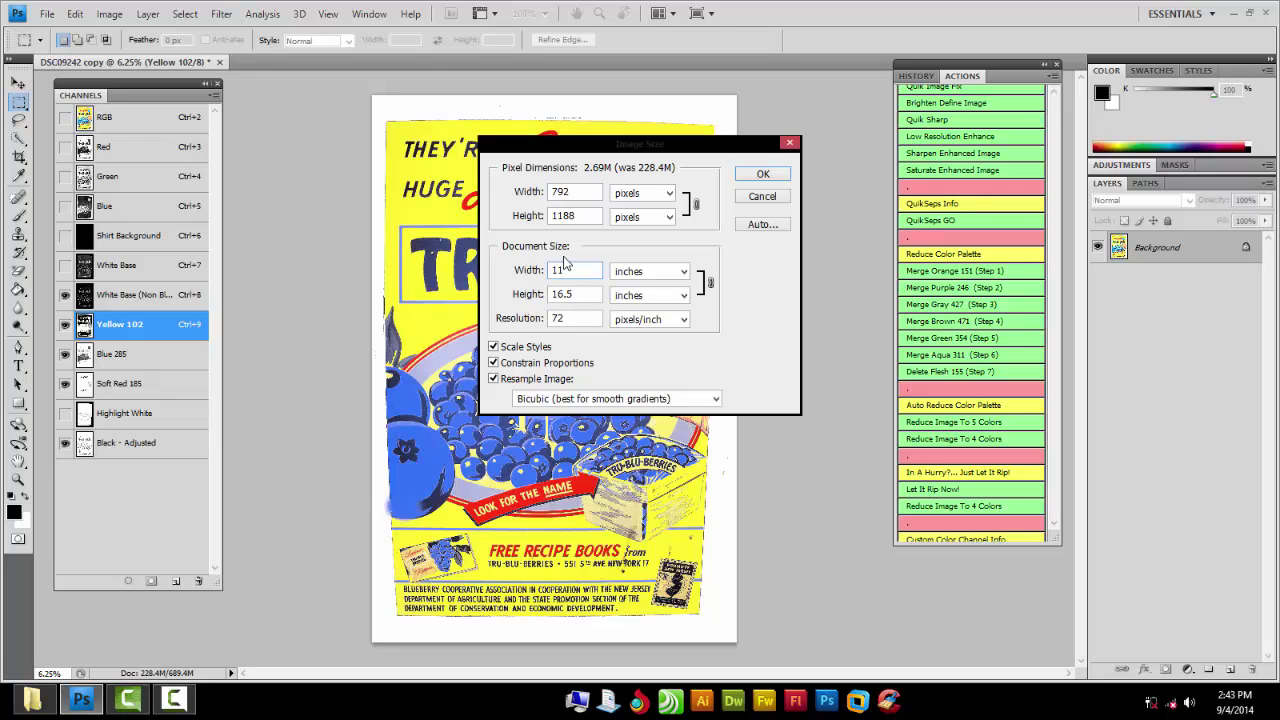
pyautogui.doubleClick(557, 318)
pyautogui.write('300')
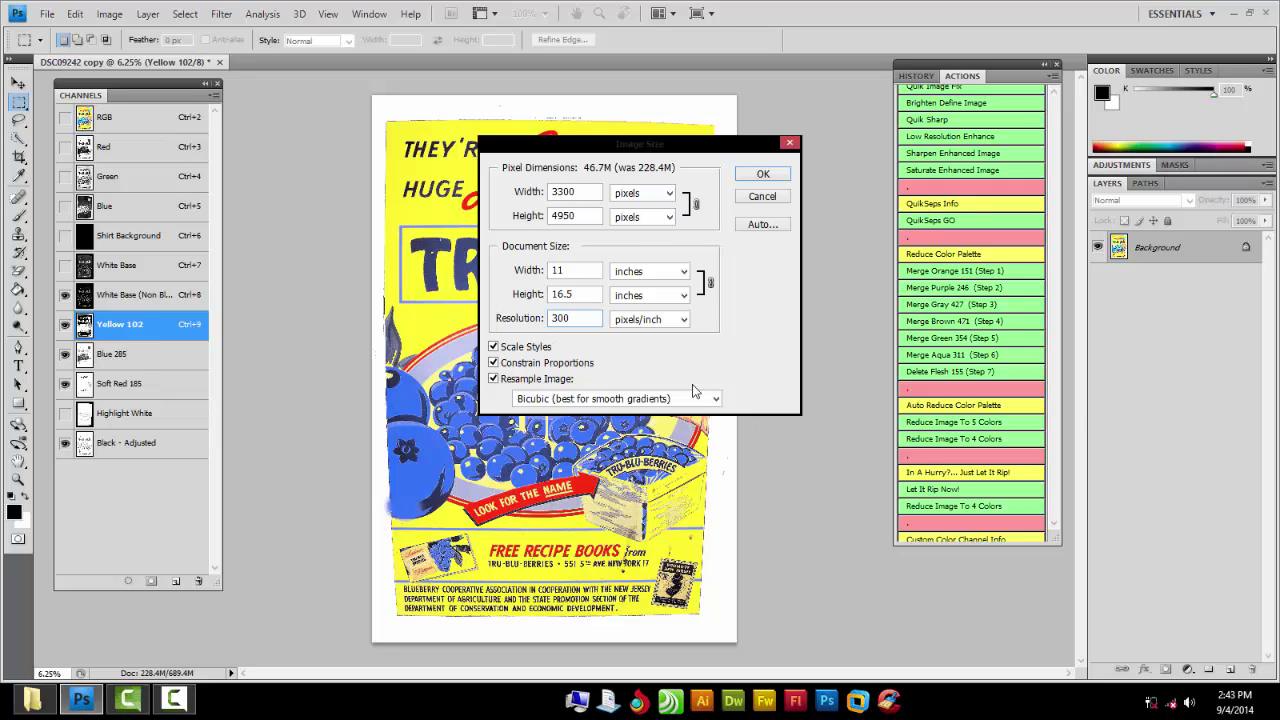
pyautogui.click(757, 174)
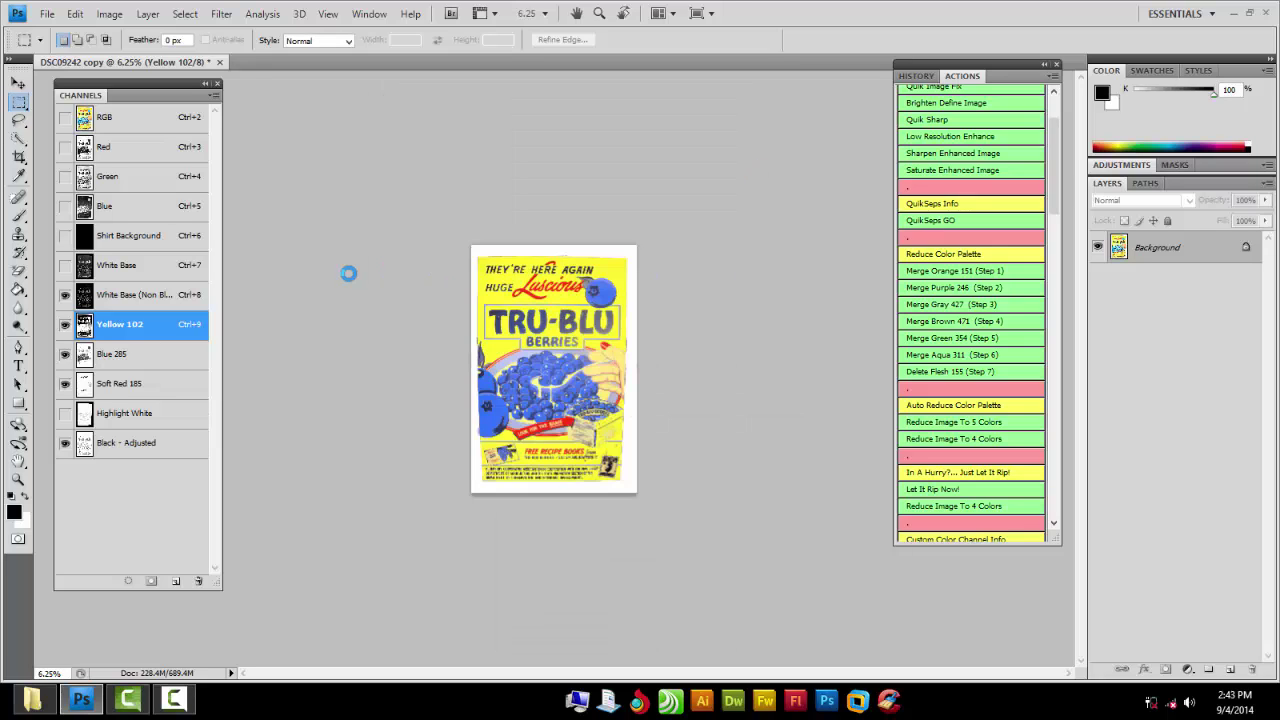
pyautogui.hotkey('ctrl', '+')
pyautogui.hotkey('ctrl', '+')
pyautogui.hotkey('ctrl', '+')
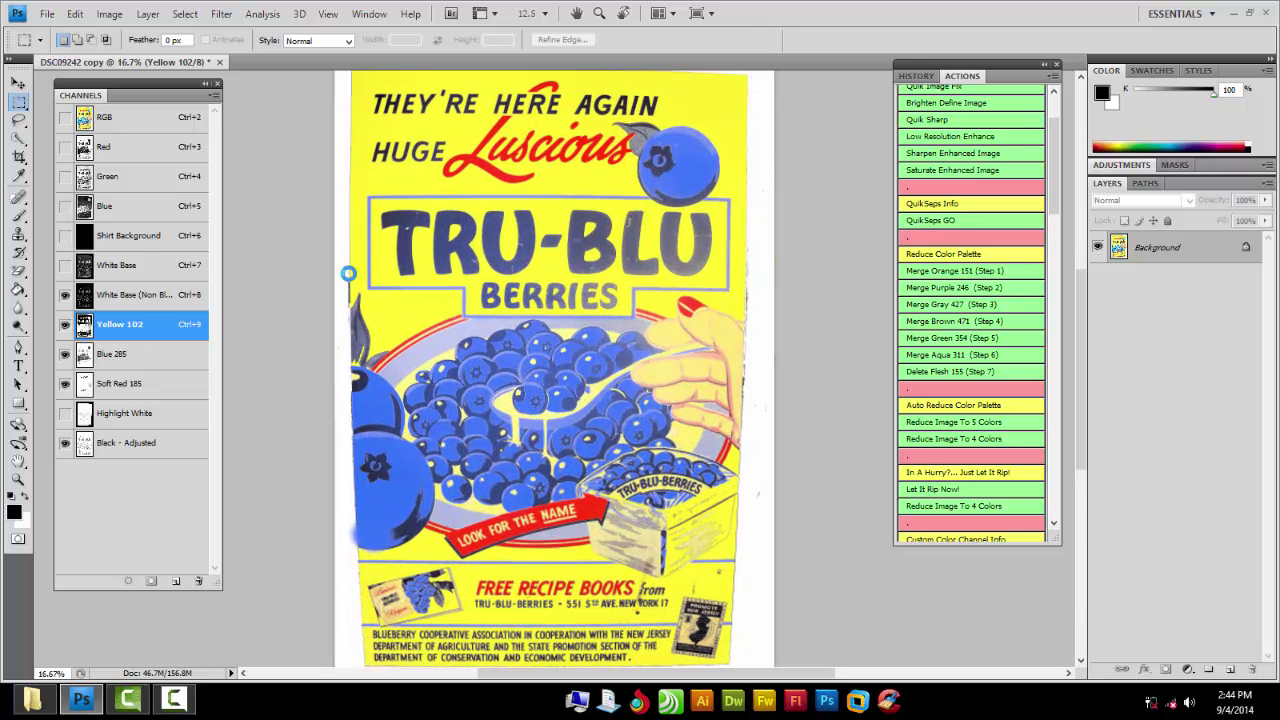
# Reopen the print settings, turn off Center Image and move the poster up to about 0.6 inches from the page top
pyautogui.click(46, 14)
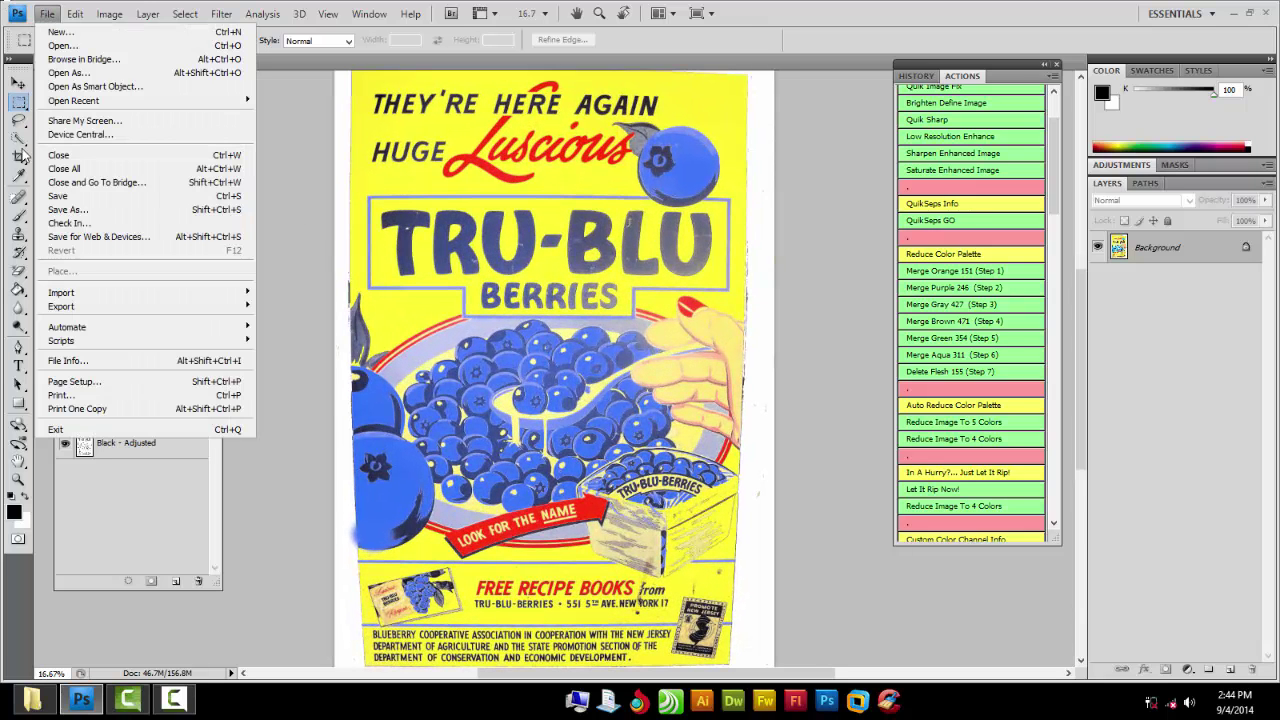
pyautogui.click(60, 395)
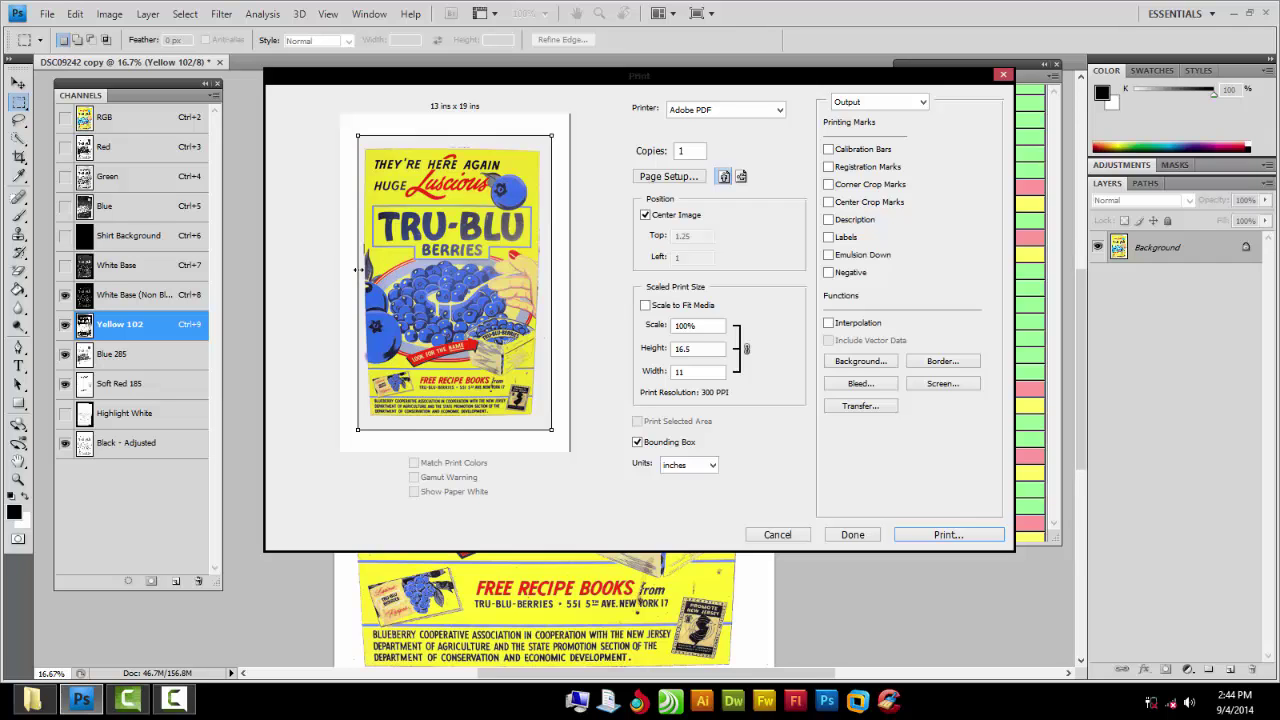
pyautogui.click(645, 214)
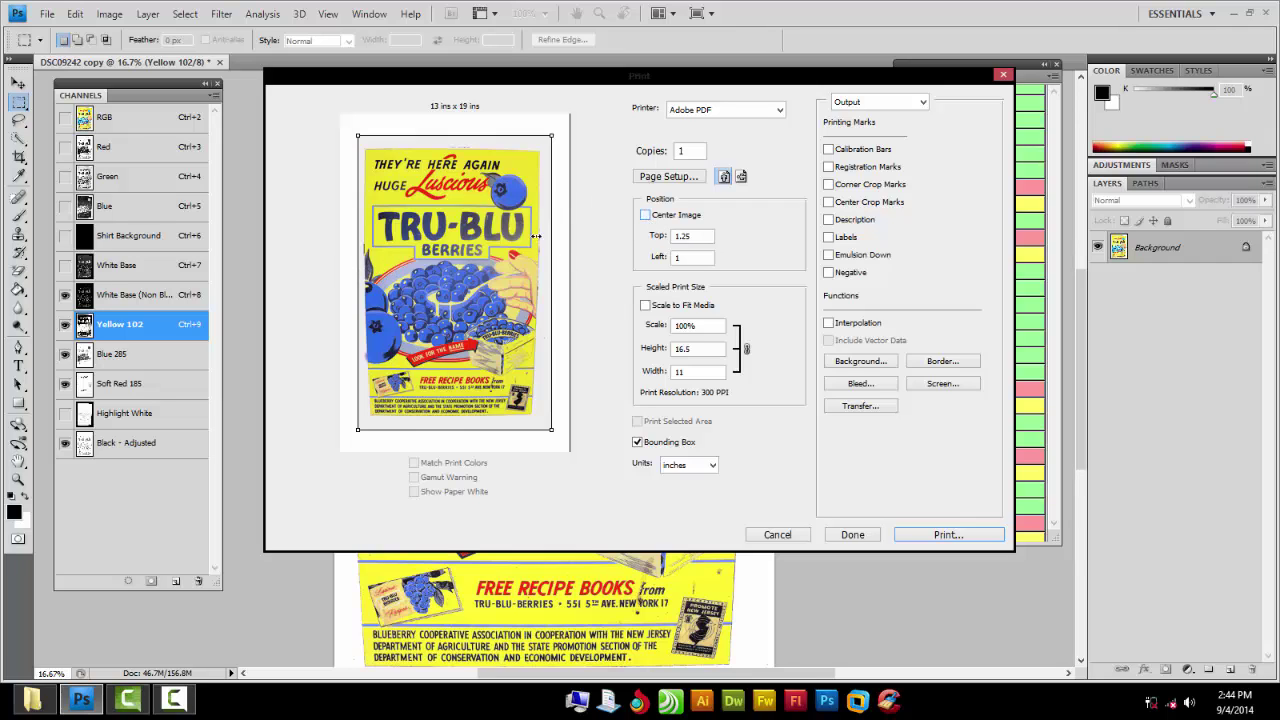
pyautogui.moveTo(536, 236); pyautogui.dragTo(535, 225)
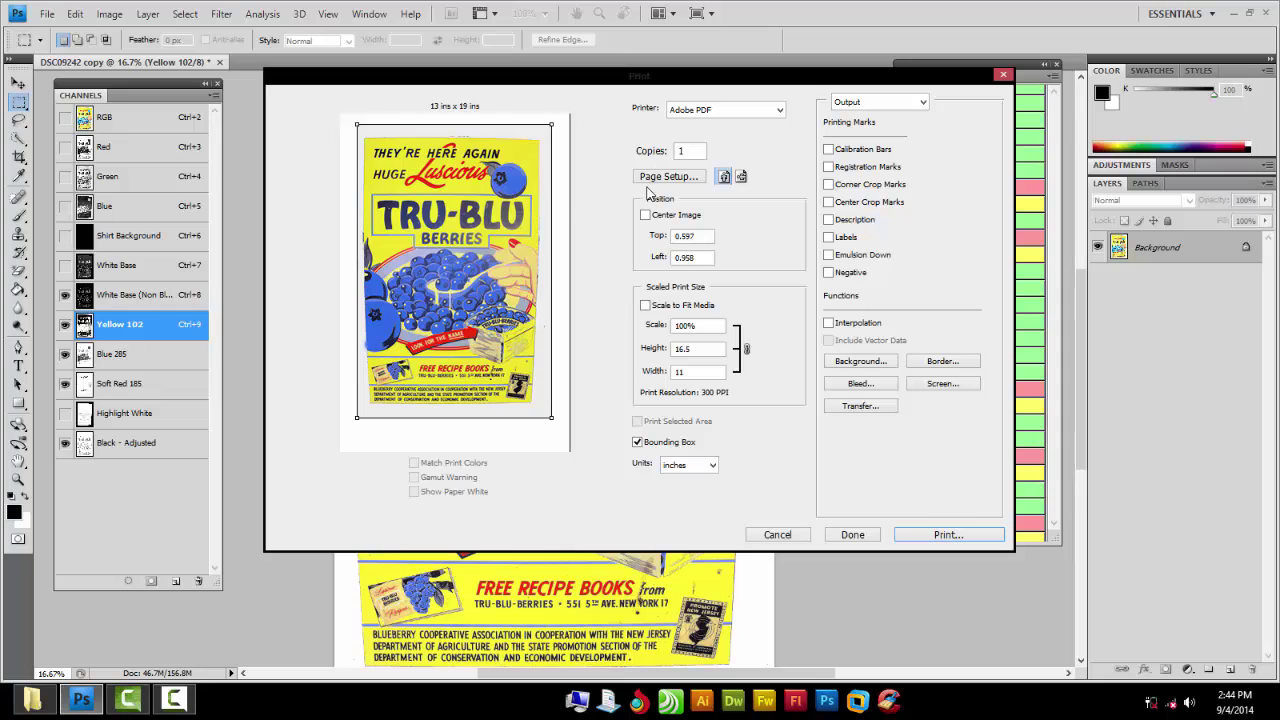
# Enable the Labels and Center Crop Marks printing marks and lower the poster to about 1.14 inches from the page top
pyautogui.doubleClick(675, 372)
pyautogui.click(829, 238)
pyautogui.moveTo(456, 171); pyautogui.dragTo(455, 180)
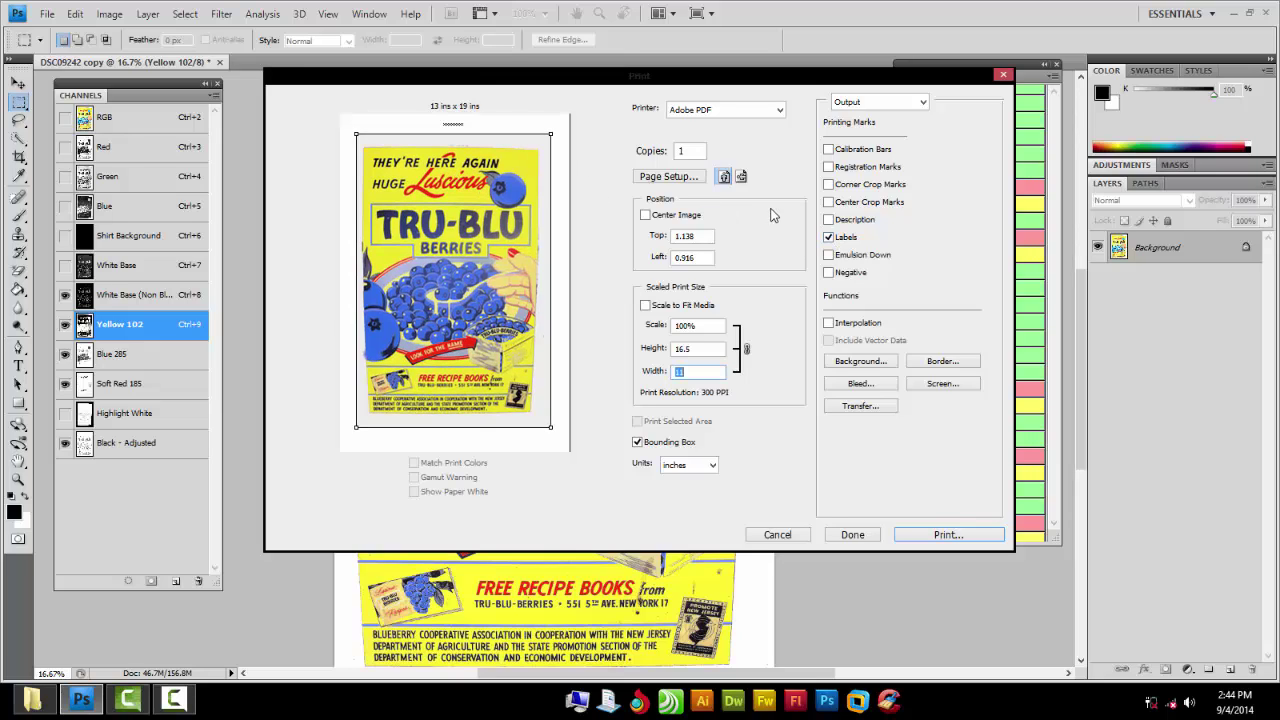
pyautogui.click(828, 202)
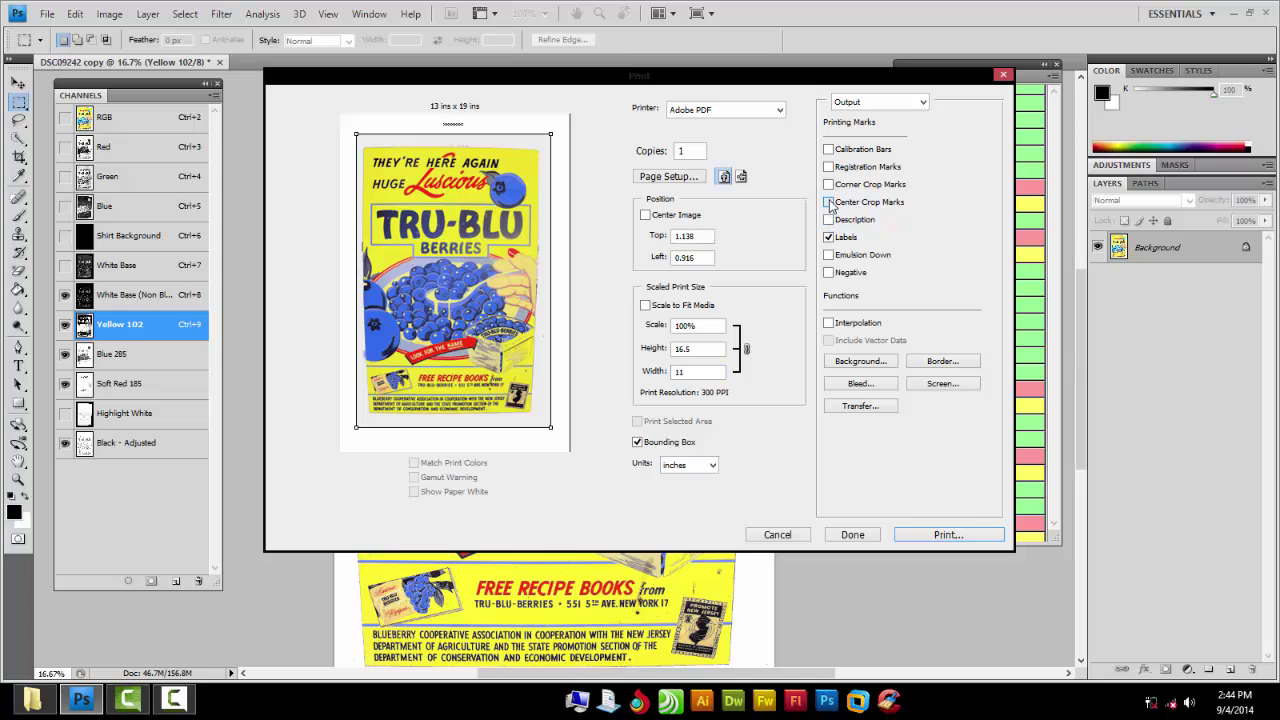
# Check the Color Handling choices under Color Management and save the print settings without printing
pyautogui.click(858, 106)
pyautogui.click(872, 132)
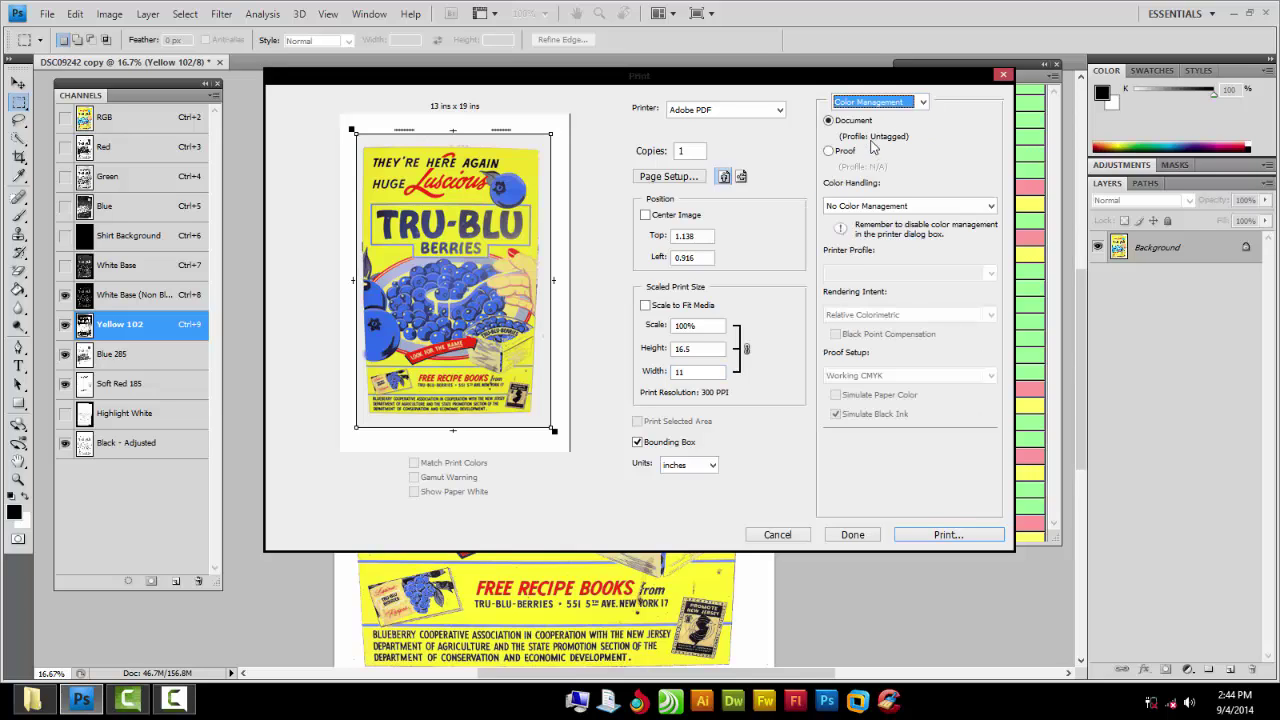
pyautogui.click(886, 207)
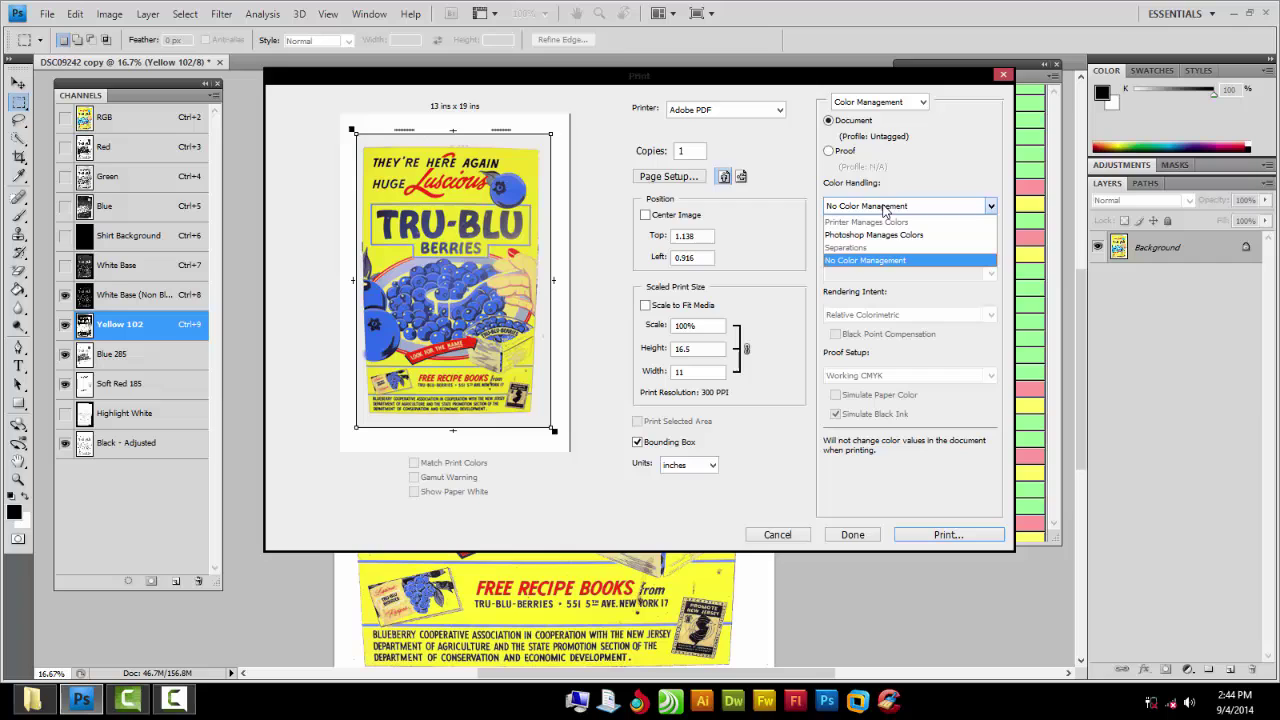
pyautogui.click(858, 255)
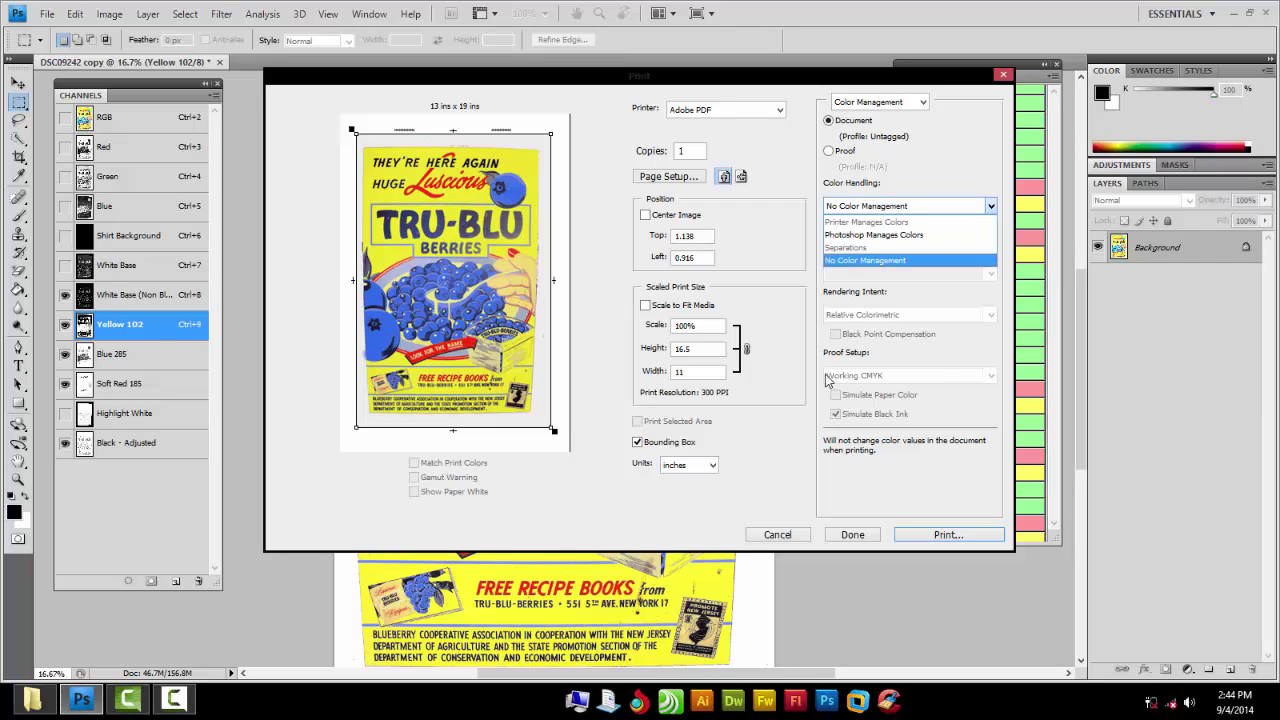
pyautogui.click(852, 534)
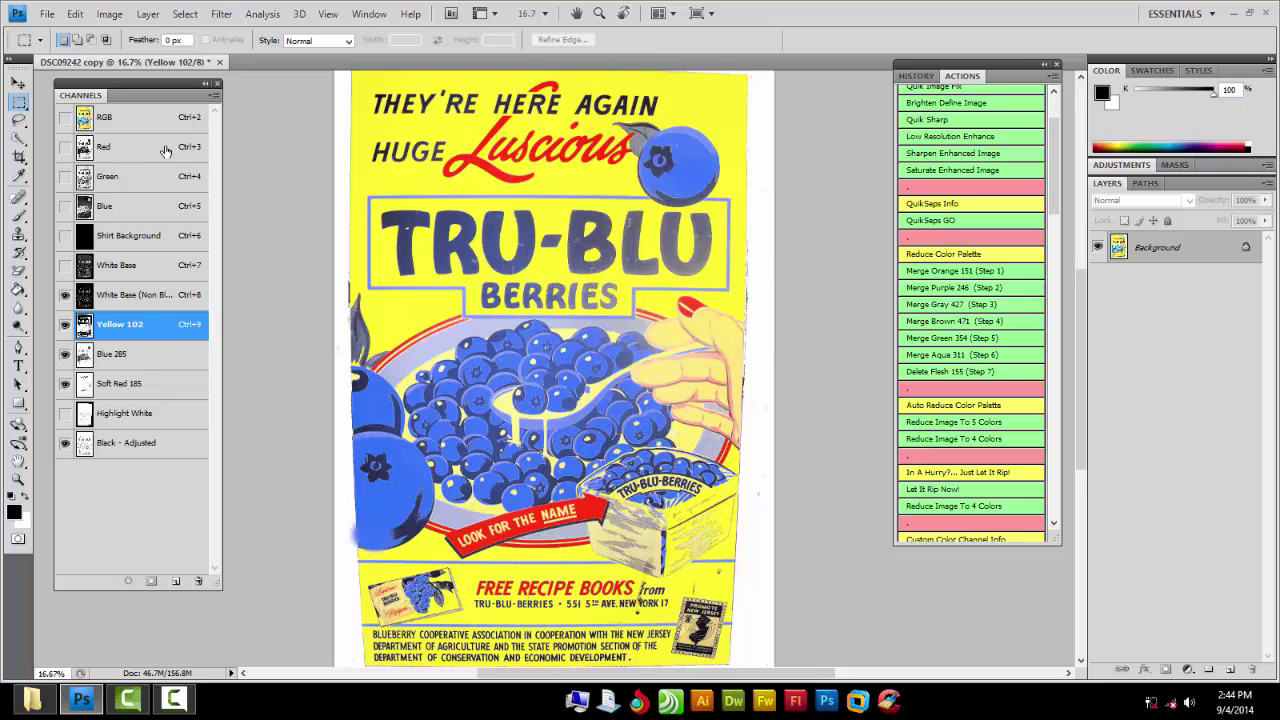
# Delete the Red, Green and Blue channels together so only the spot channels remain
pyautogui.click(117, 210)
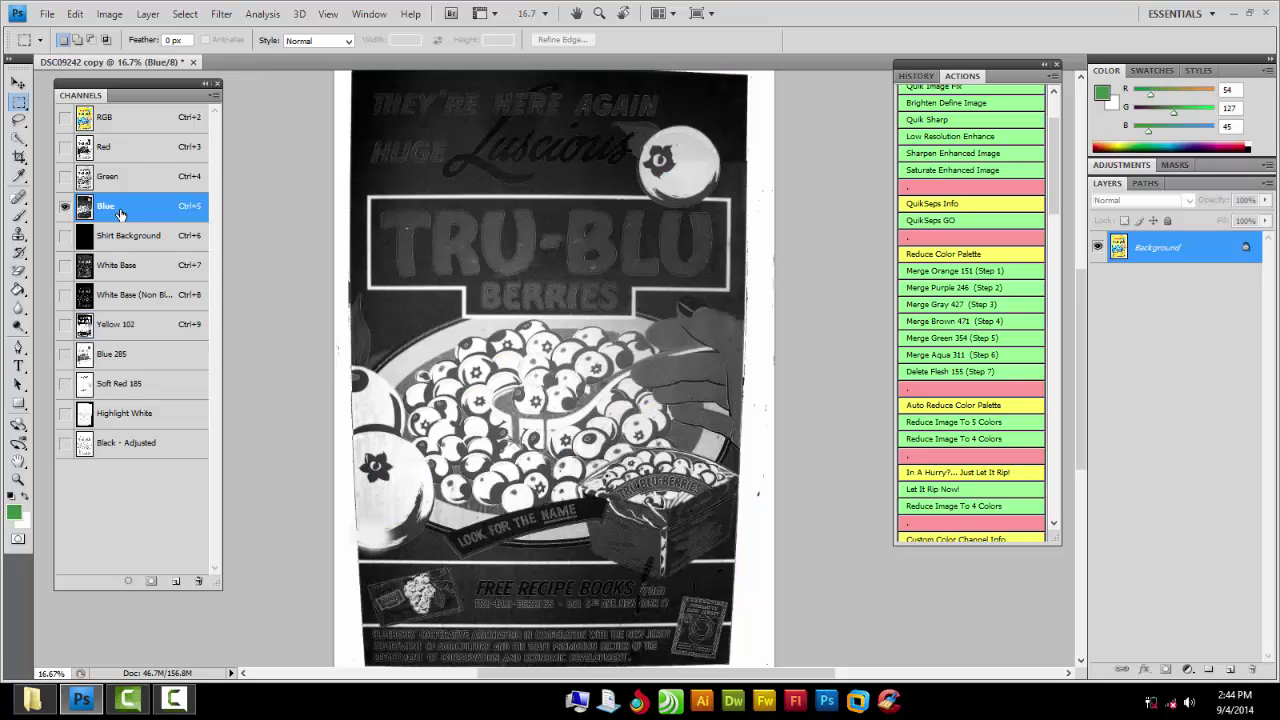
pyautogui.keyDown('shift'); pyautogui.click(126, 178); pyautogui.keyUp('shift')
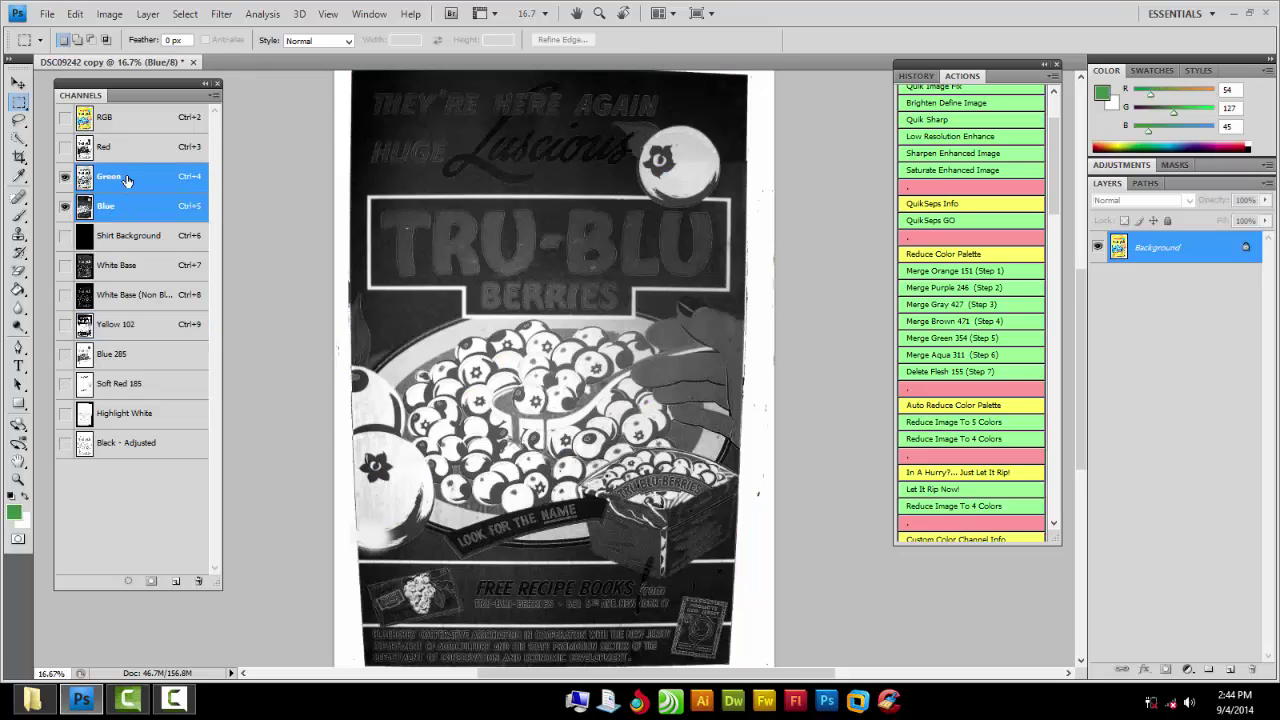
pyautogui.keyDown('shift'); pyautogui.click(127, 152); pyautogui.keyUp('shift')
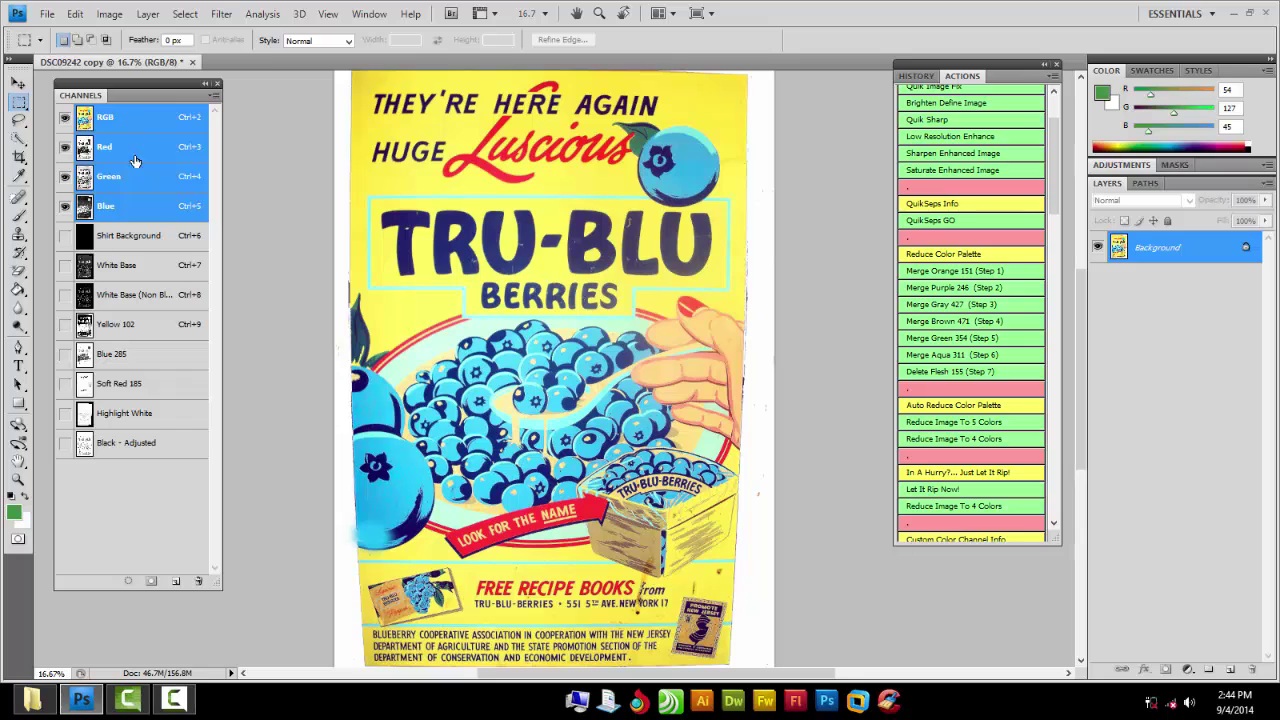
pyautogui.moveTo(137, 181); pyautogui.dragTo(199, 580)
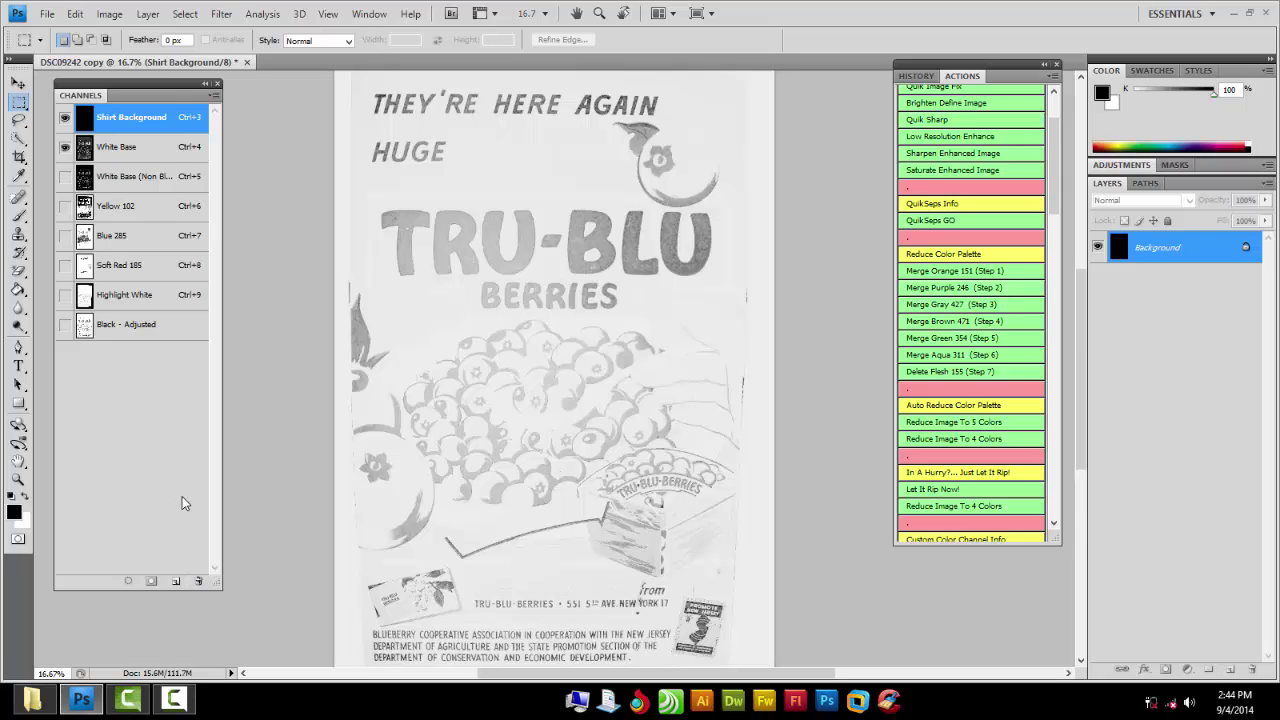
# Preview all color channels, Highlight White and Black - Adjusted over White Base (Non Blacks), with White Base and Shirt Background hidden
pyautogui.moveTo(65, 324); pyautogui.dragTo(63, 296)
pyautogui.click(65, 265)
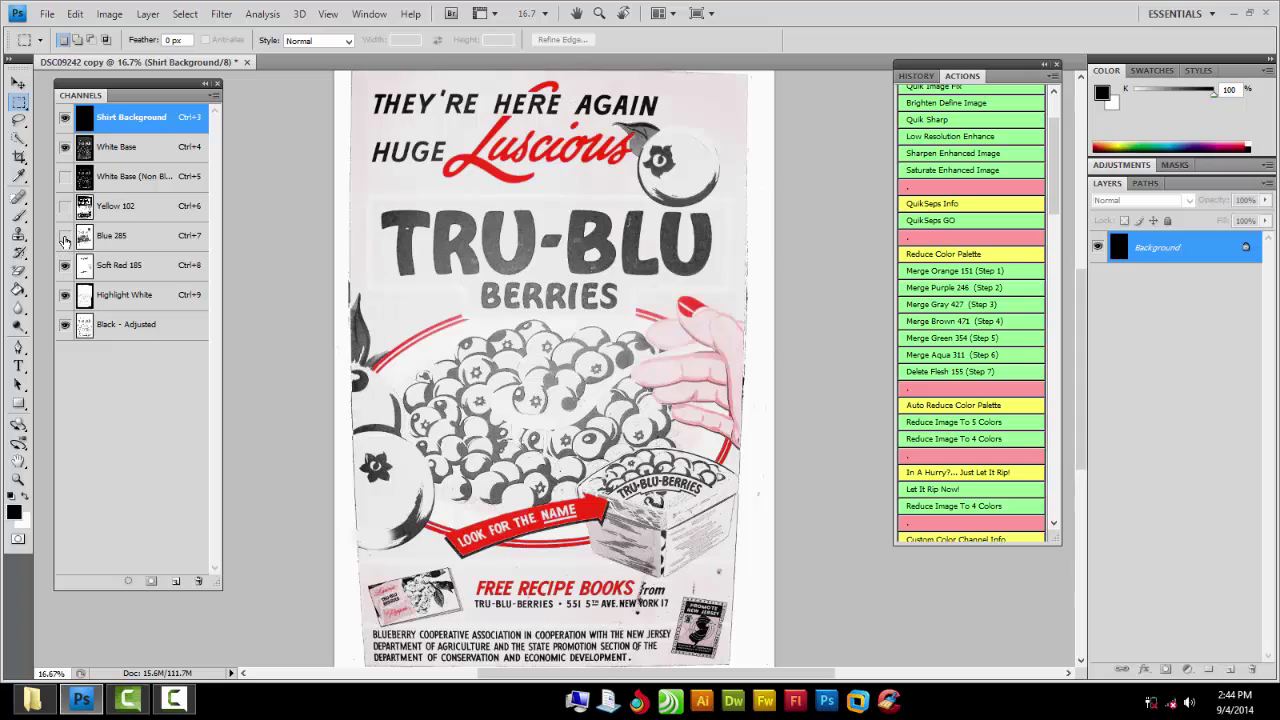
pyautogui.click(65, 235)
pyautogui.click(65, 206)
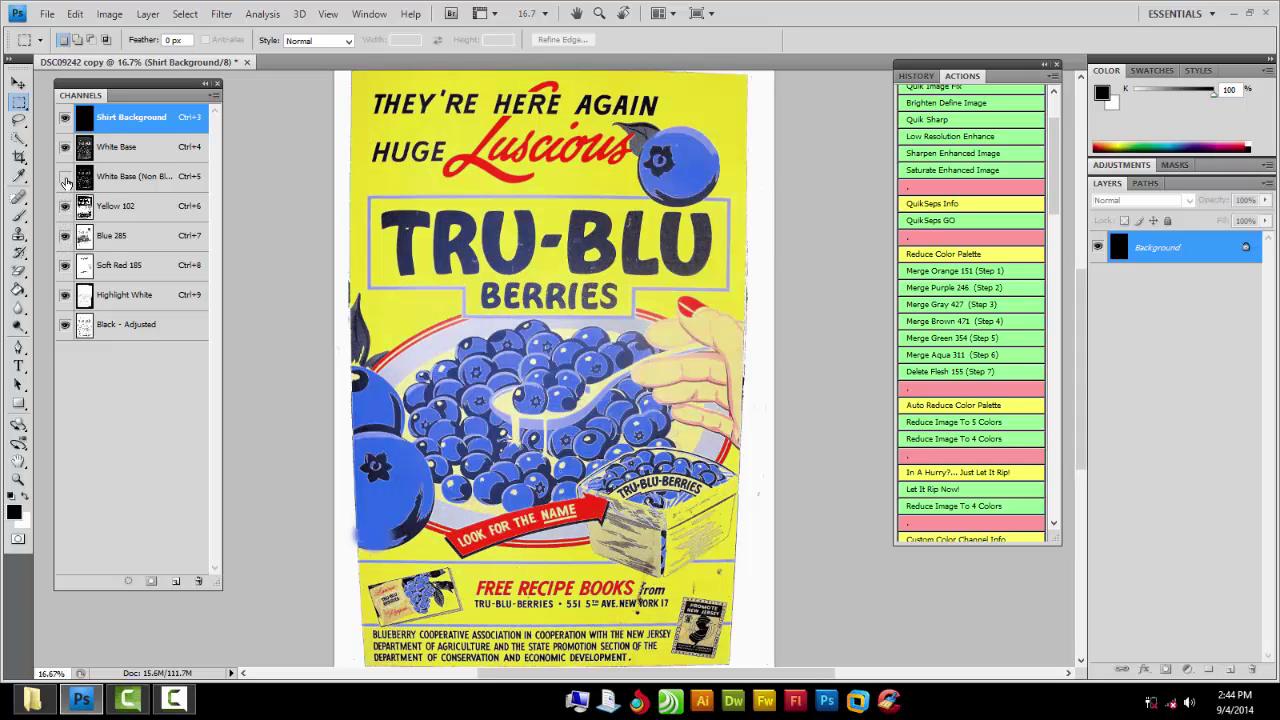
pyautogui.click(65, 178)
pyautogui.click(65, 147)
pyautogui.click(65, 118)
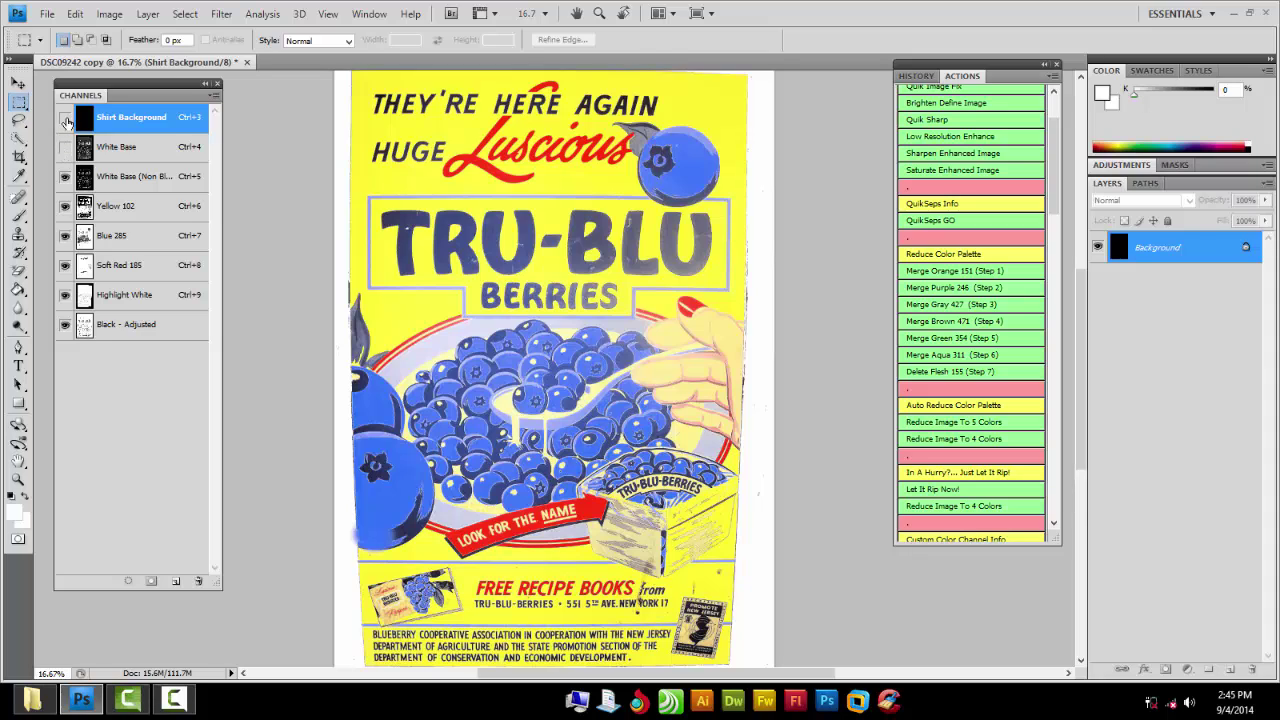
# Isolate White Base (Non Blacks) over Shirt Background and apply a Curves adjustment mapping input 70 to output 30
pyautogui.click(65, 118)
pyautogui.moveTo(67, 217); pyautogui.dragTo(66, 323)
pyautogui.click(124, 177)
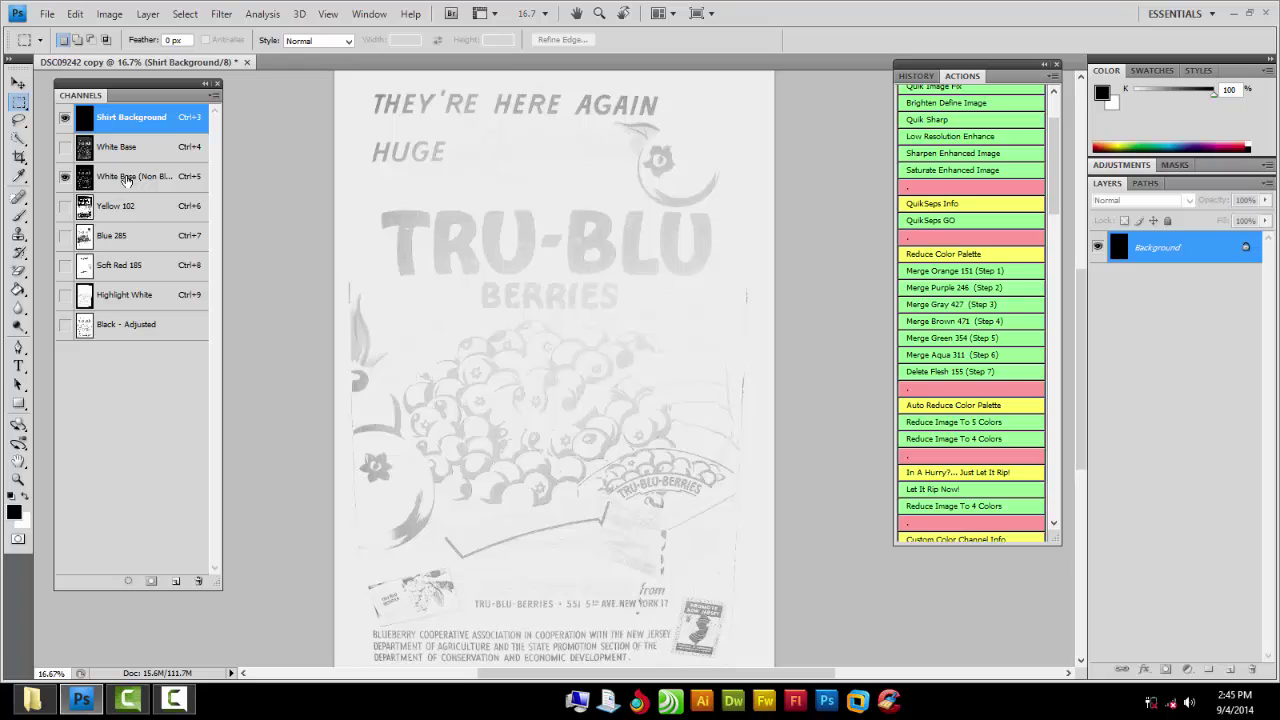
pyautogui.click(109, 14)
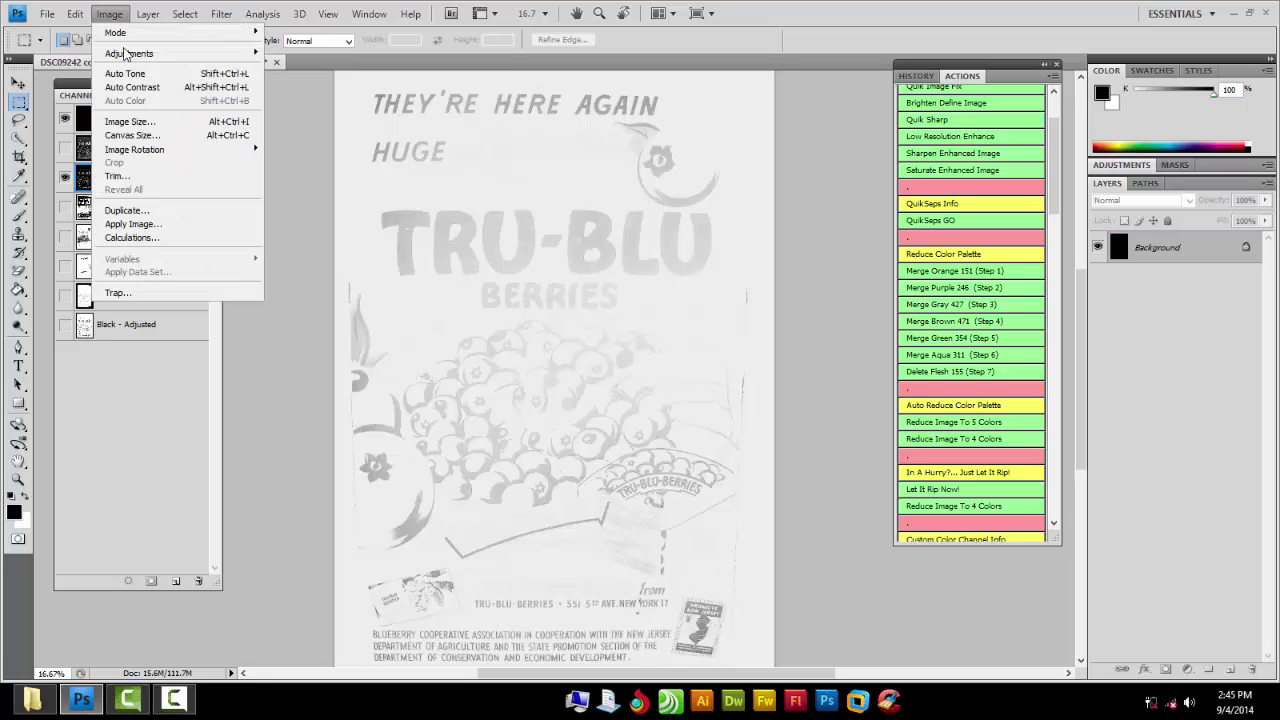
pyautogui.moveTo(174, 58)
pyautogui.click(306, 80)
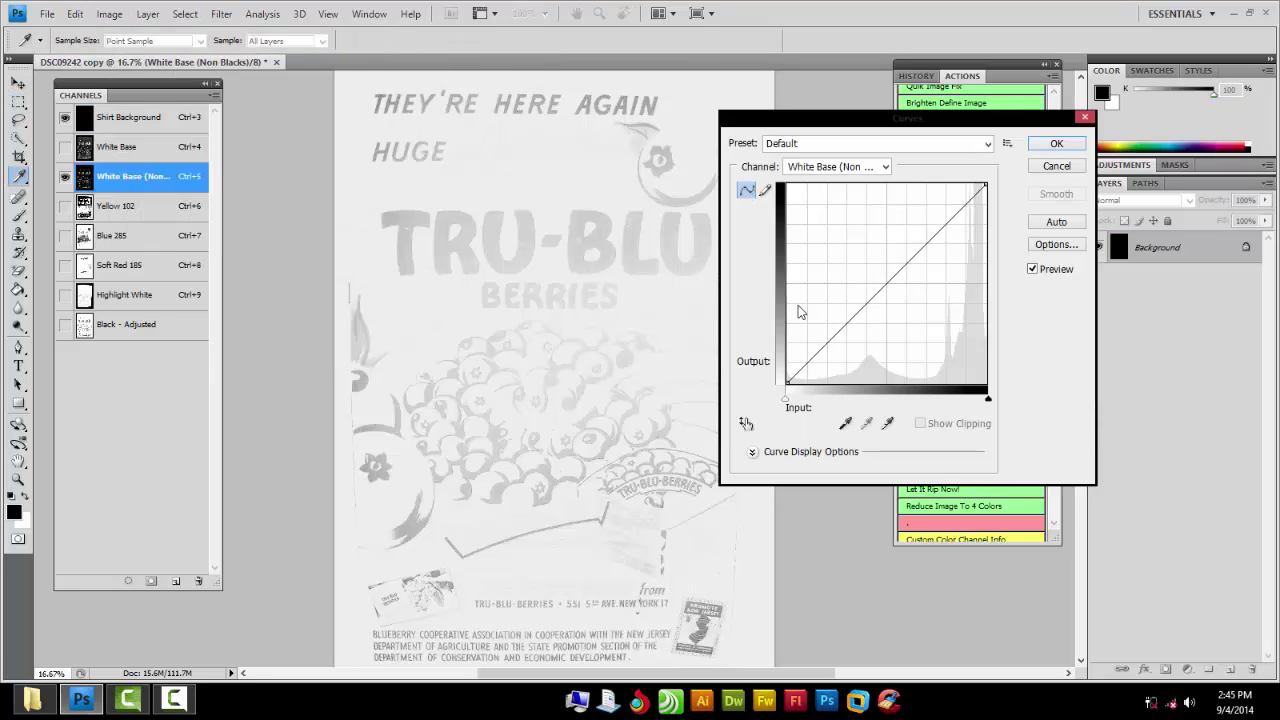
pyautogui.moveTo(888, 289); pyautogui.dragTo(921, 320)
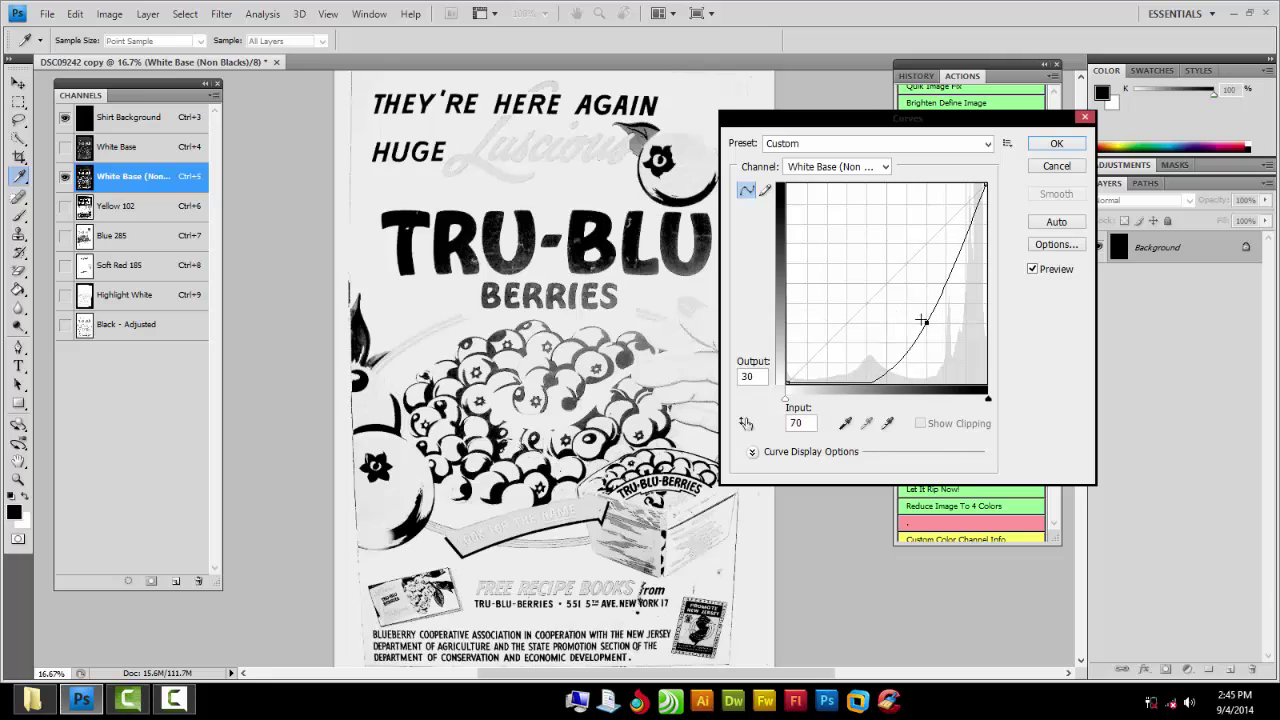
pyautogui.click(1056, 143)
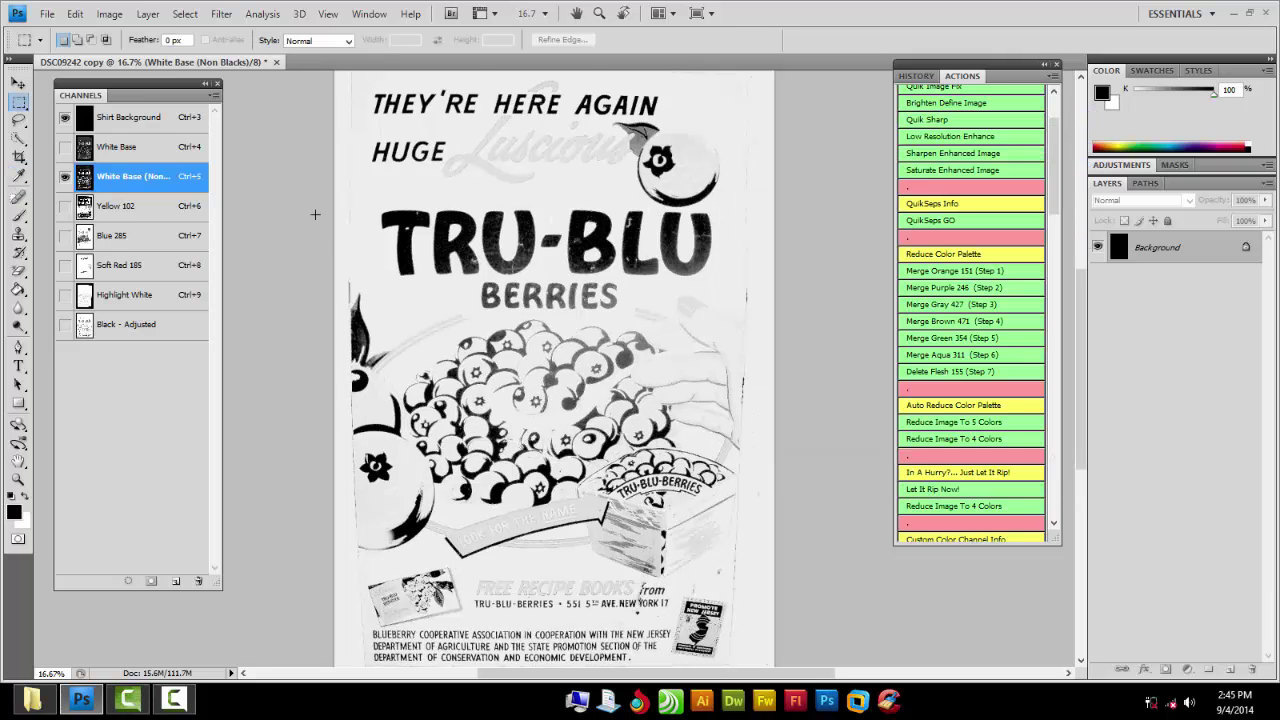
# Show Yellow 102, Blue 285, Soft Red 185 and Black - Adjusted over the adjusted base, and hide Shirt Background
pyautogui.click(65, 206)
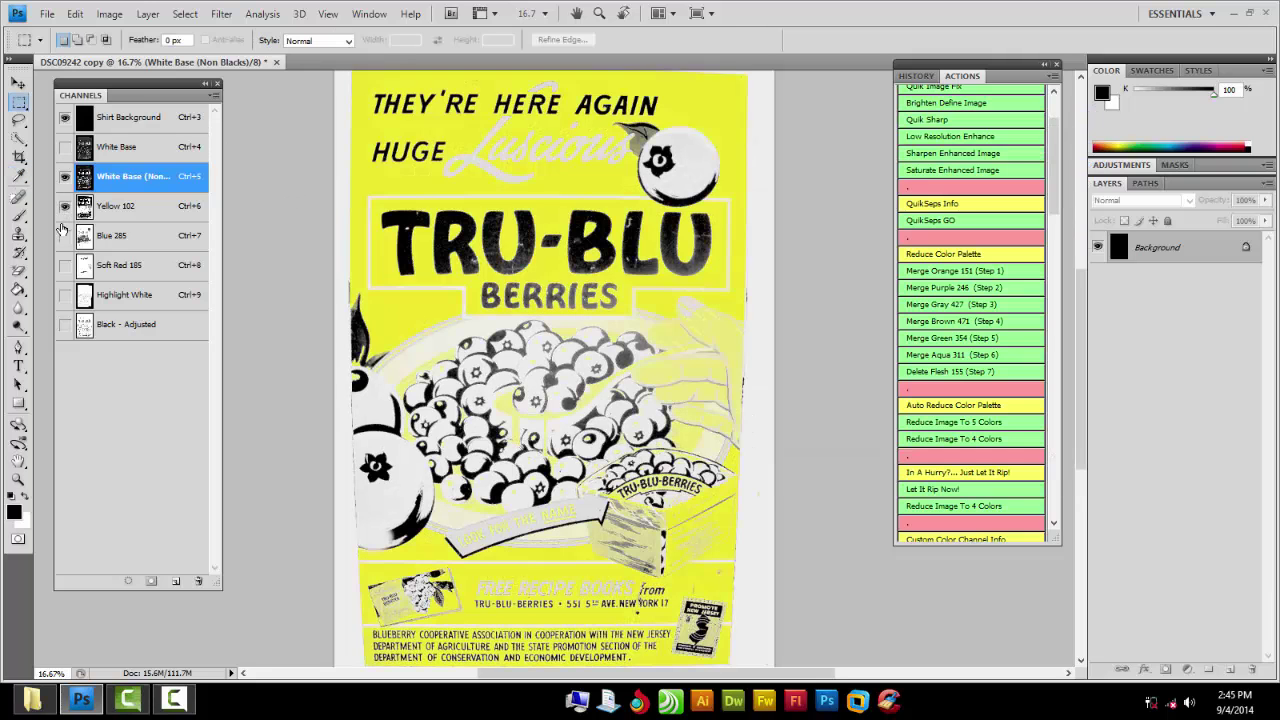
pyautogui.click(65, 235)
pyautogui.click(65, 265)
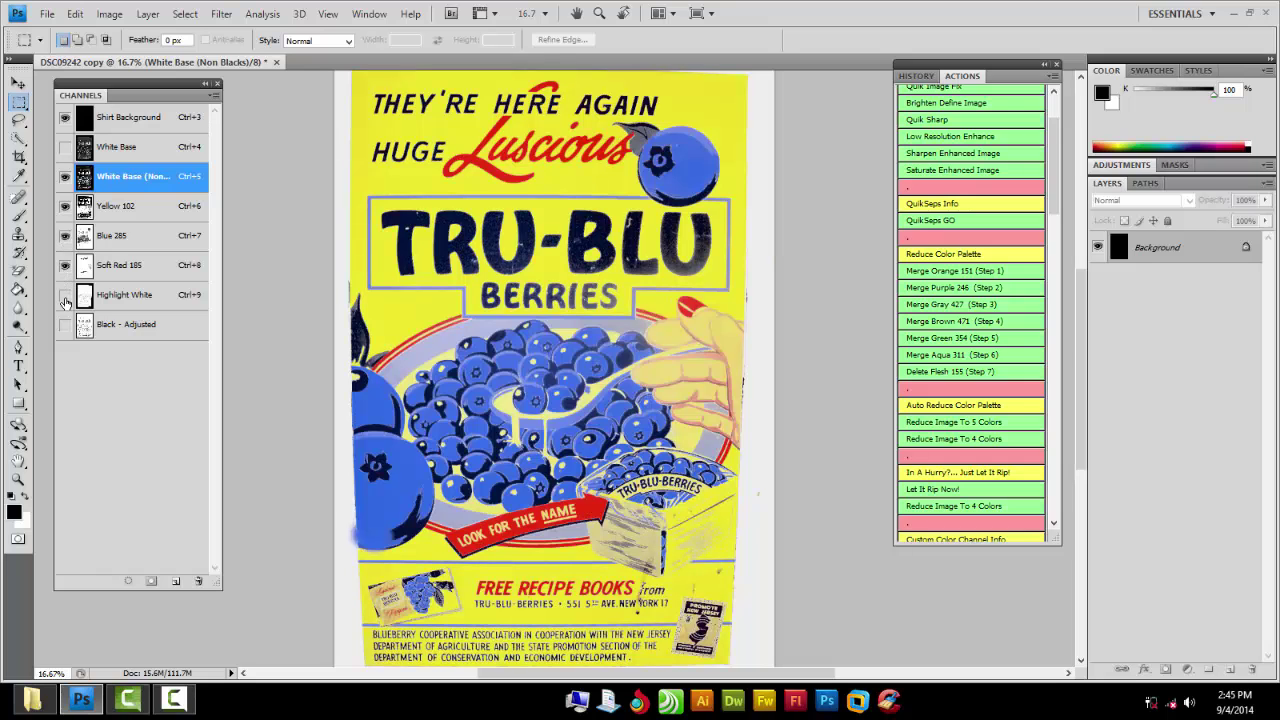
pyautogui.click(65, 296)
pyautogui.click(65, 325)
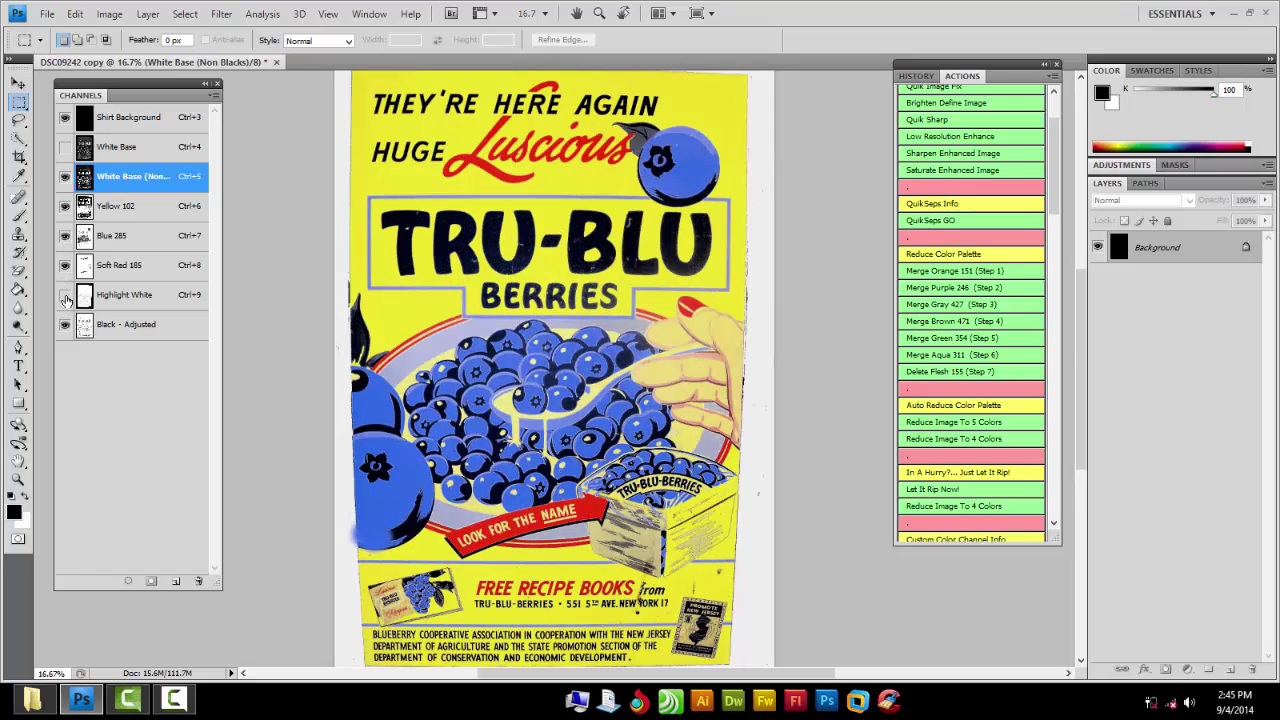
pyautogui.click(66, 118)
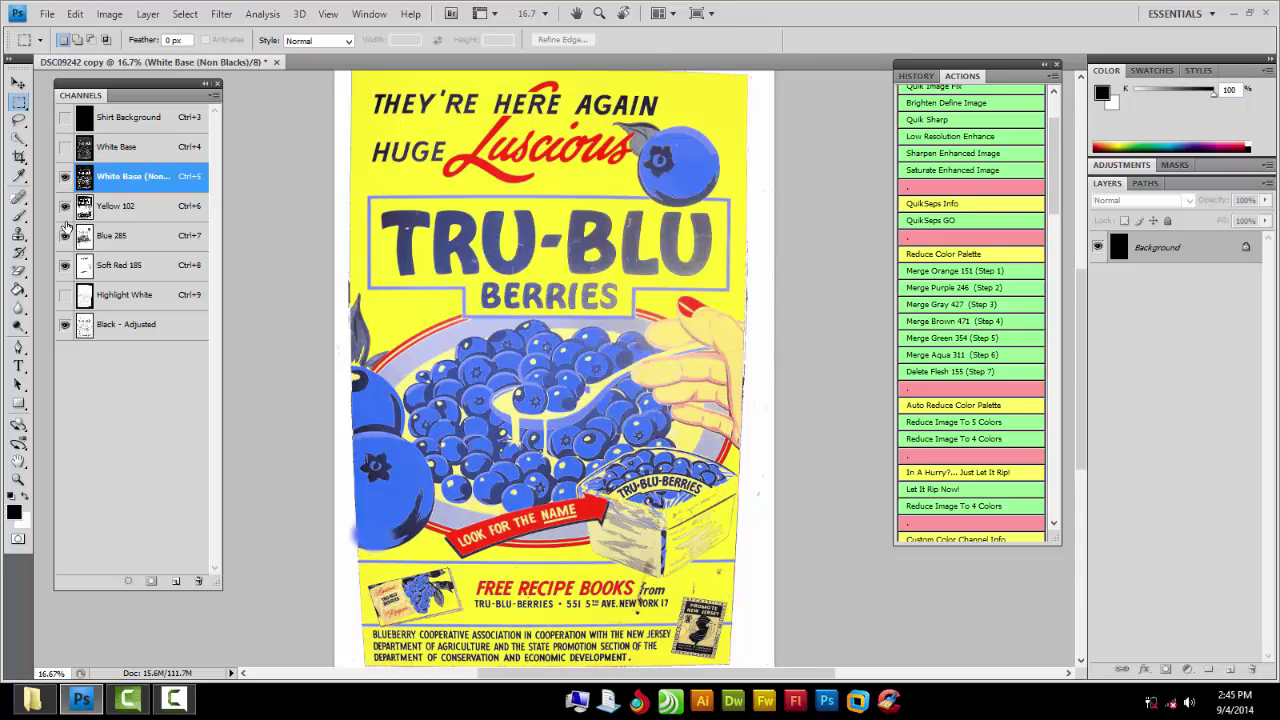
# Delete the Highlight White, Shirt Background and White Base channels
pyautogui.click(108, 298)
pyautogui.moveTo(112, 302); pyautogui.dragTo(202, 580)
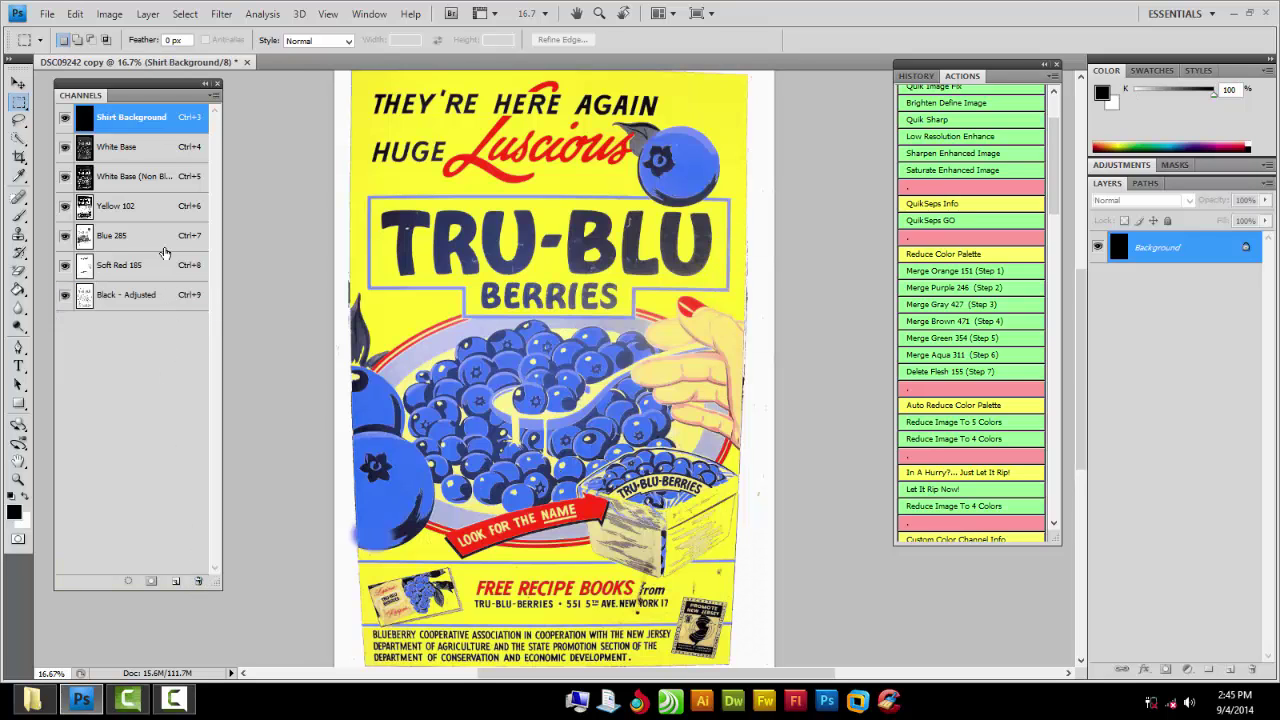
pyautogui.moveTo(128, 127); pyautogui.dragTo(199, 580)
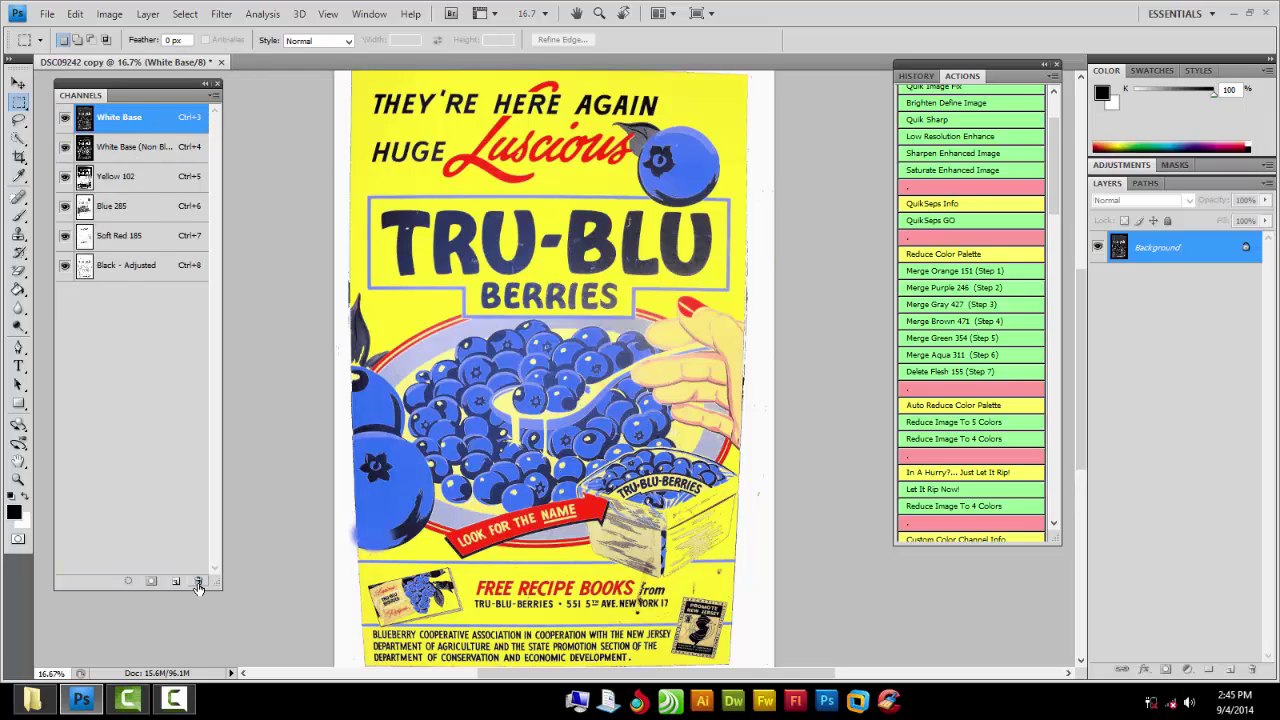
pyautogui.moveTo(131, 124); pyautogui.dragTo(200, 581)
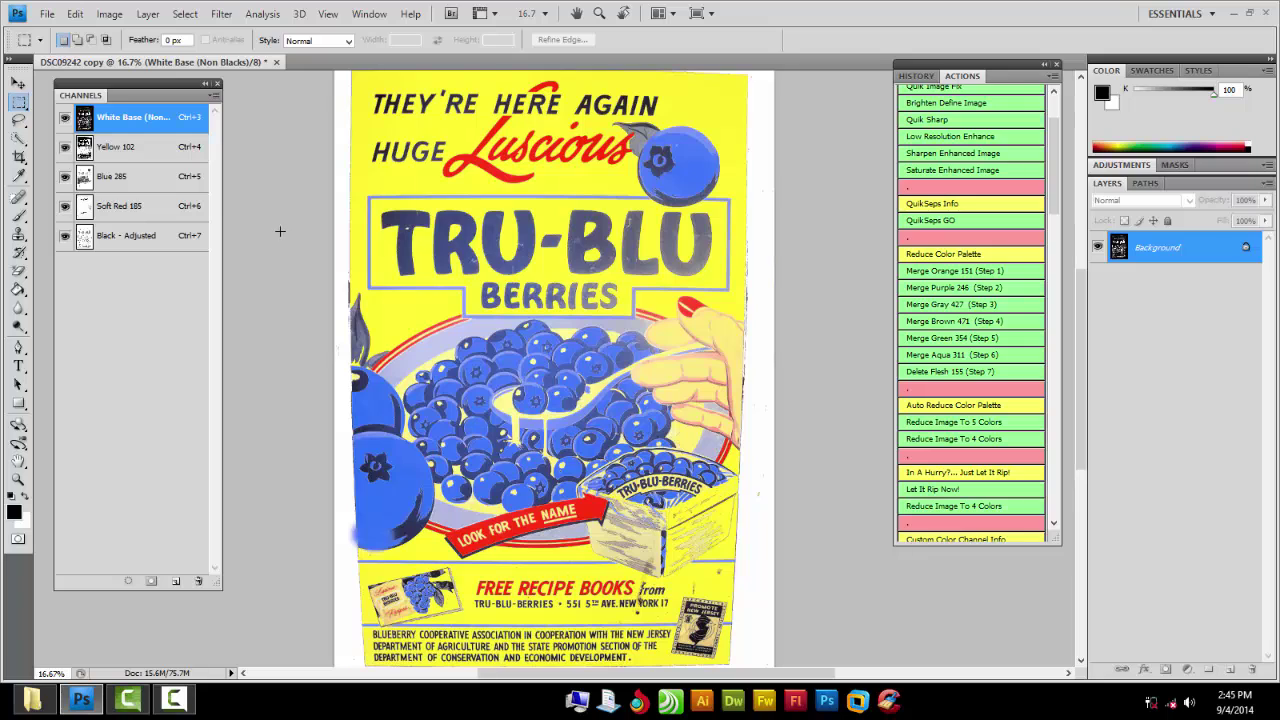
# Reopen the print settings and set Color Handling to Separations
pyautogui.hotkey('ctrl', 'p')
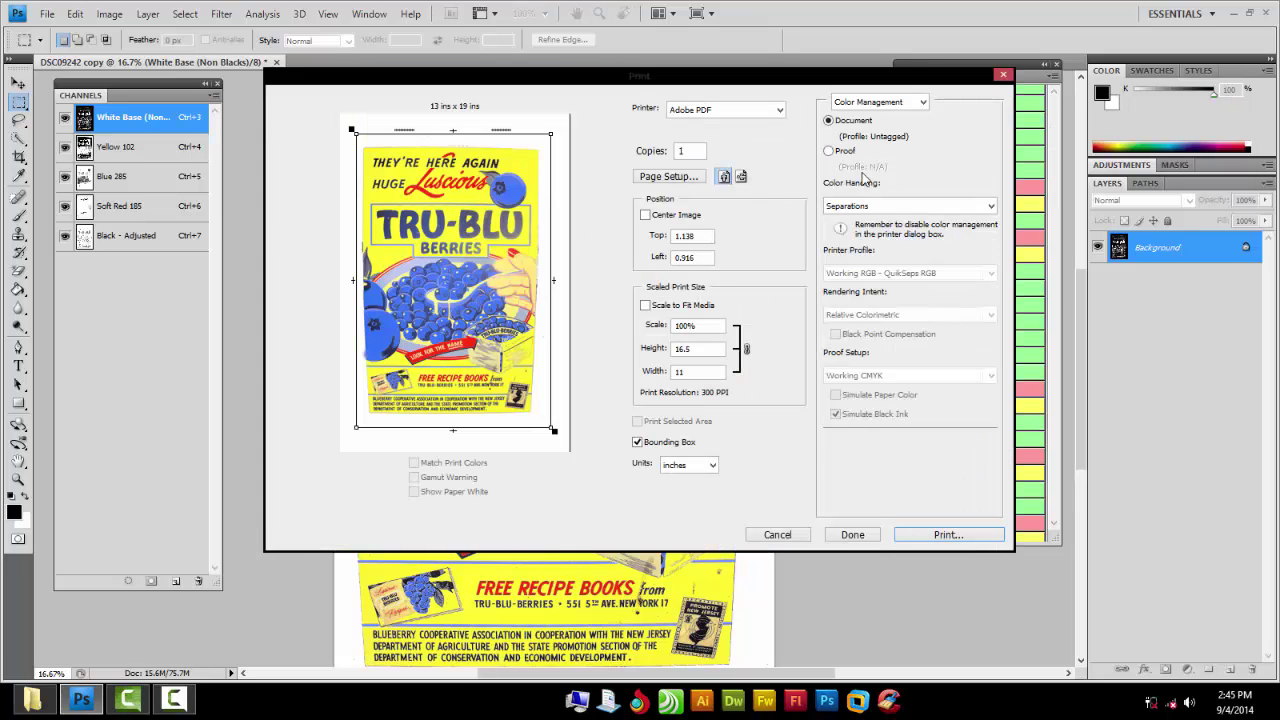
pyautogui.click(864, 206)
pyautogui.click(868, 246)
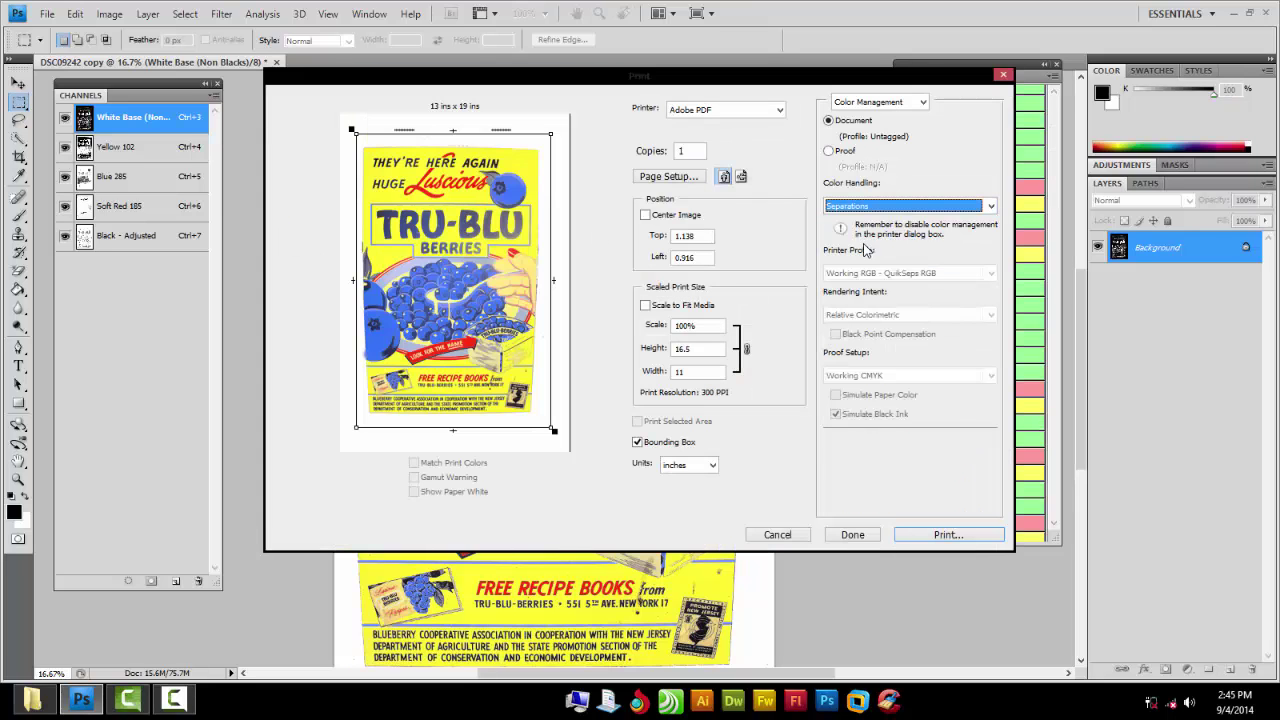
# Open the halftone screen options in the Output settings and turn off Use Printer's Default Screen
pyautogui.click(874, 103)
pyautogui.click(872, 117)
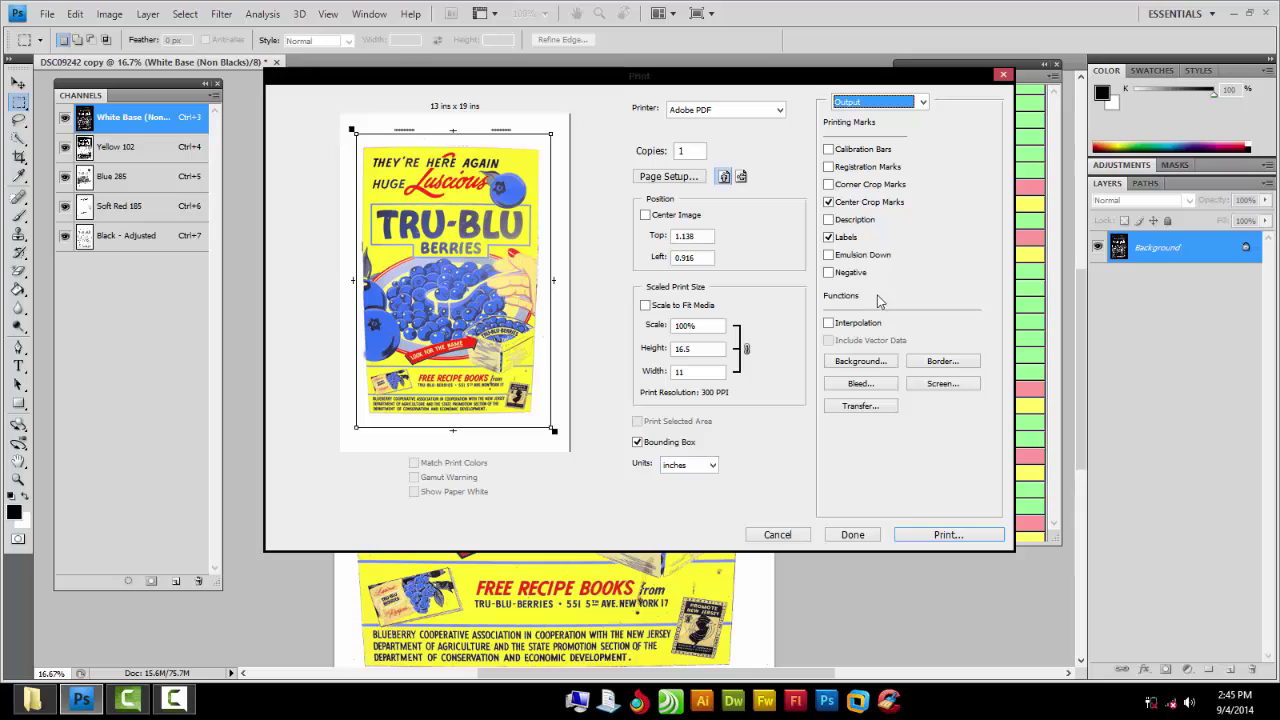
pyautogui.click(930, 386)
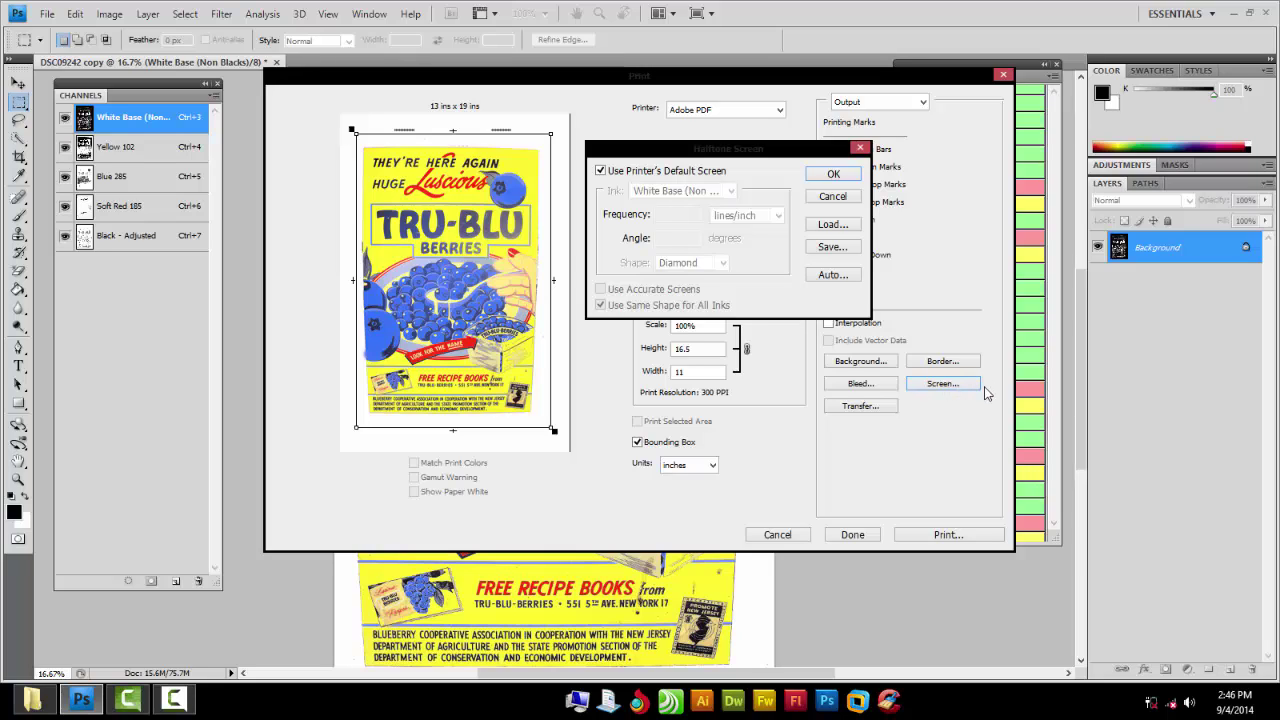
pyautogui.click(601, 171)
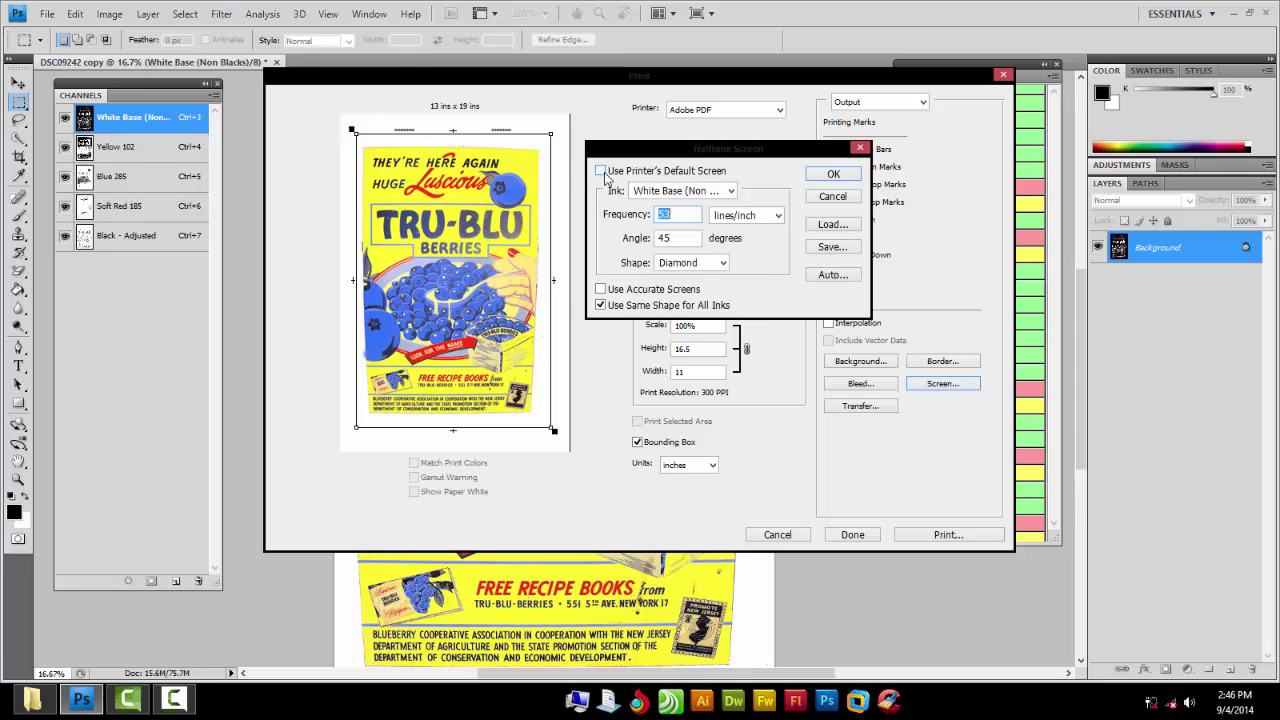
# Set the White Base (Non Blacks) ink to 55 lines/inch at 56 degrees, with an Ellipse dot shape
pyautogui.click(730, 191)
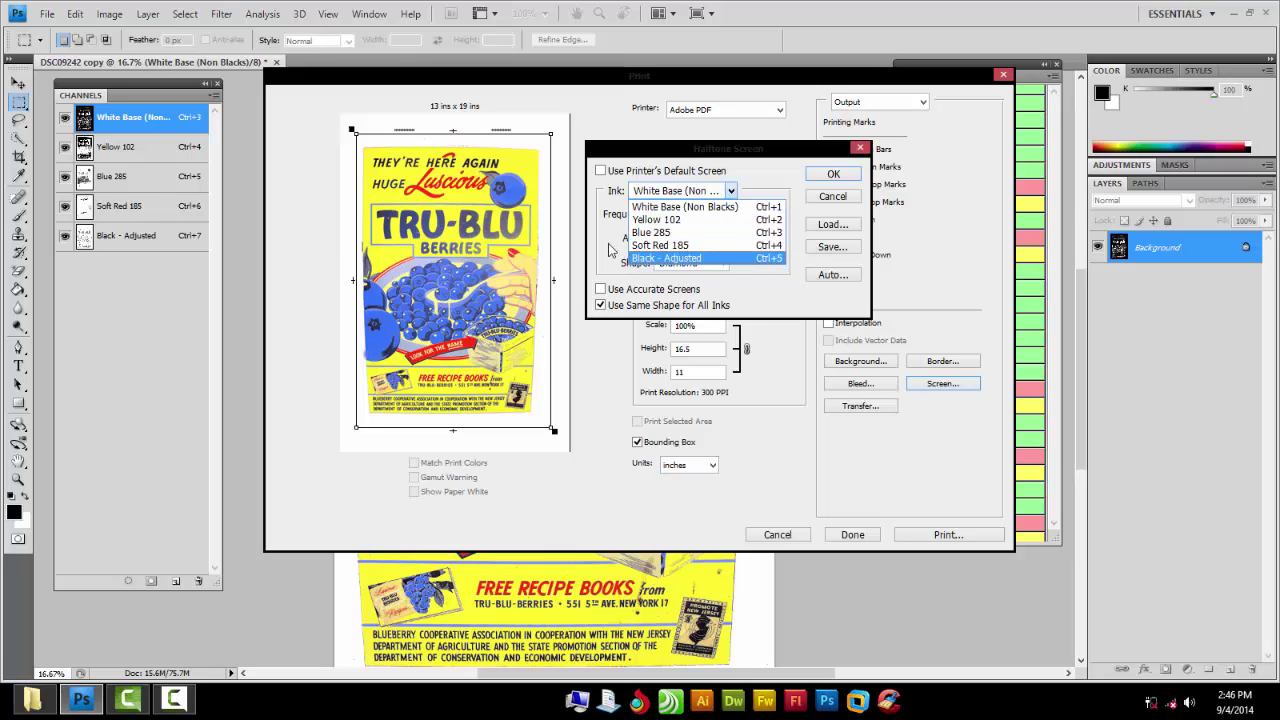
pyautogui.click(686, 207)
pyautogui.moveTo(677, 220); pyautogui.dragTo(635, 218)
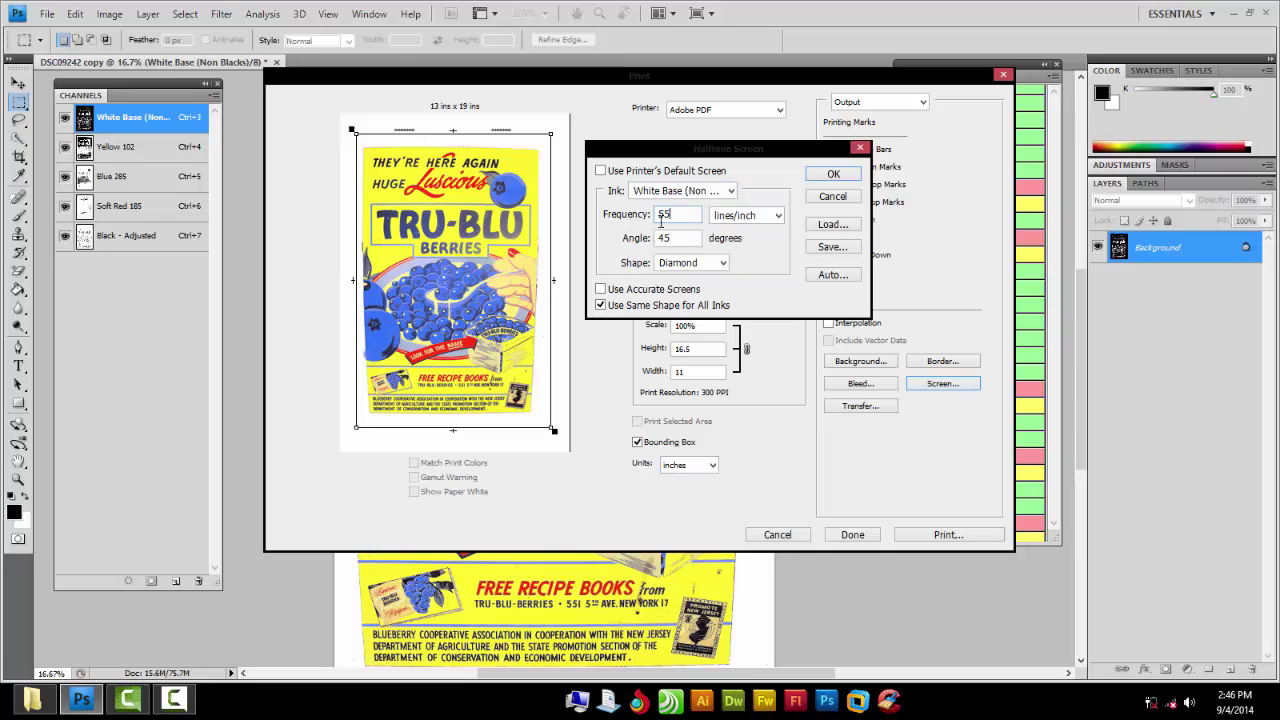
pyautogui.moveTo(675, 238); pyautogui.dragTo(638, 253)
pyautogui.write('56')
pyautogui.click(721, 263)
pyautogui.click(690, 330)
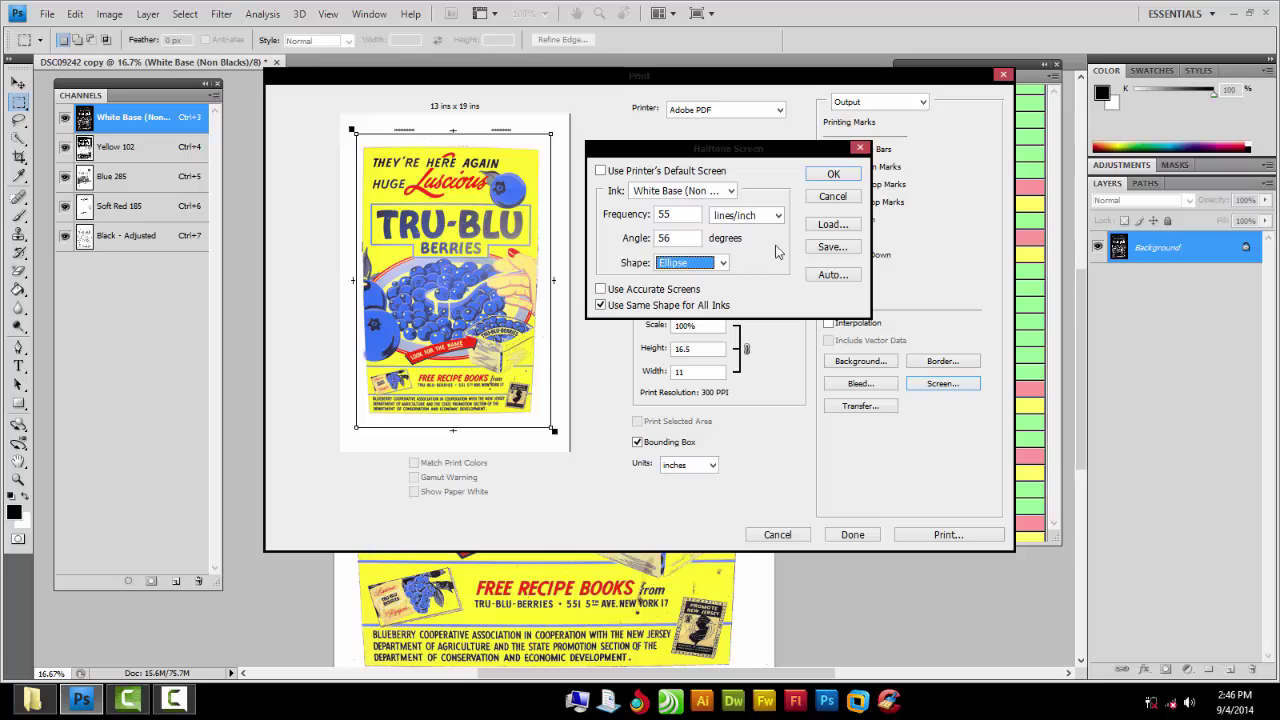
pyautogui.click(810, 177)
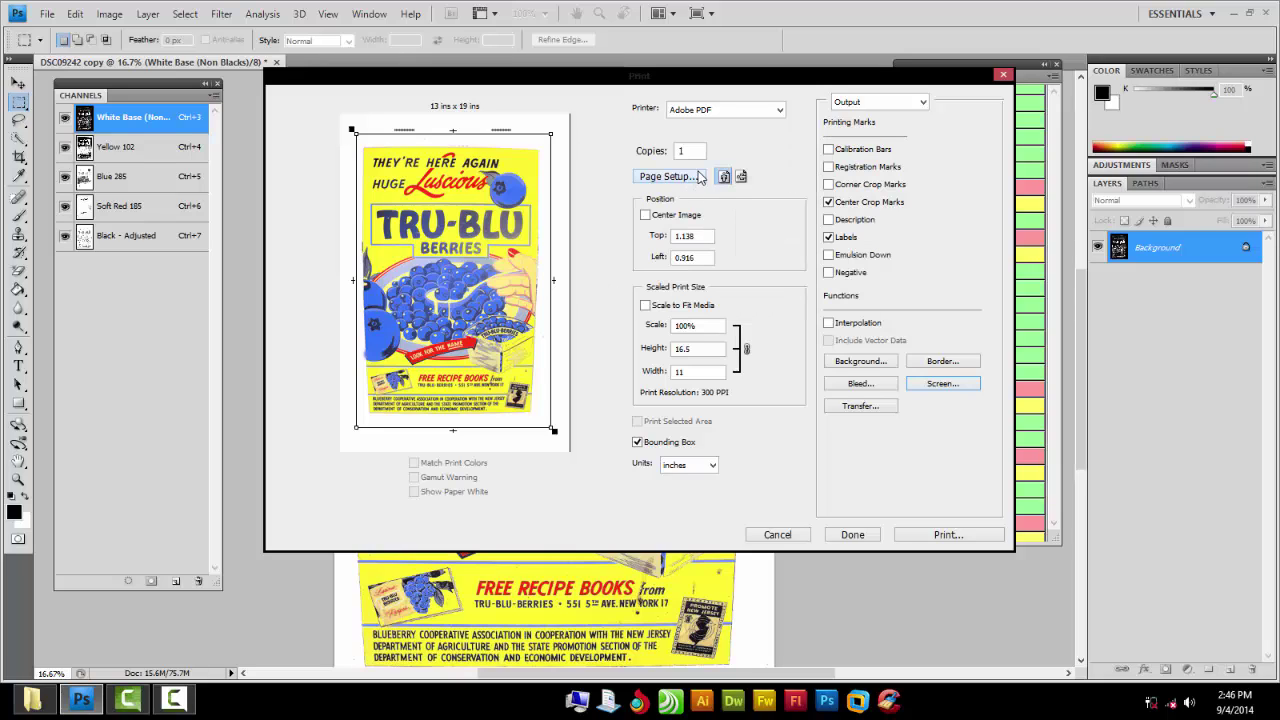
# Reopen the halftone screen options and set the Yellow 102 ink's angle to 56 degrees
pyautogui.click(948, 383)
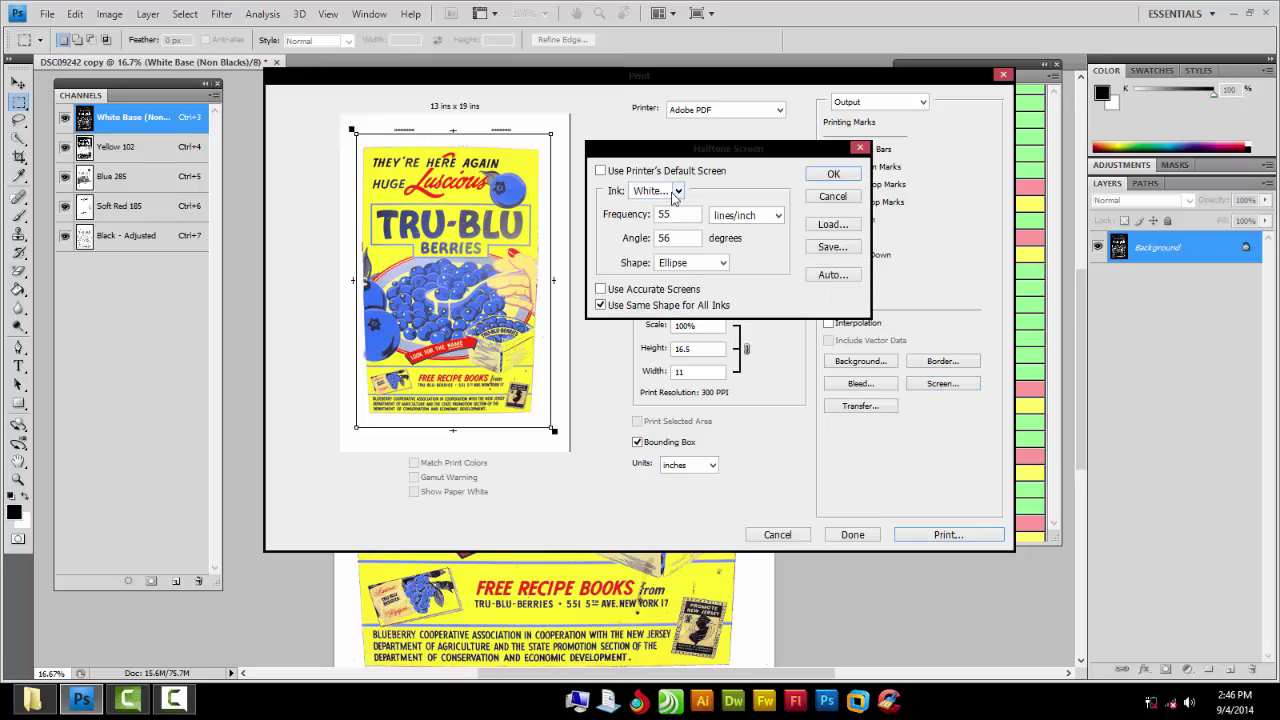
pyautogui.click(676, 190)
pyautogui.click(674, 220)
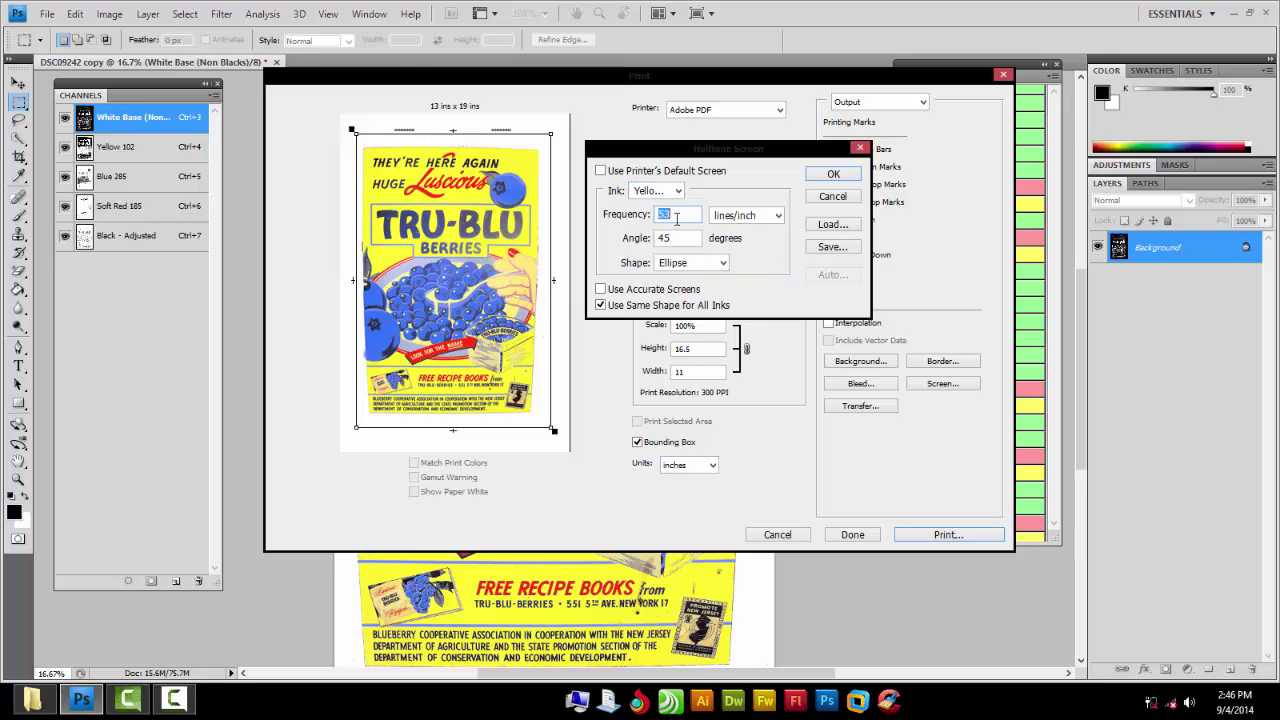
pyautogui.press('Tab')
pyautogui.write('56')
# Set the Blue 285 ink's halftone angle to 56 degrees
pyautogui.click(660, 190)
pyautogui.click(676, 229)
pyautogui.doubleClick(676, 240)
pyautogui.write('56')
pyautogui.click(656, 190)
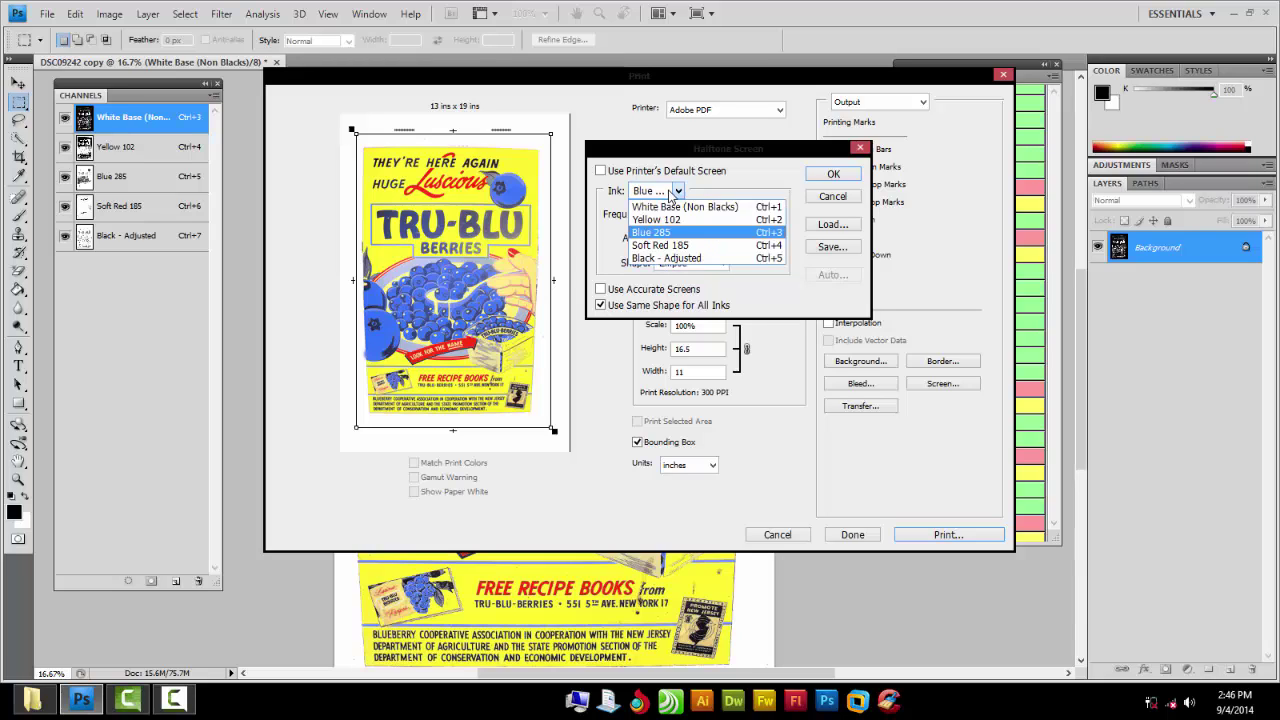
# Set the Soft Red 185 ink's halftone screen to 55 lines/inch at 56 degrees
pyautogui.click(680, 252)
pyautogui.write('55')
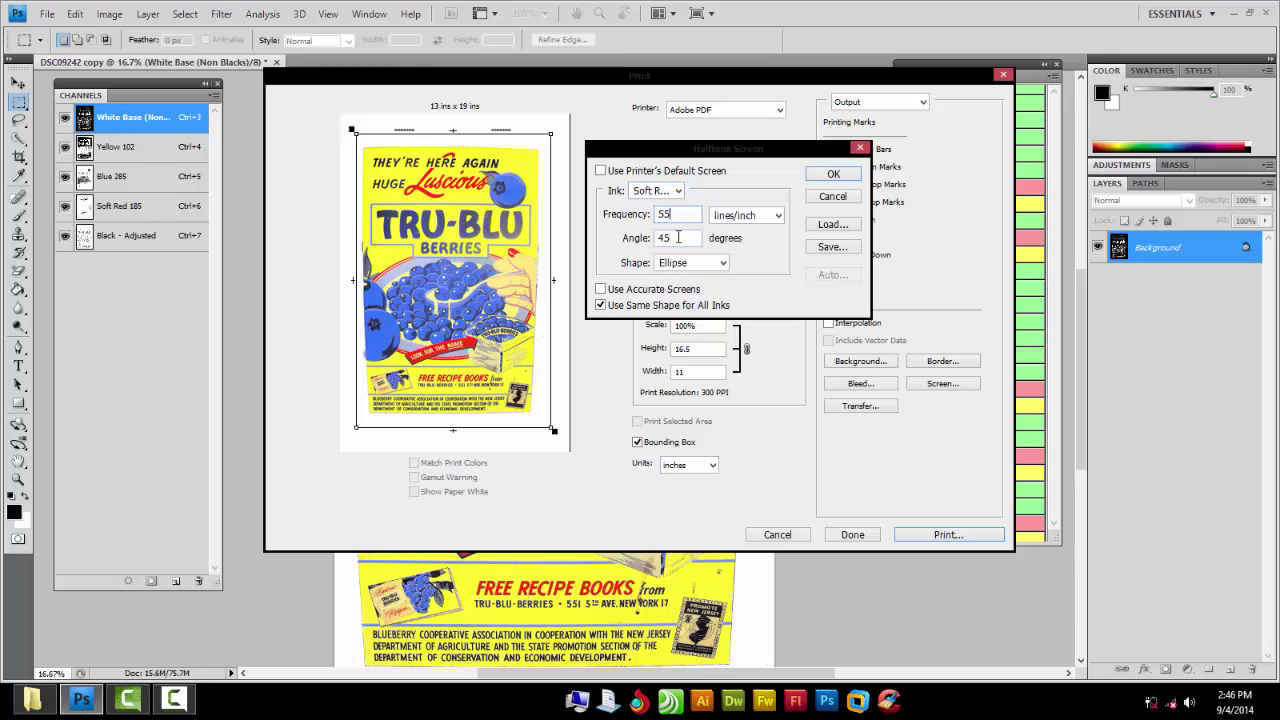
pyautogui.doubleClick(676, 238)
pyautogui.write('56')
# Set the Black - Adjusted ink's halftone angle to 56 degrees and accept the halftone screen settings
pyautogui.click(650, 191)
pyautogui.click(663, 263)
pyautogui.doubleClick(672, 238)
pyautogui.write('56')
pyautogui.click(832, 175)
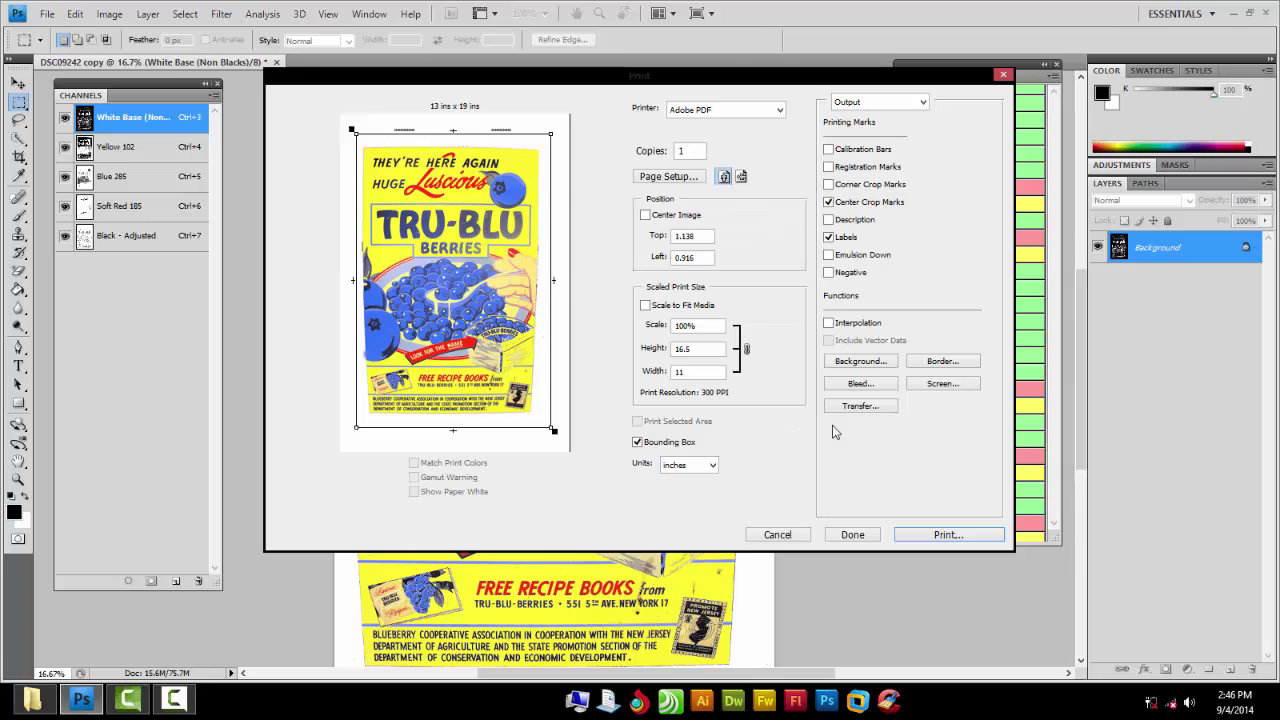
# Print all pages to Adobe PDF, proceeding despite the image resolution, and save the file to the Desktop as htieryiryir
pyautogui.click(922, 536)
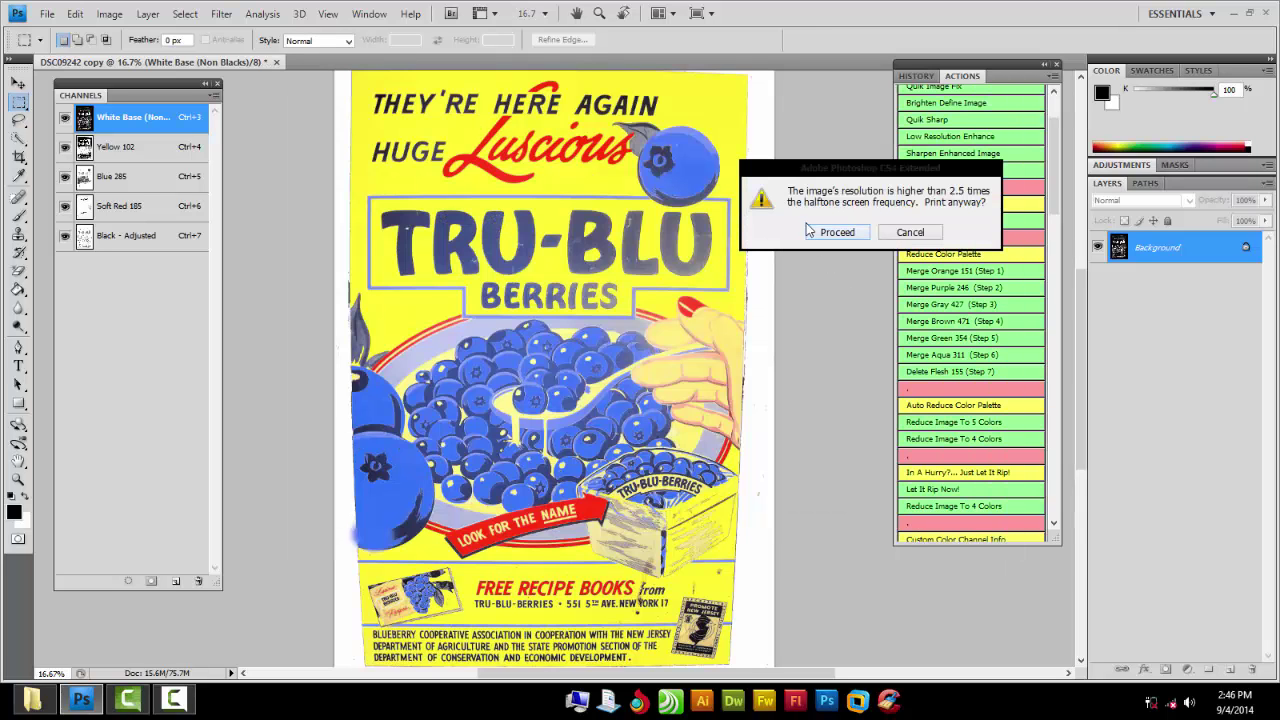
pyautogui.moveTo(500, 170); pyautogui.dragTo(500, 171)
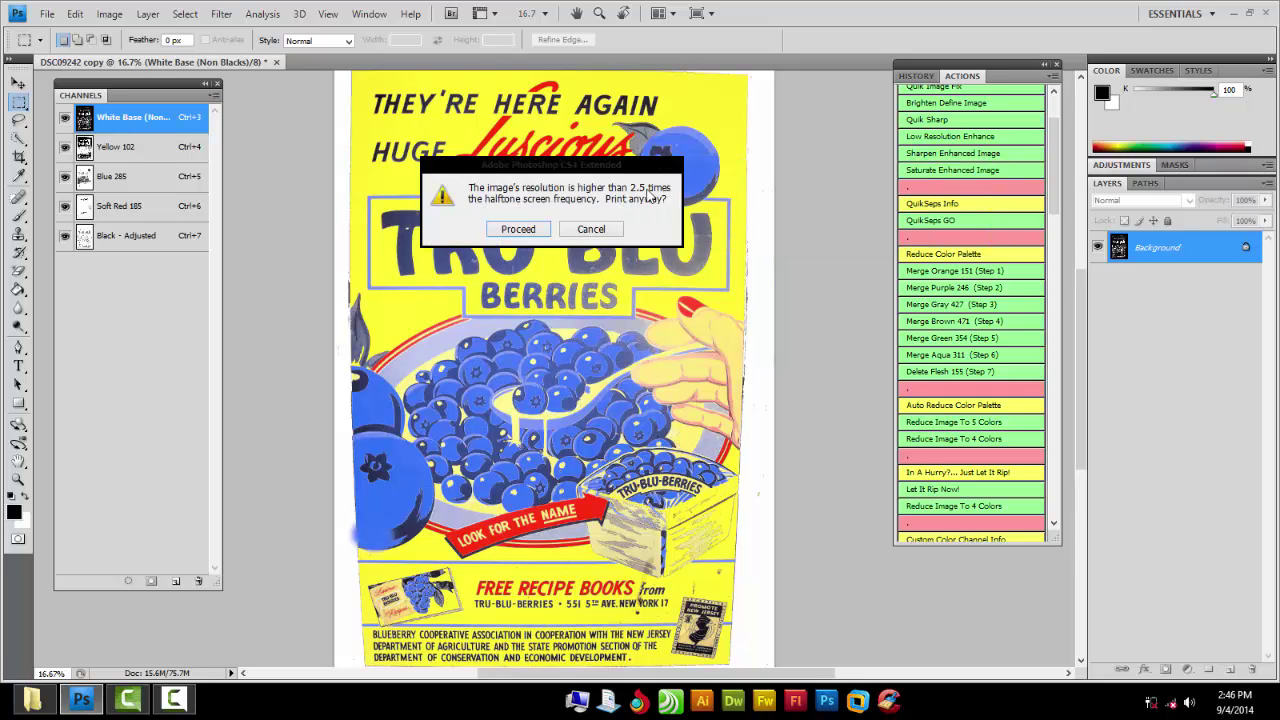
pyautogui.click(518, 229)
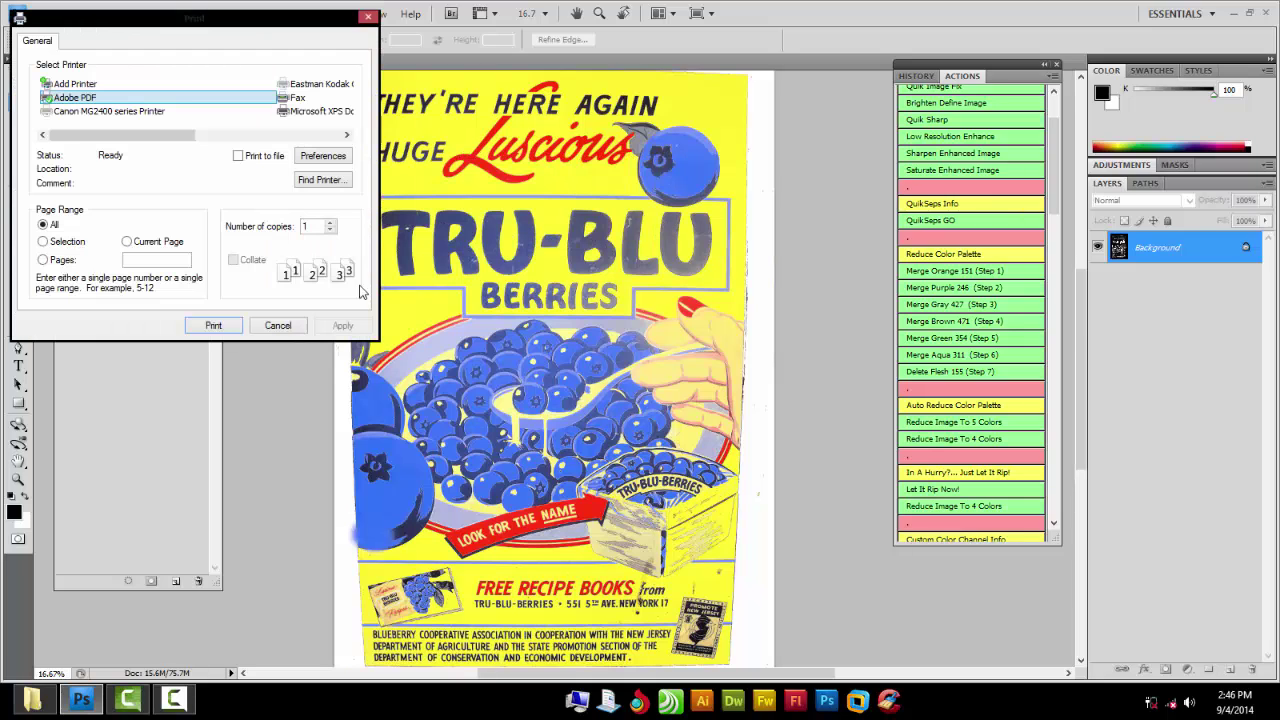
pyautogui.click(197, 330)
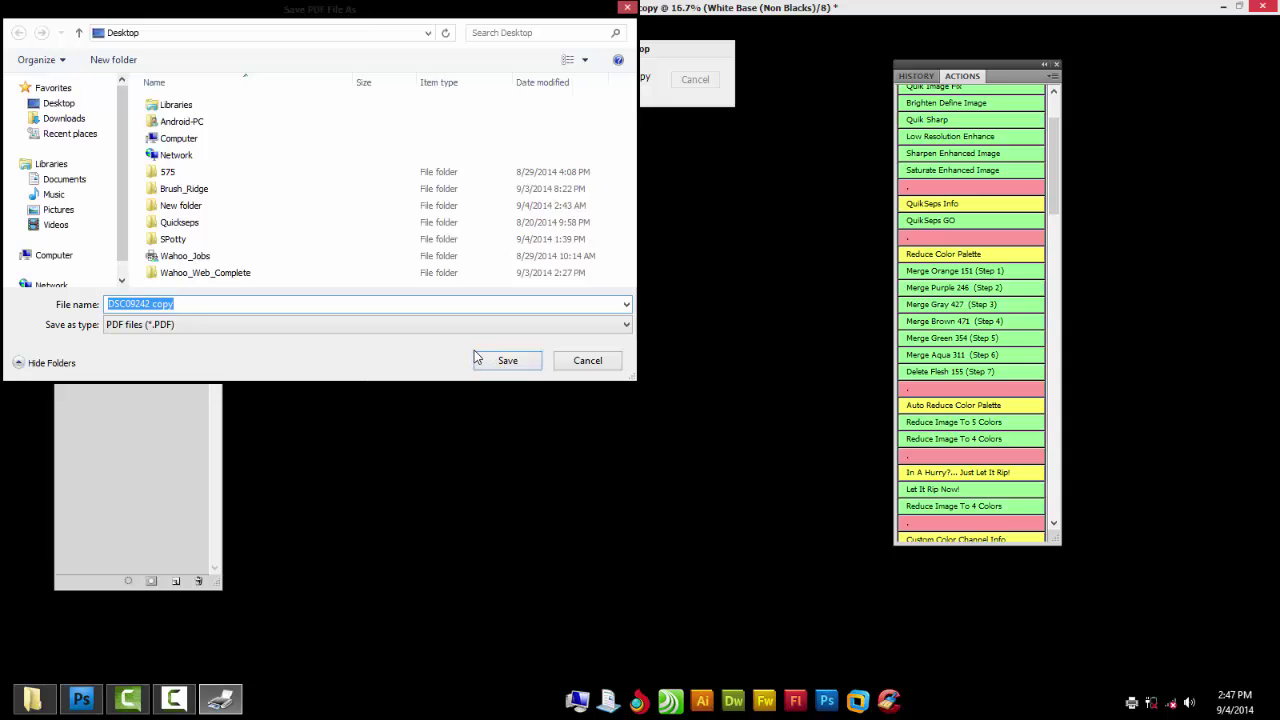
pyautogui.write('htieryiryir')
pyautogui.click(505, 361)
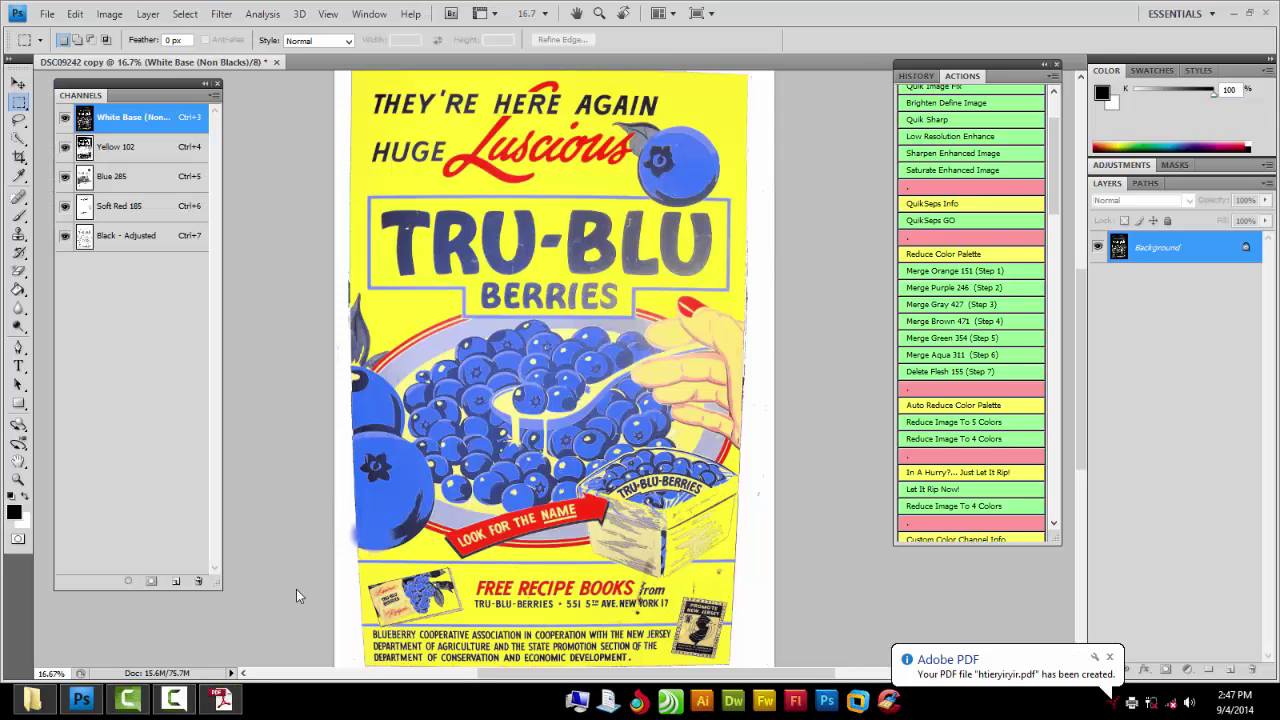
# Switch to Adobe Acrobat Pro, examine the separation pages and their ink labels in the printed PDF, and close it
pyautogui.click(238, 704)
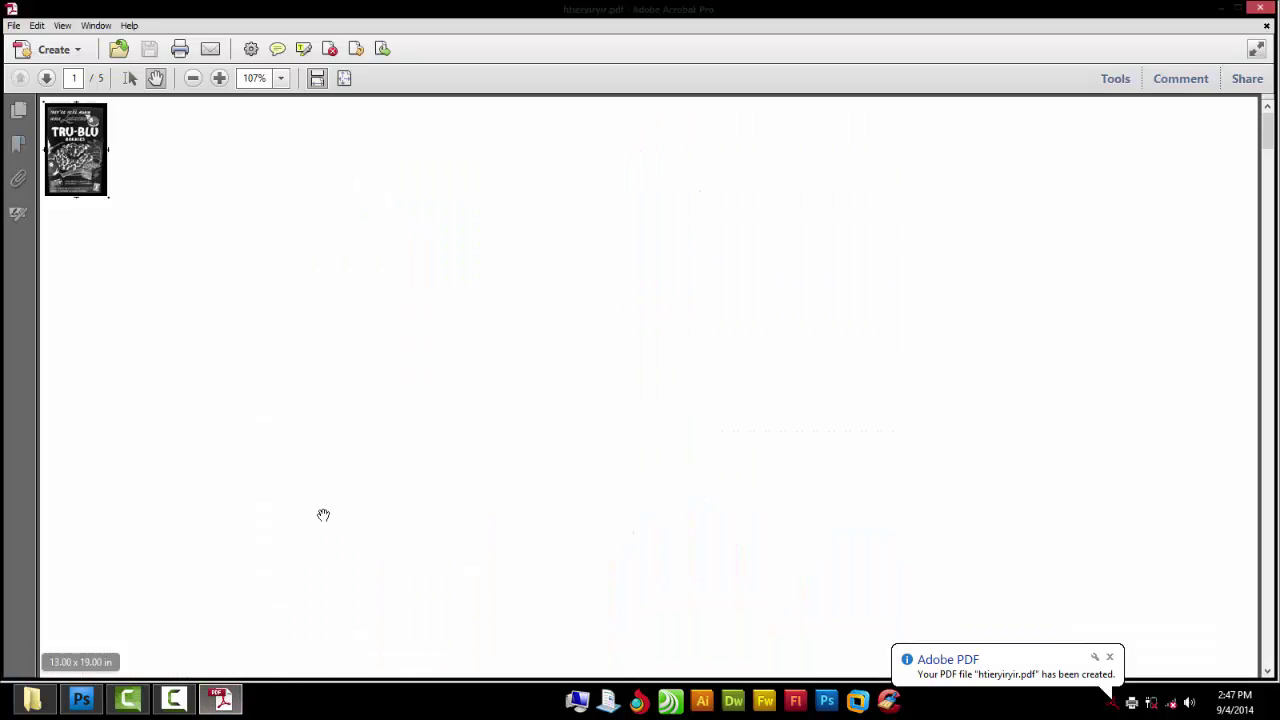
pyautogui.scroll(-10, 416, 470)
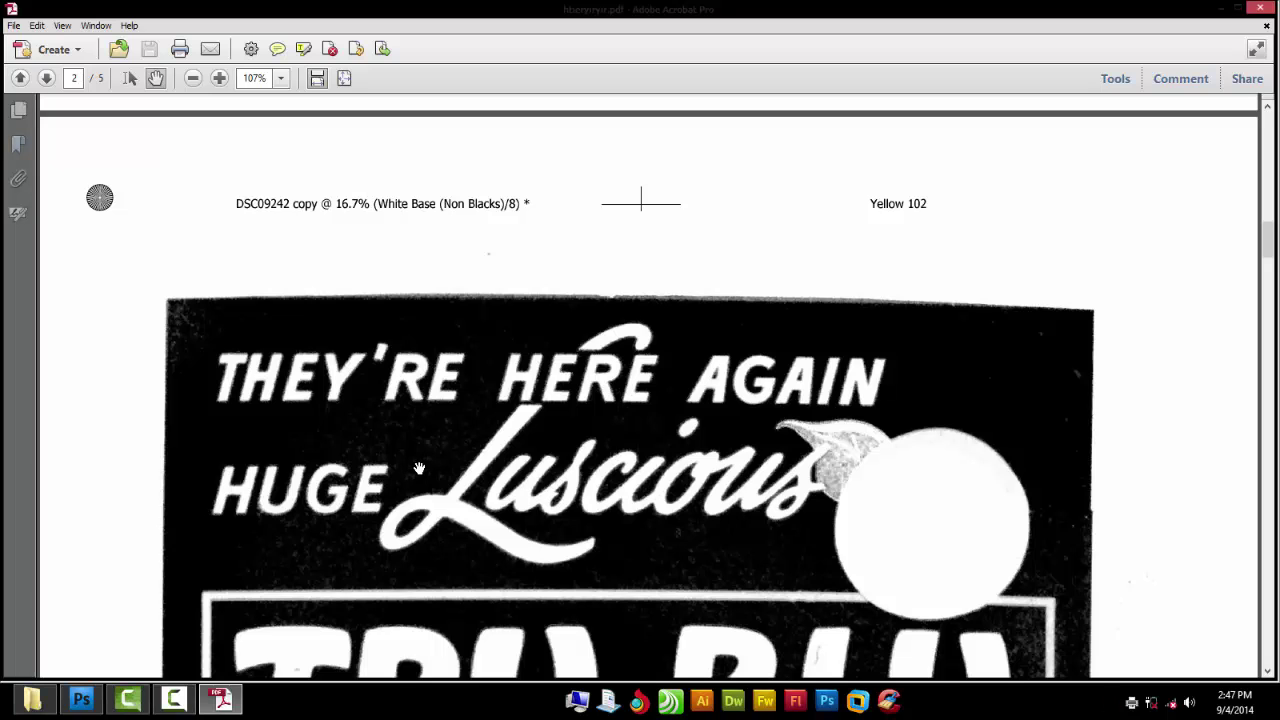
pyautogui.scroll(-1, 419, 468)
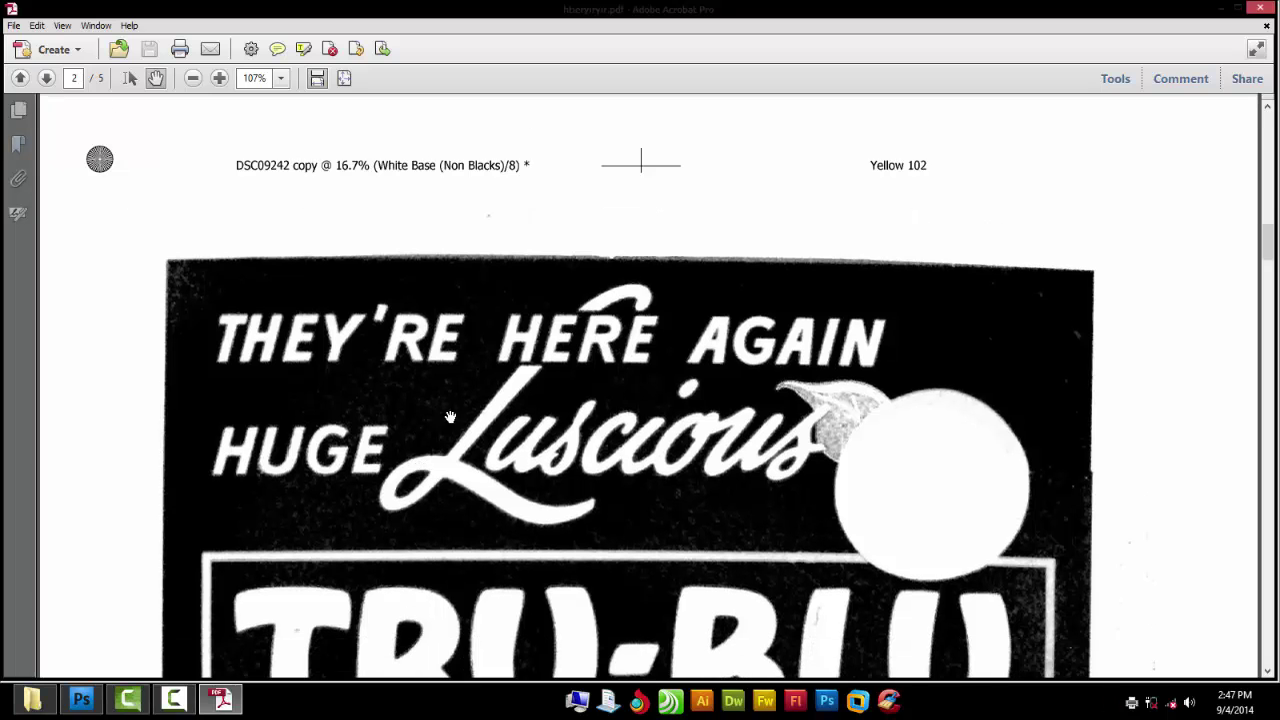
pyautogui.scroll(-15, 450, 416)
pyautogui.moveTo(1268, 308); pyautogui.dragTo(1250, 452)
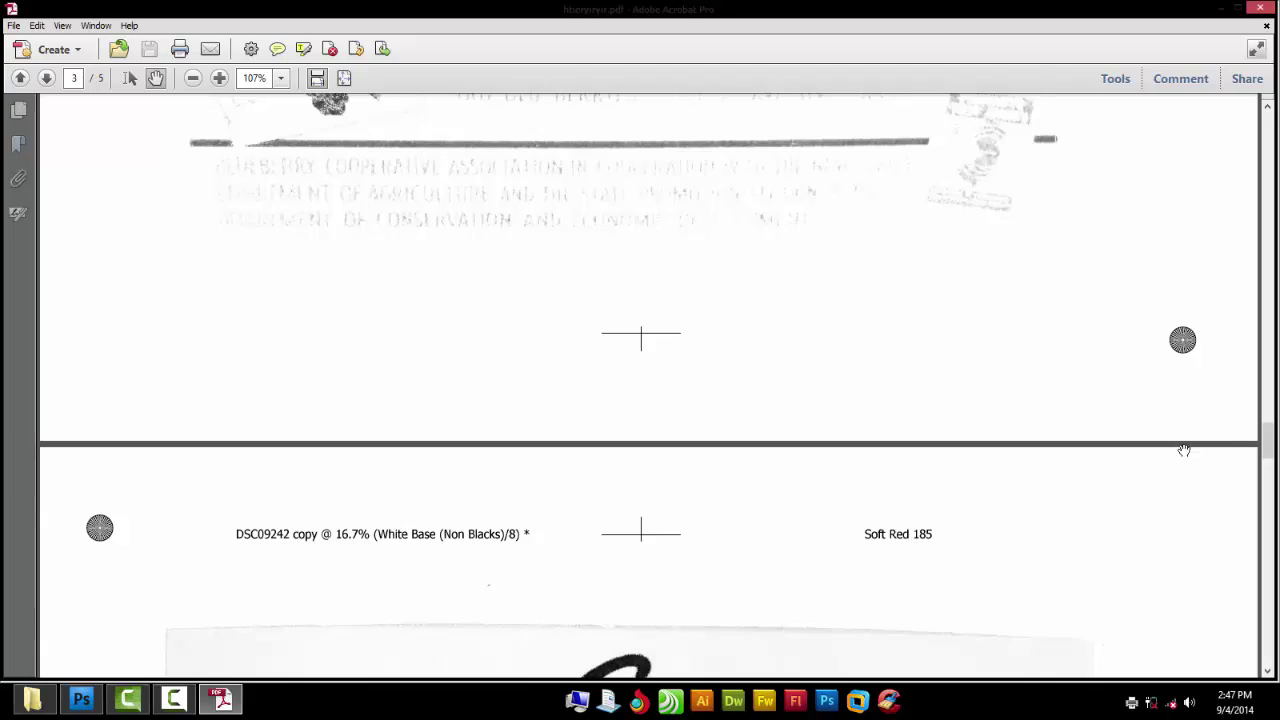
pyautogui.moveTo(1268, 443); pyautogui.dragTo(1268, 110)
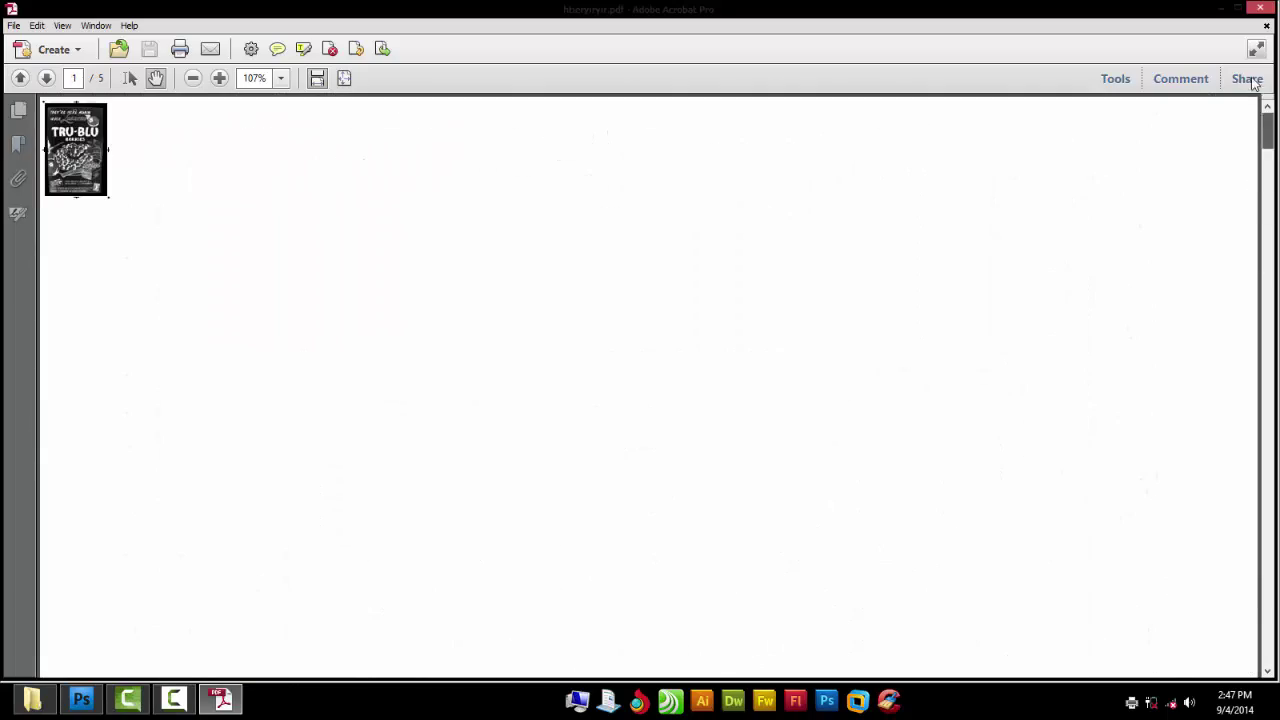
pyautogui.click(1252, 16)
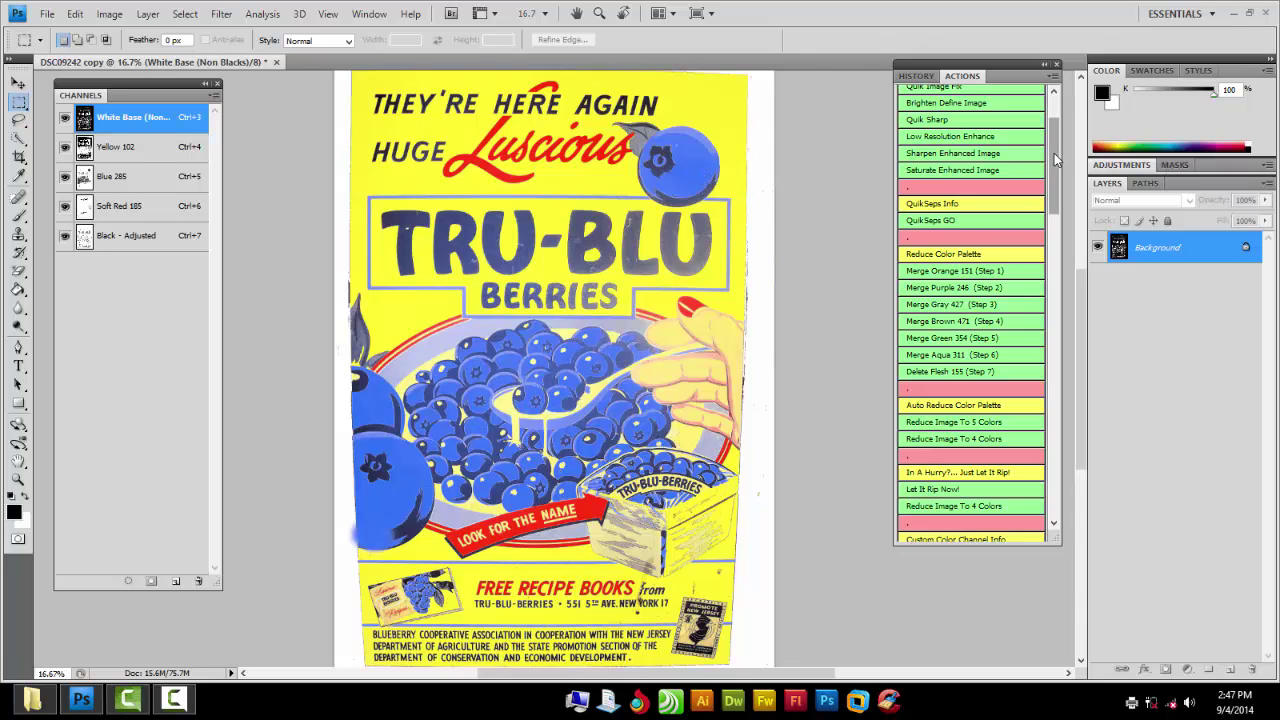
pyautogui.moveTo(1055, 132); pyautogui.dragTo(1058, 78)
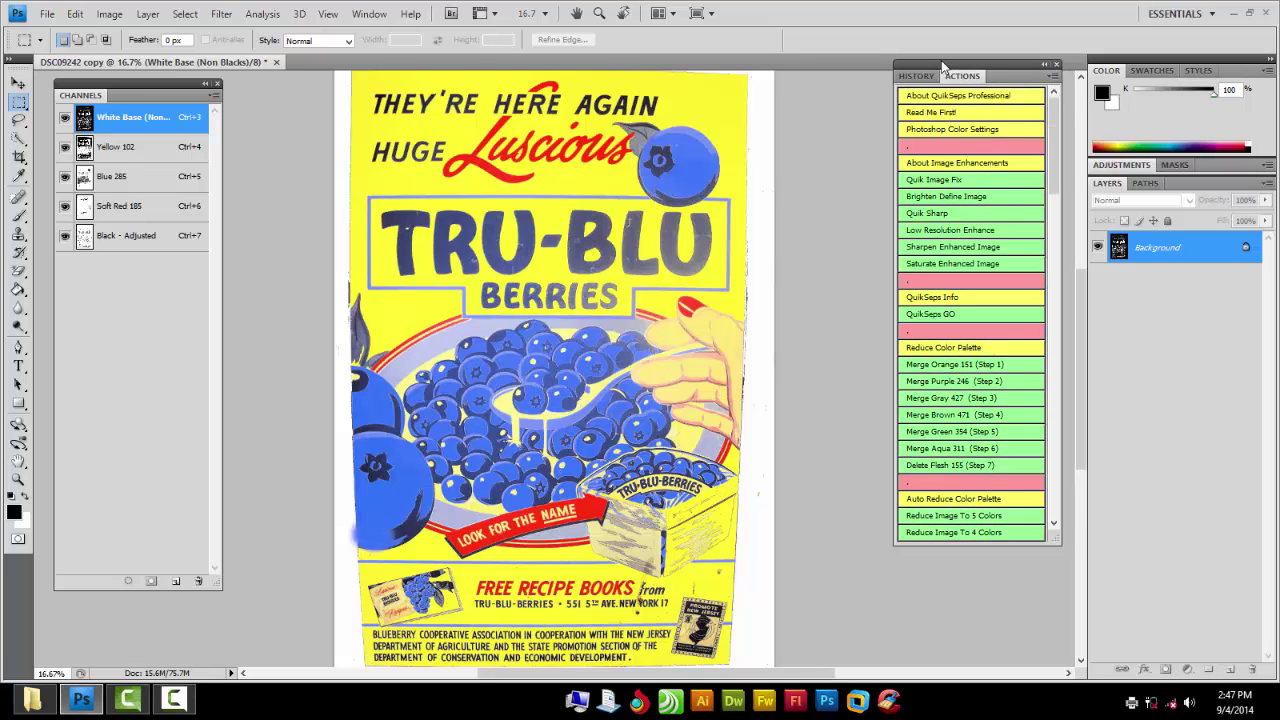
pyautogui.moveTo(940, 77); pyautogui.dragTo(950, 80)
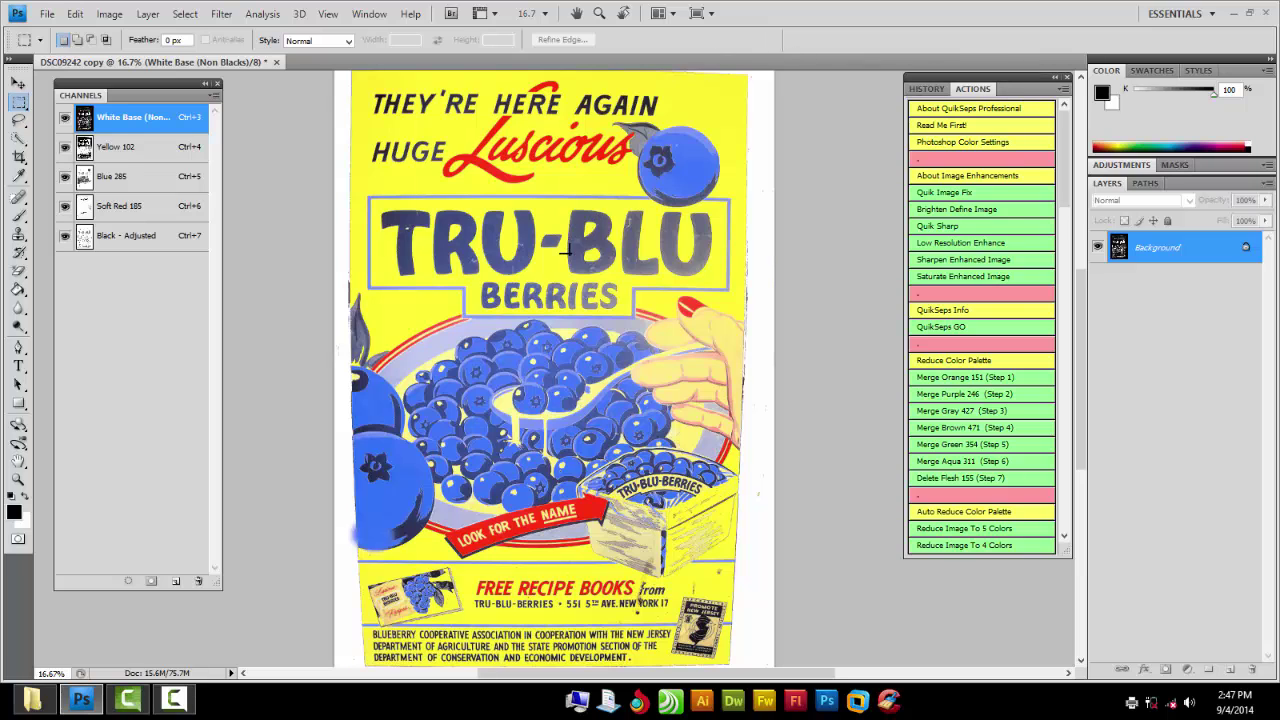
pyautogui.scroll(3, 323, 204)
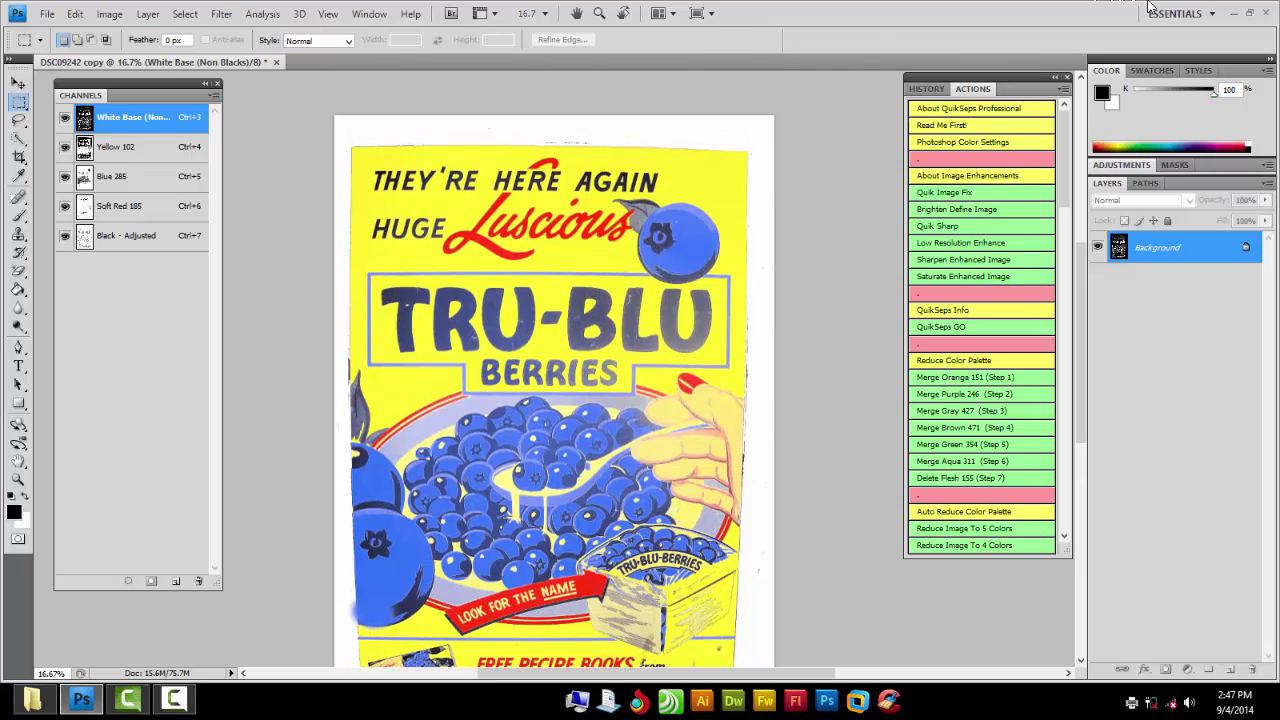